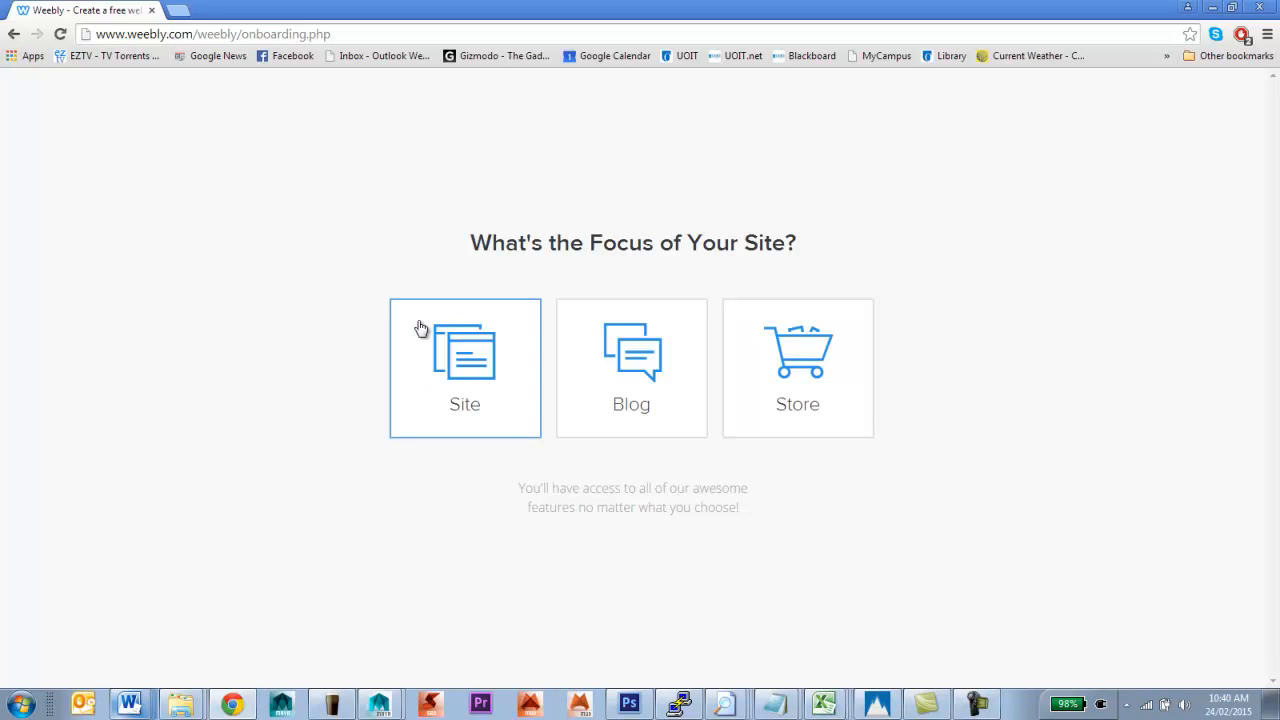
Pick Site as the website's focus and scroll the theme gallery down to the dark bamboo theme
left_click(462, 362)
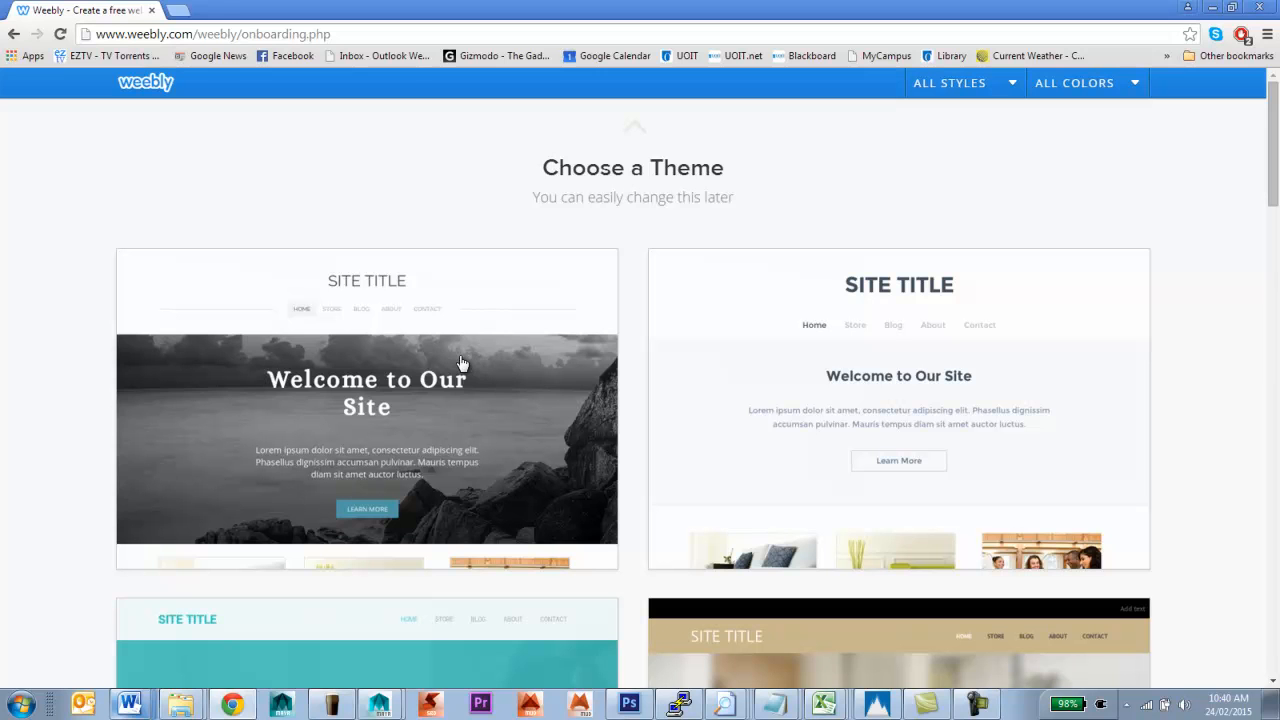
scroll(461, 362, "down", 3)
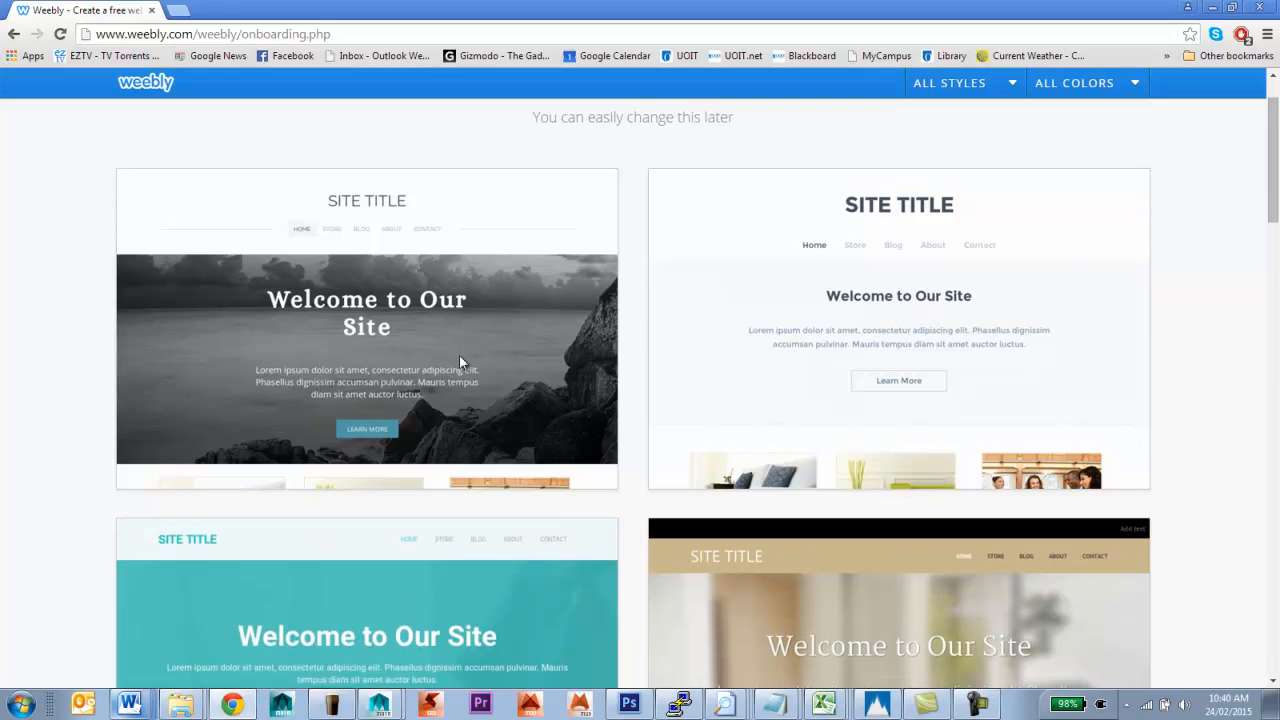
scroll(459, 362, "down", 4)
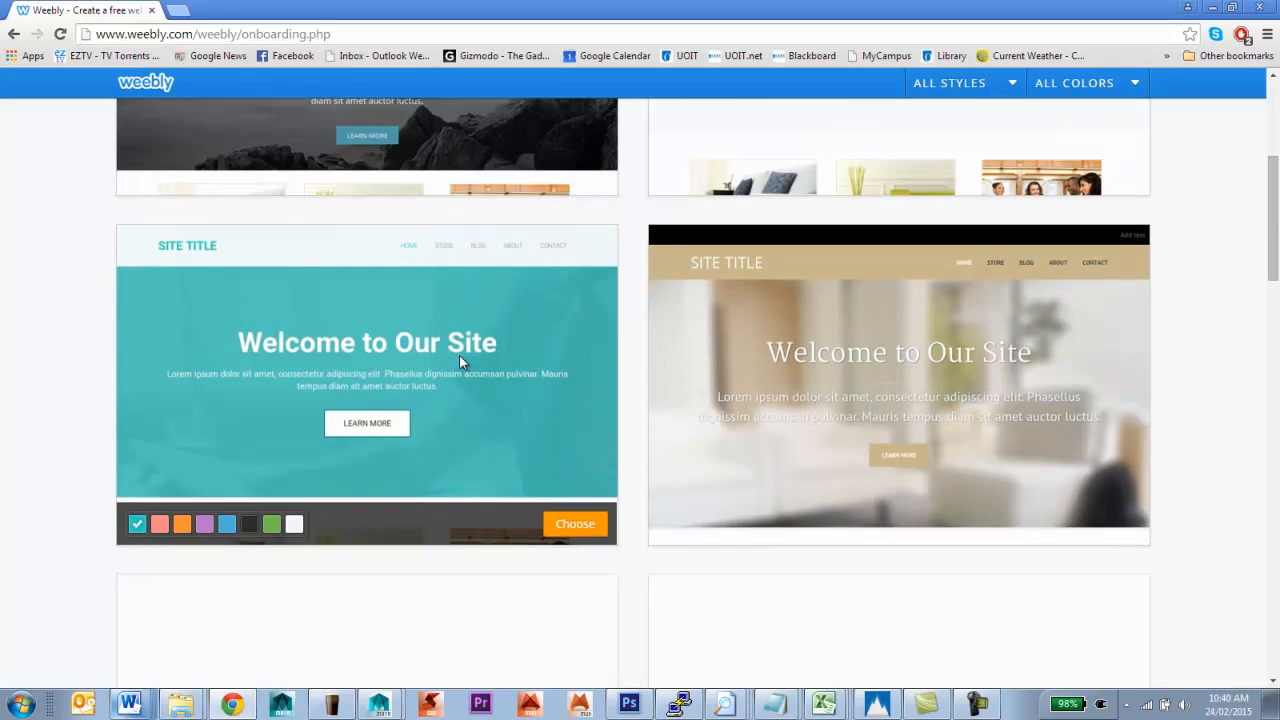
scroll(449, 345, "down", 2)
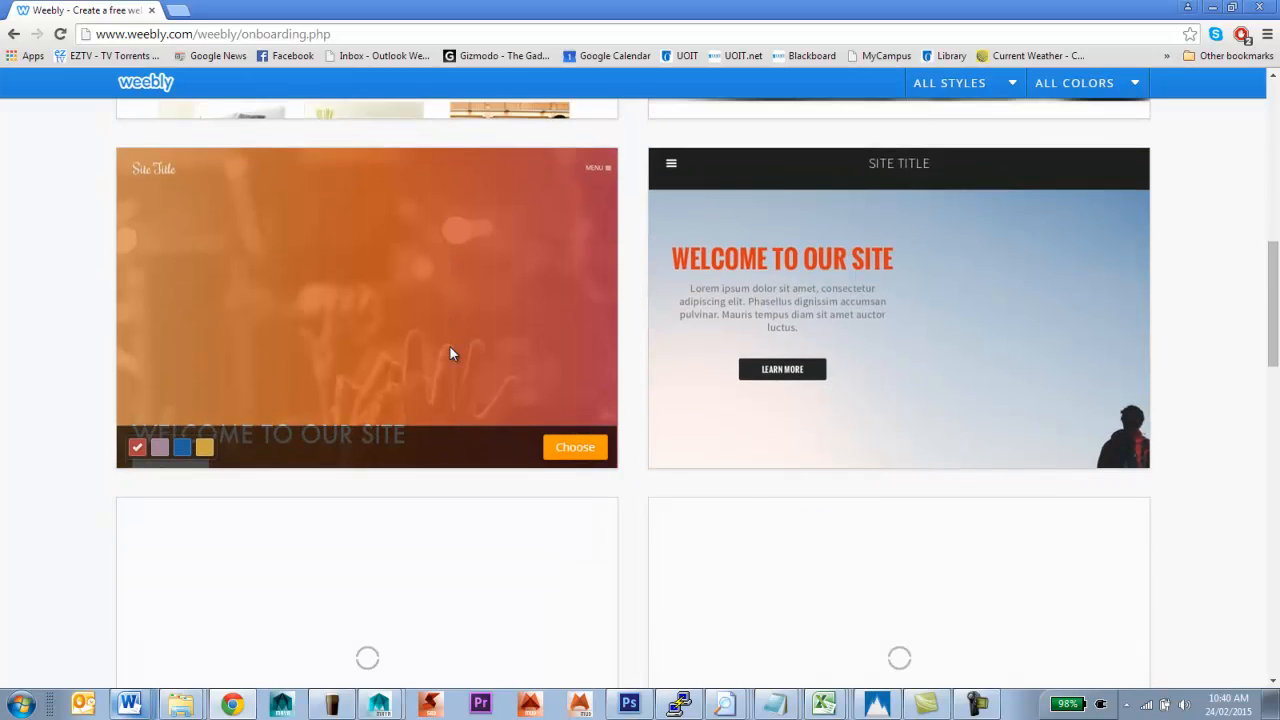
scroll(449, 340, "down", 3)
scroll(452, 338, "down", 2)
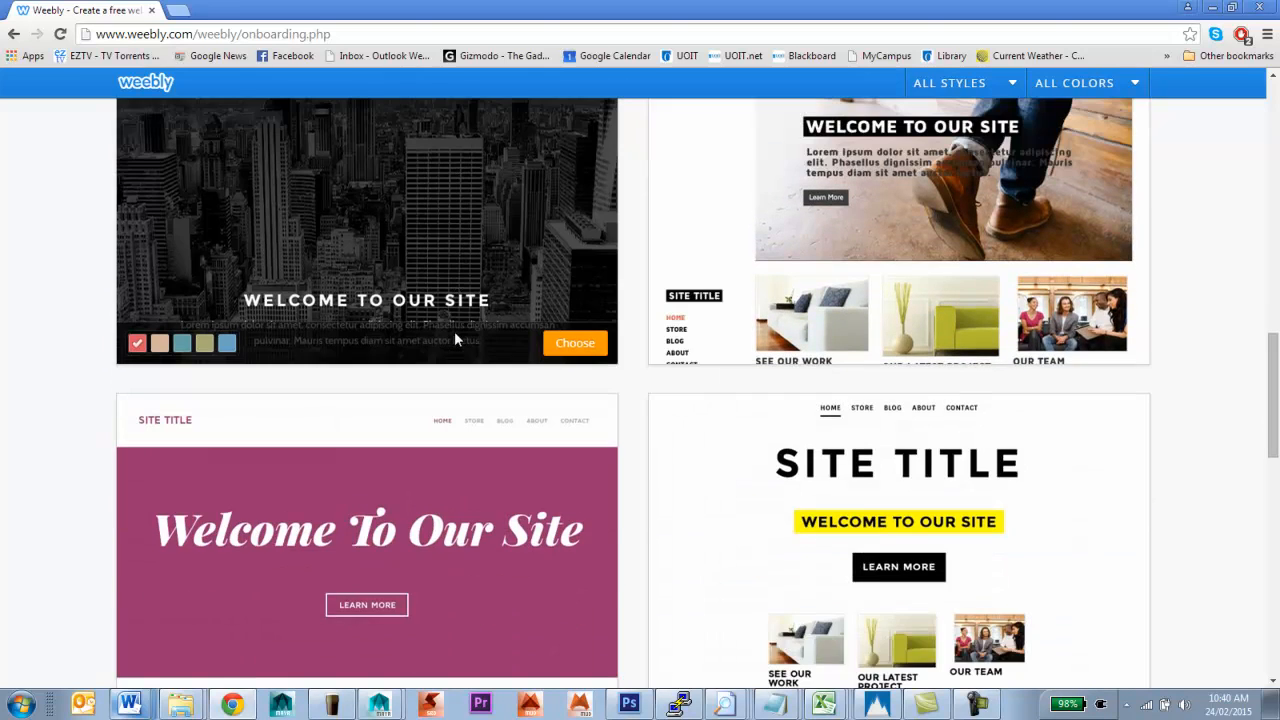
scroll(456, 332, "down", 1)
scroll(466, 349, "down", 2)
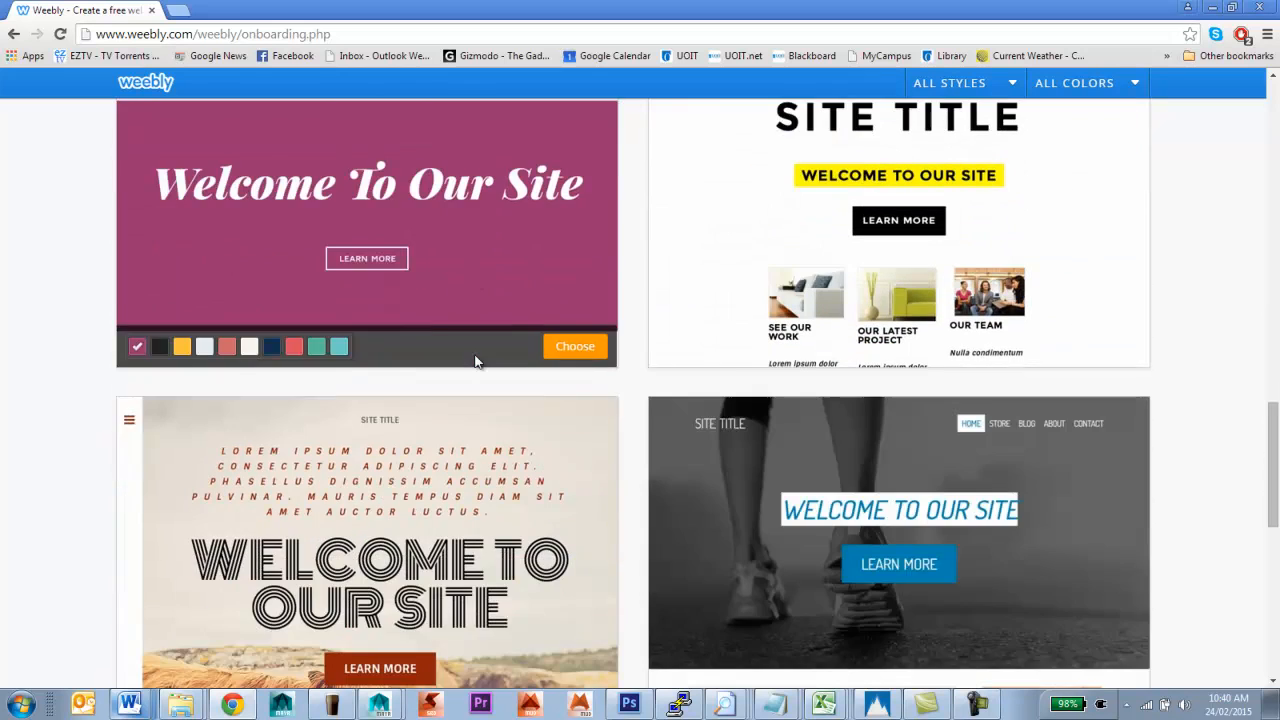
scroll(476, 361, "down", 3)
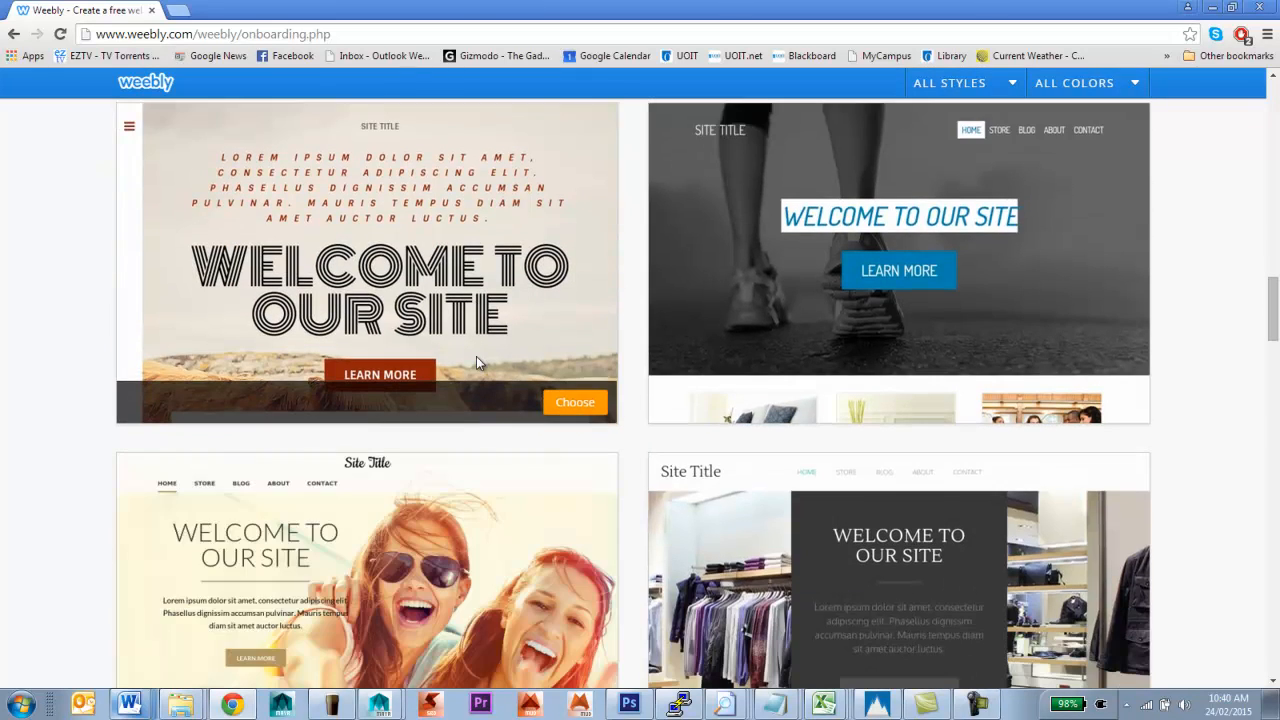
scroll(476, 358, "down", 1)
scroll(482, 366, "down", 2)
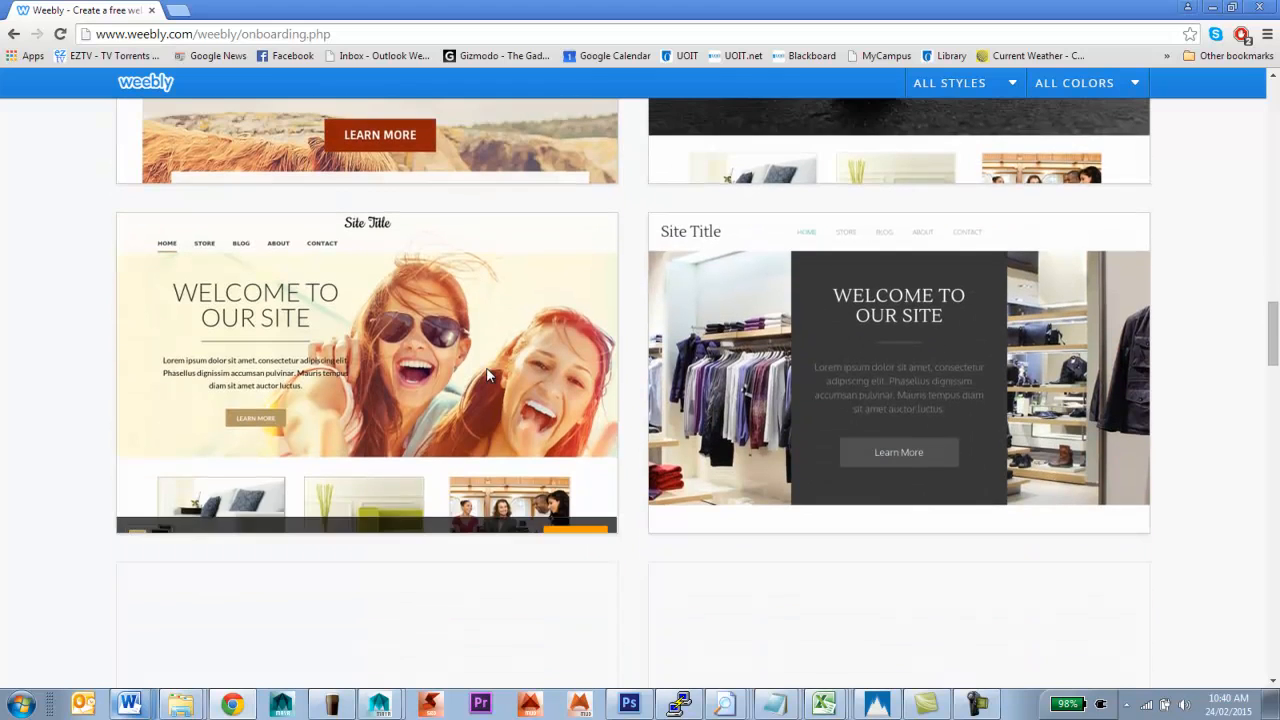
scroll(489, 374, "down", 2)
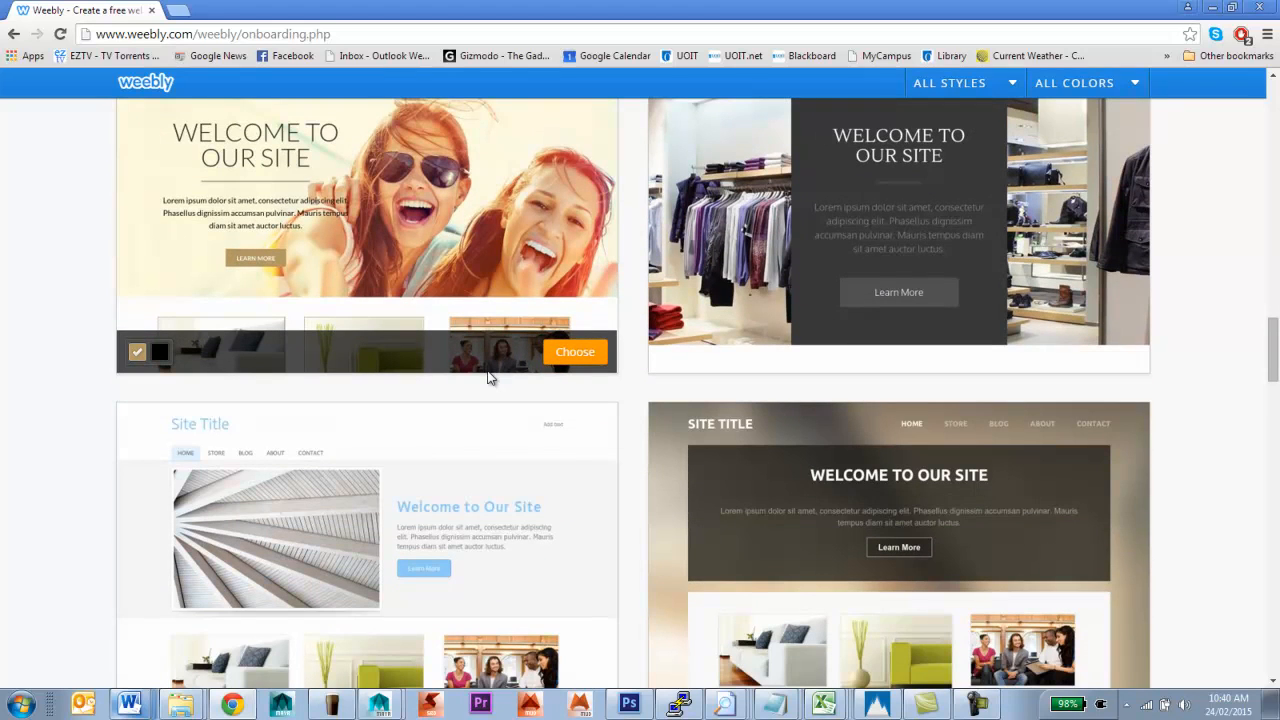
scroll(489, 376, "down", 4)
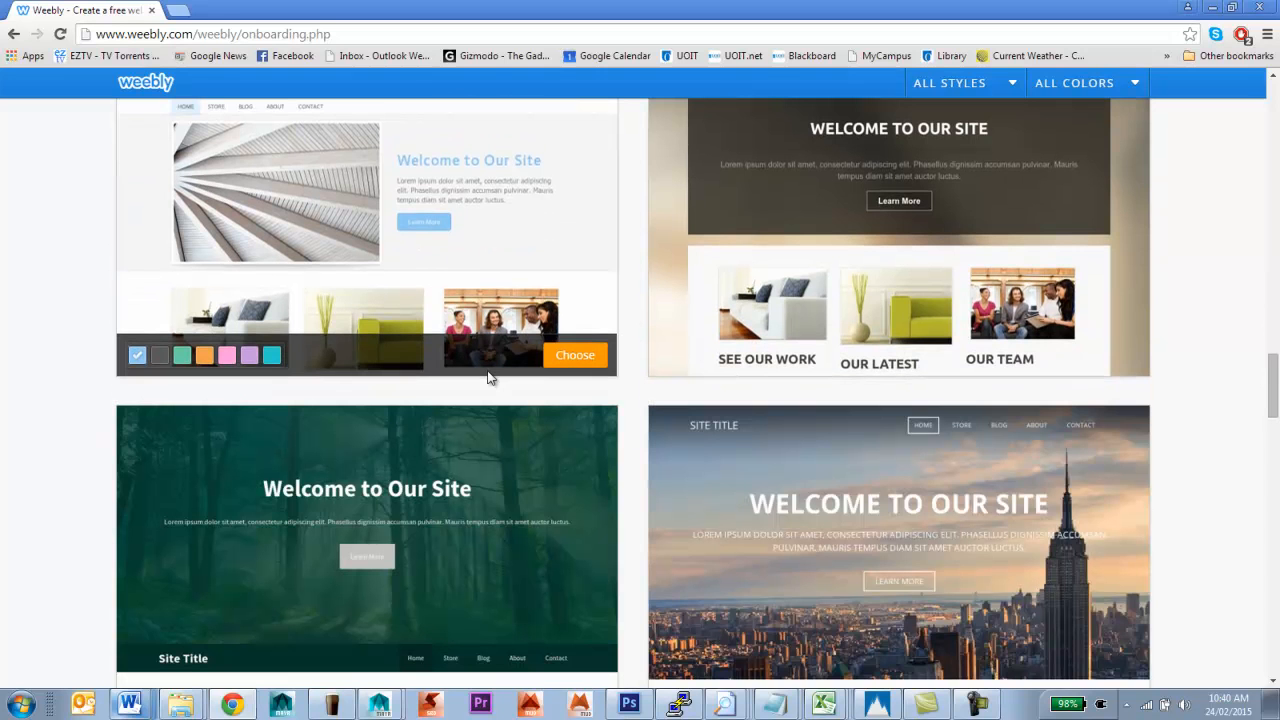
scroll(492, 370, "down", 4)
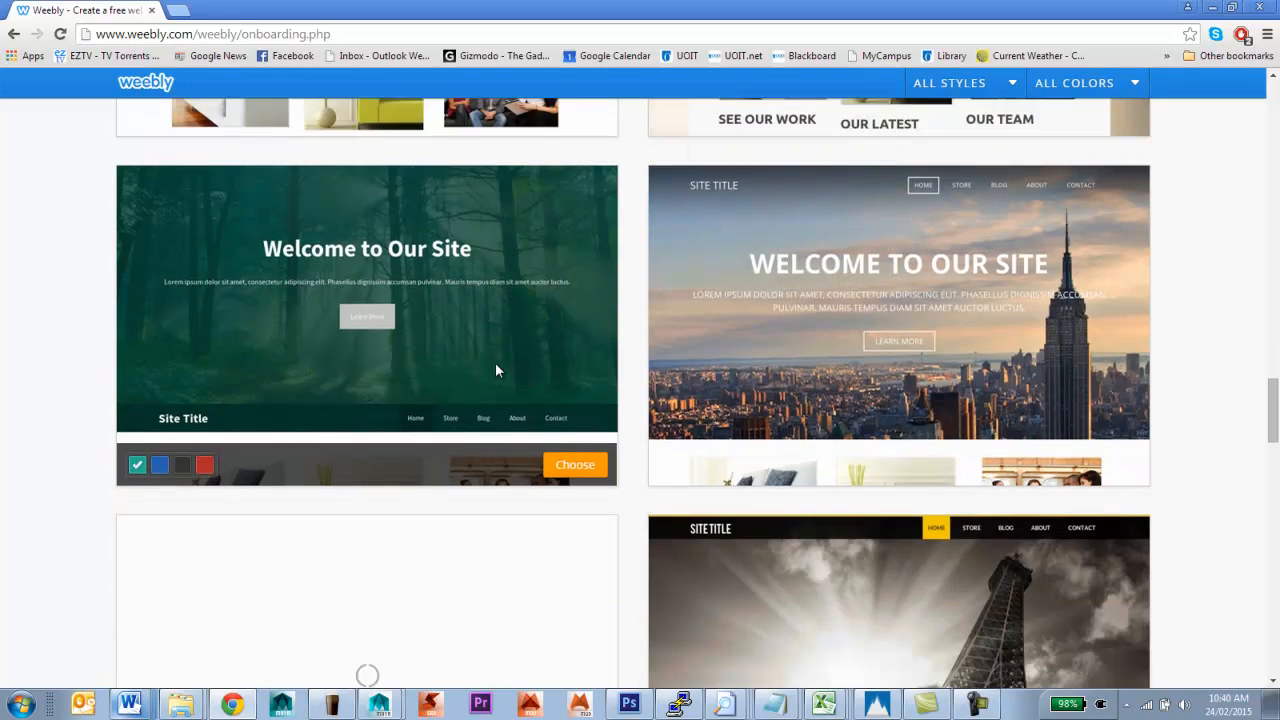
scroll(500, 362, "down", 9)
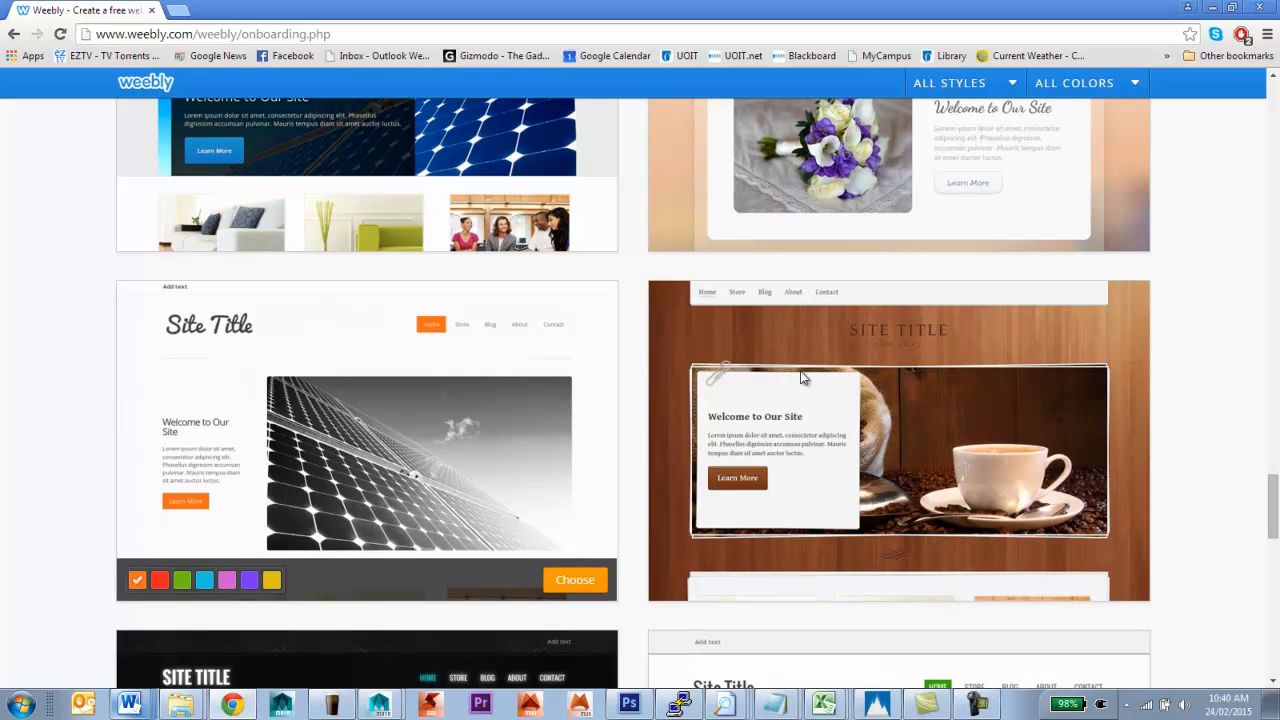
scroll(475, 311, "down", 4)
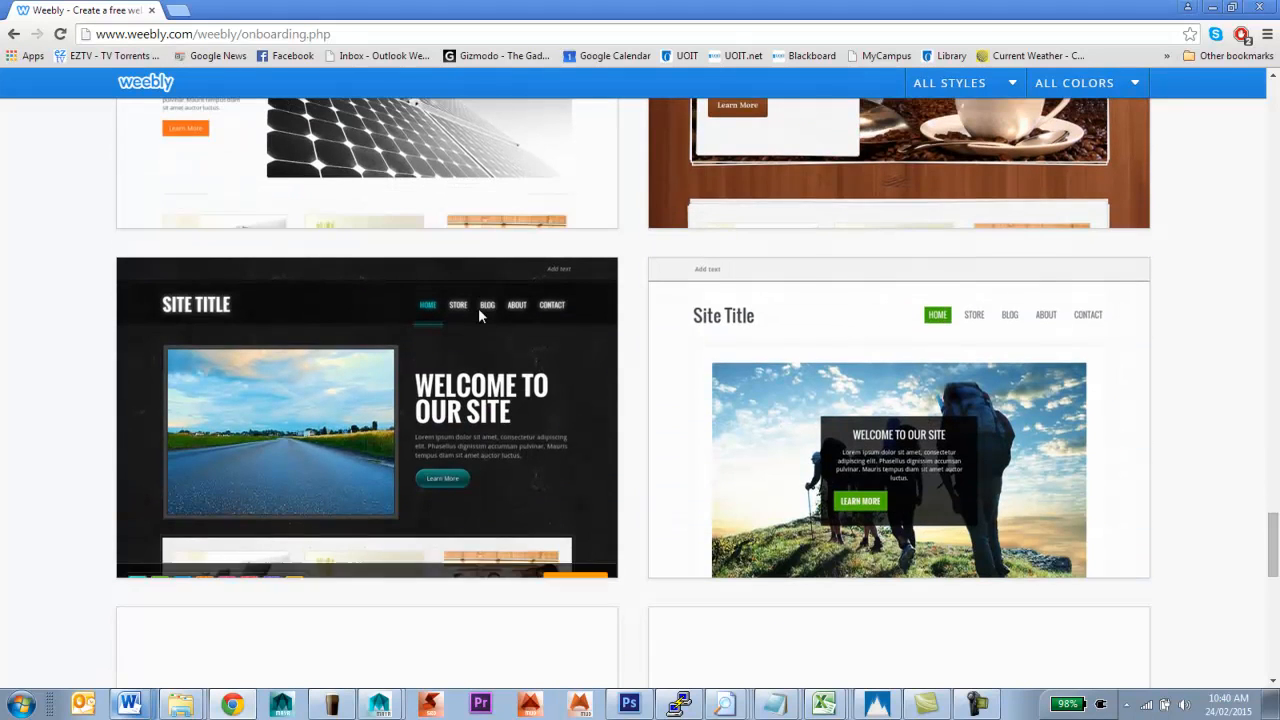
scroll(478, 308, "down", 4)
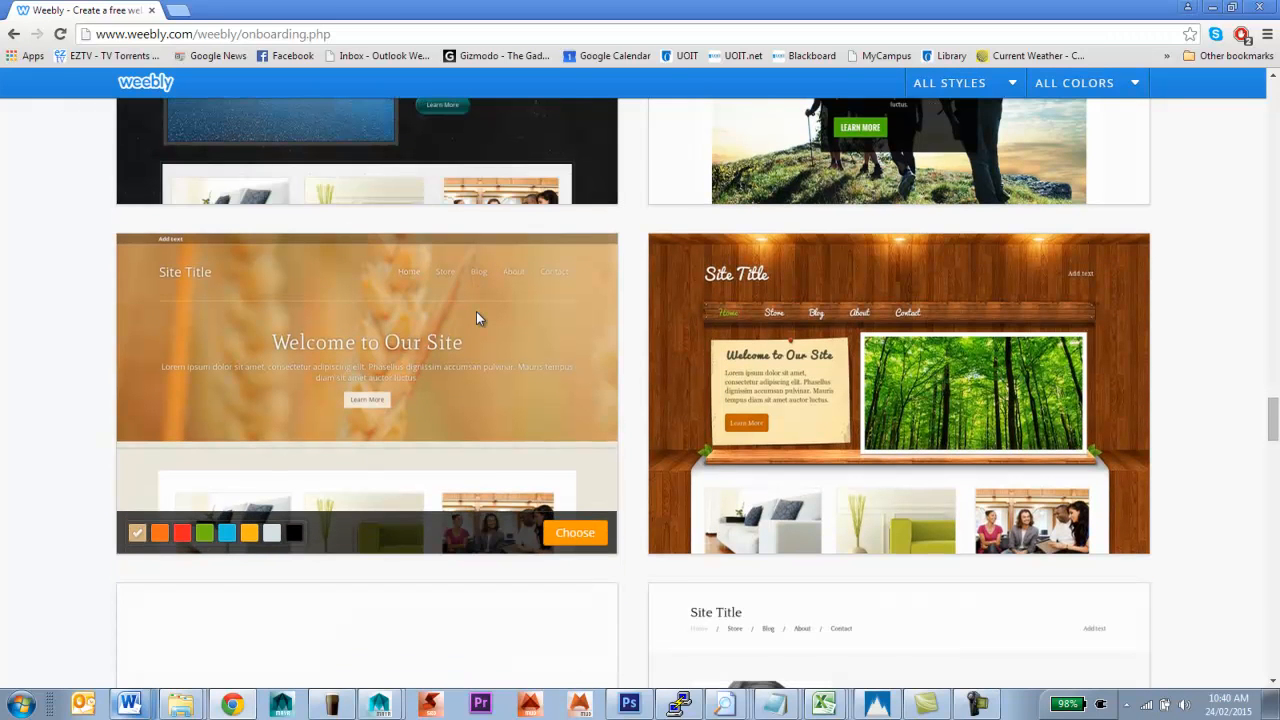
scroll(477, 314, "down", 1)
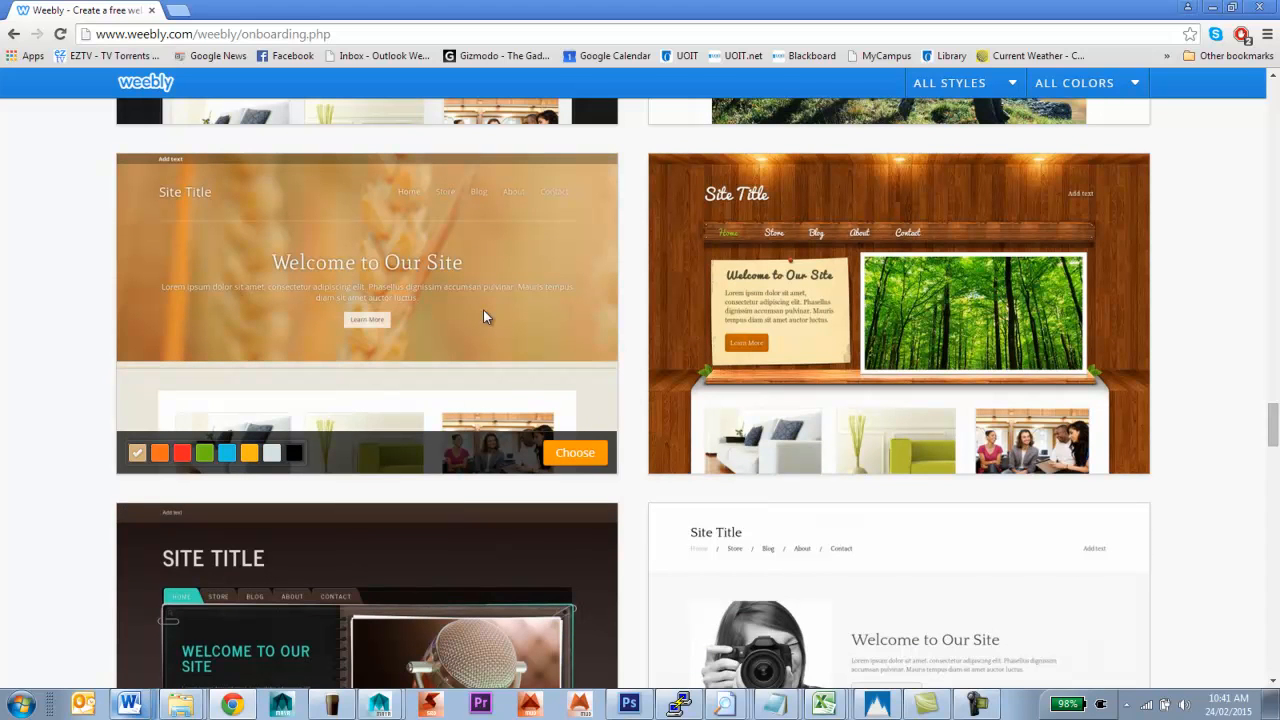
scroll(483, 317, "down", 2)
scroll(489, 317, "down", 2)
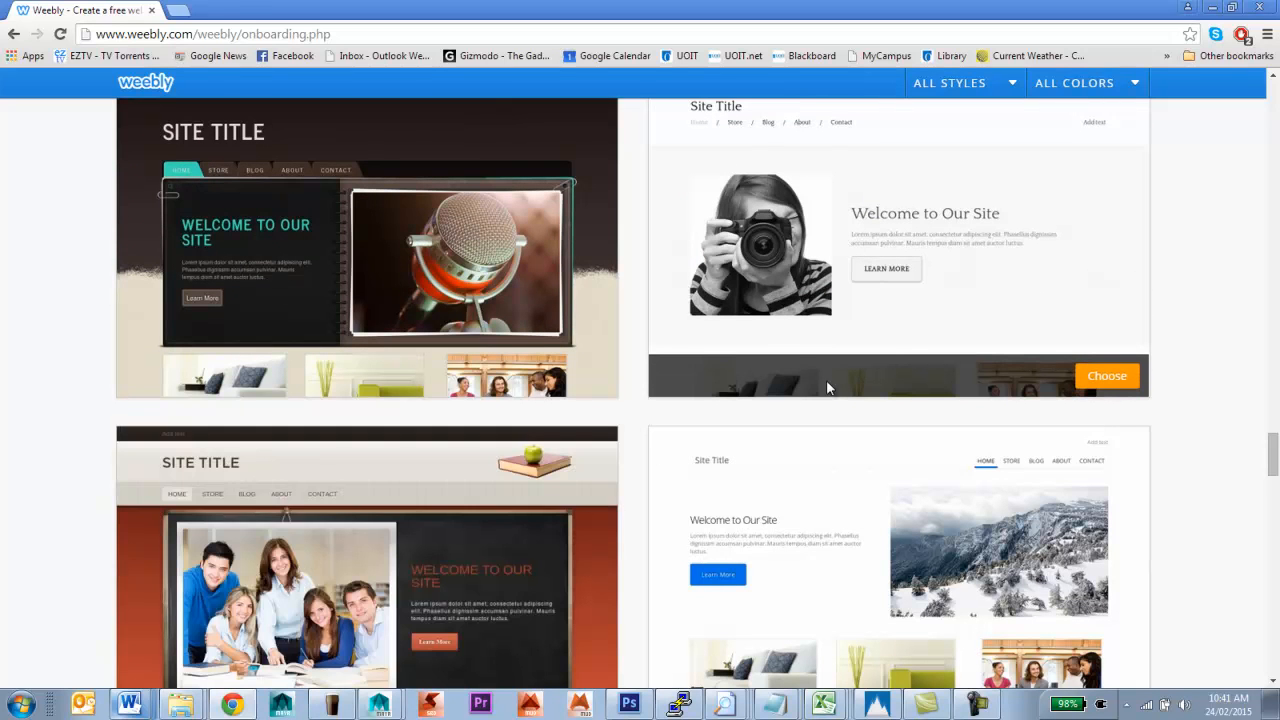
scroll(835, 365, "down", 2)
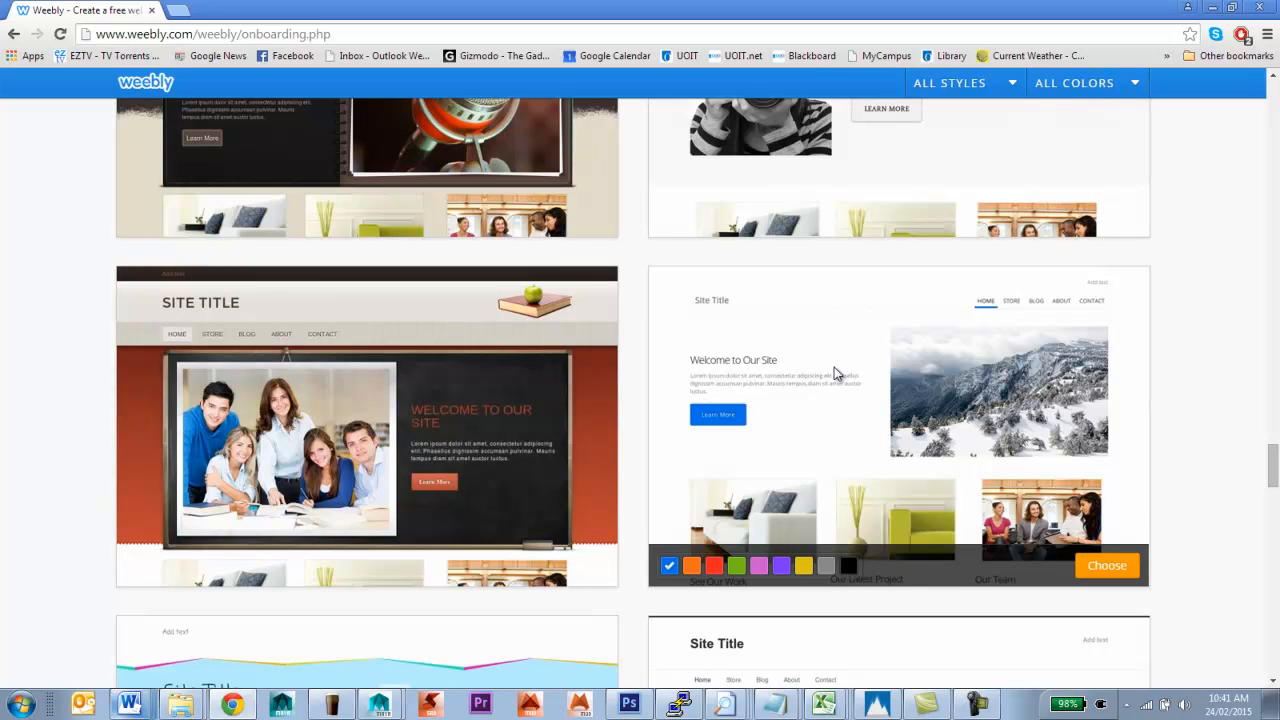
scroll(834, 372, "down", 1)
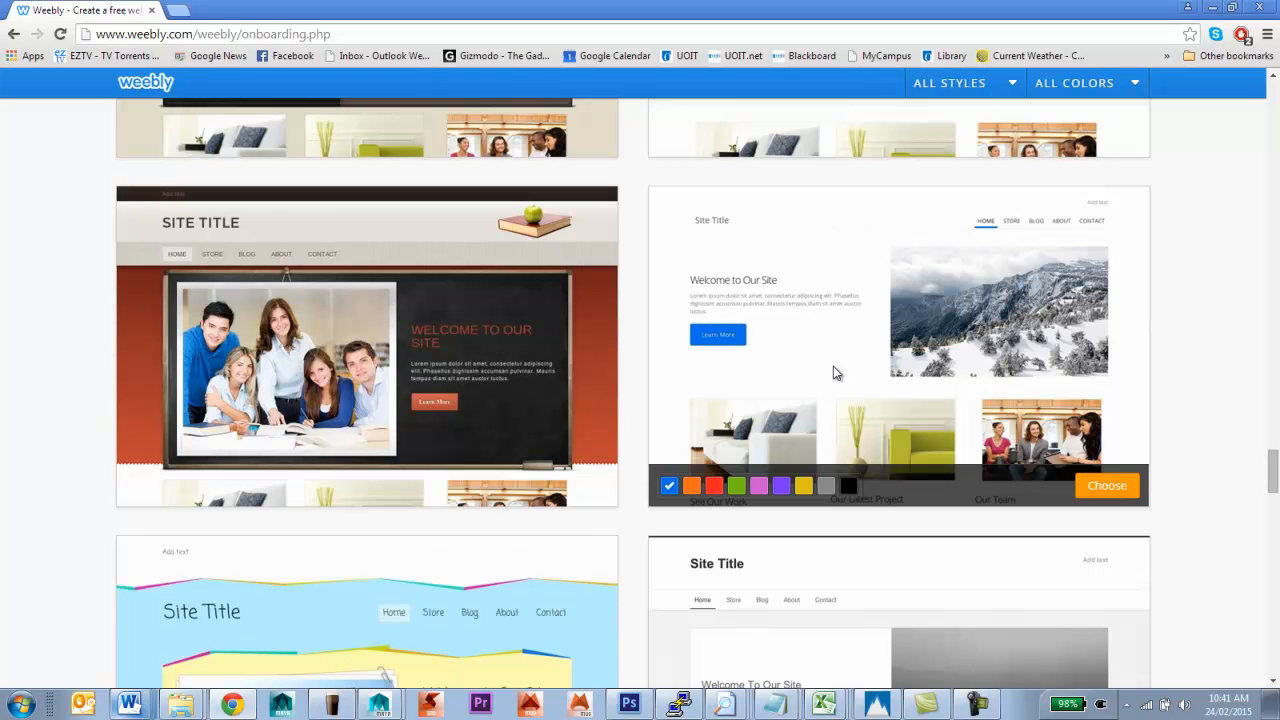
scroll(835, 372, "down", 3)
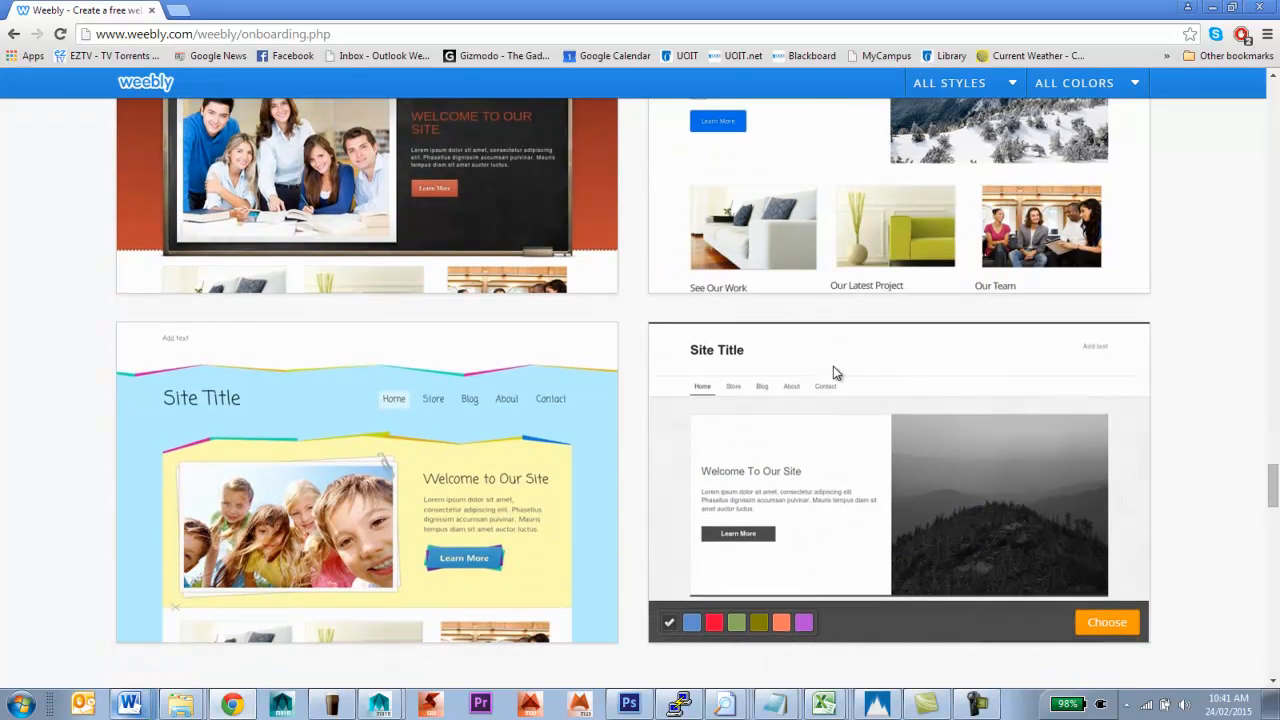
scroll(835, 372, "down", 6)
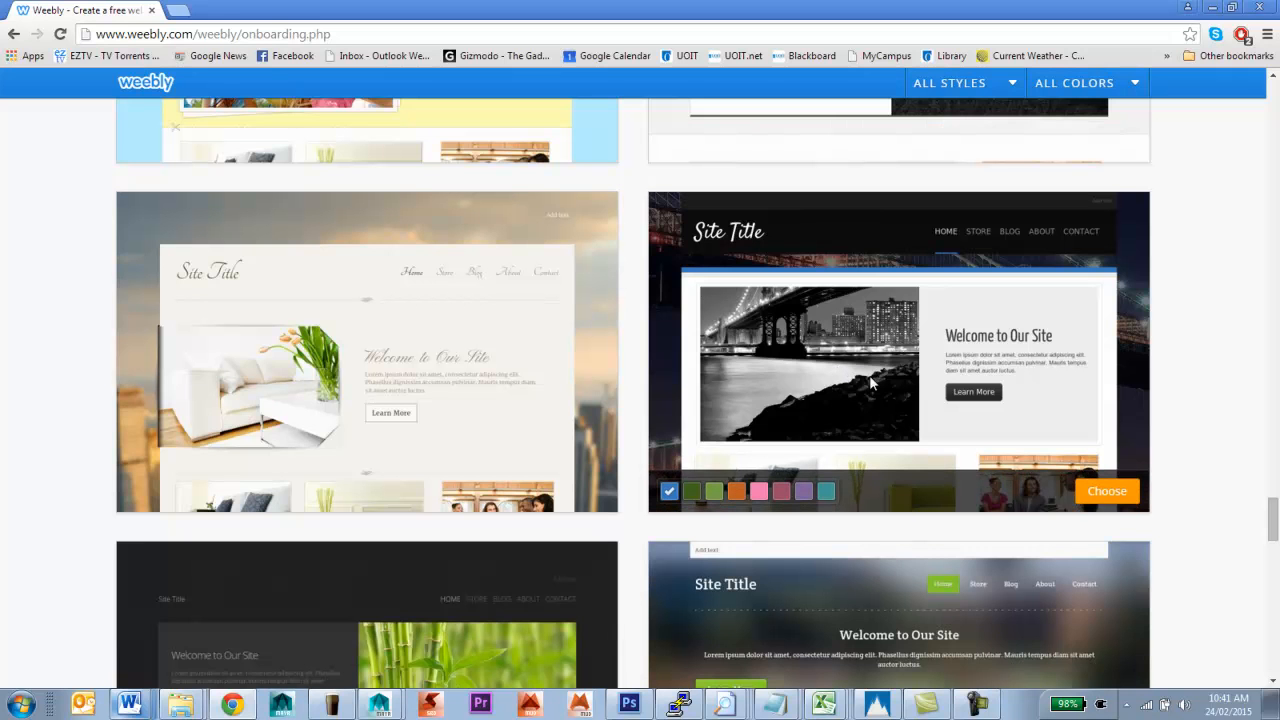
scroll(871, 383, "down", 4)
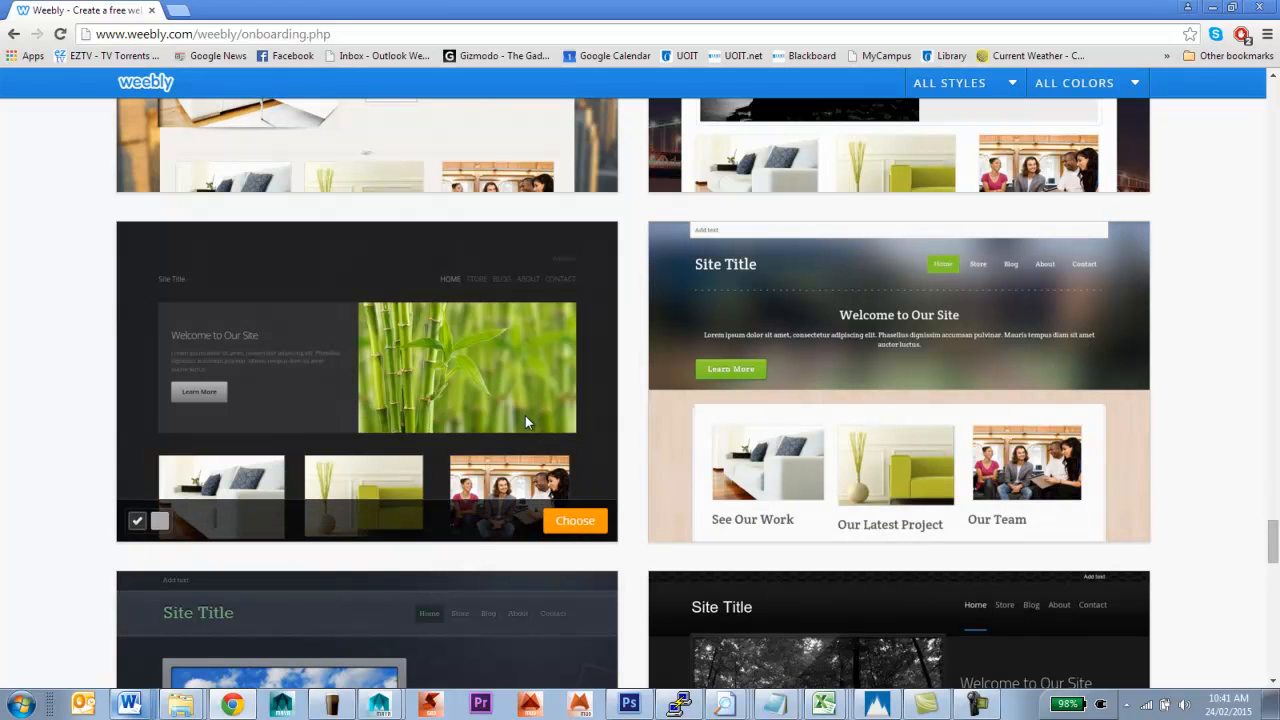
Choose the dark bamboo theme and register the free subdomain mywebsiteafdsjakjdsfa.weebly.com
left_click(574, 521)
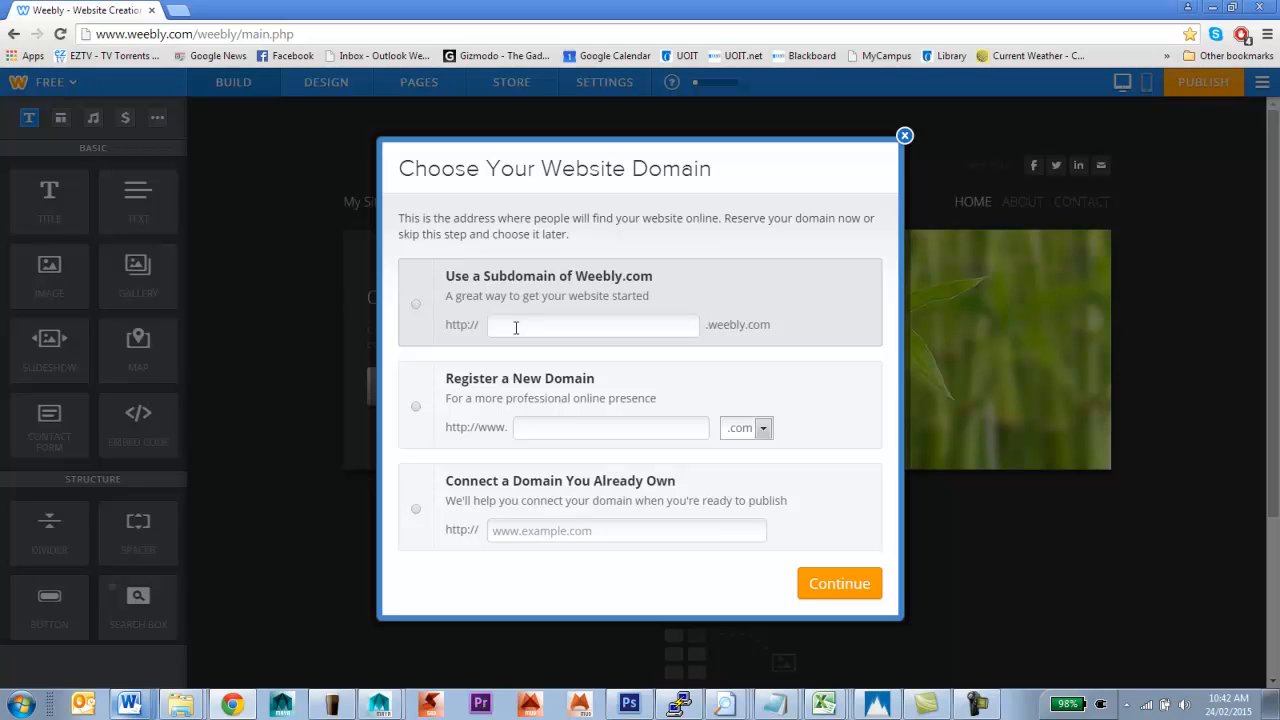
left_click(516, 327)
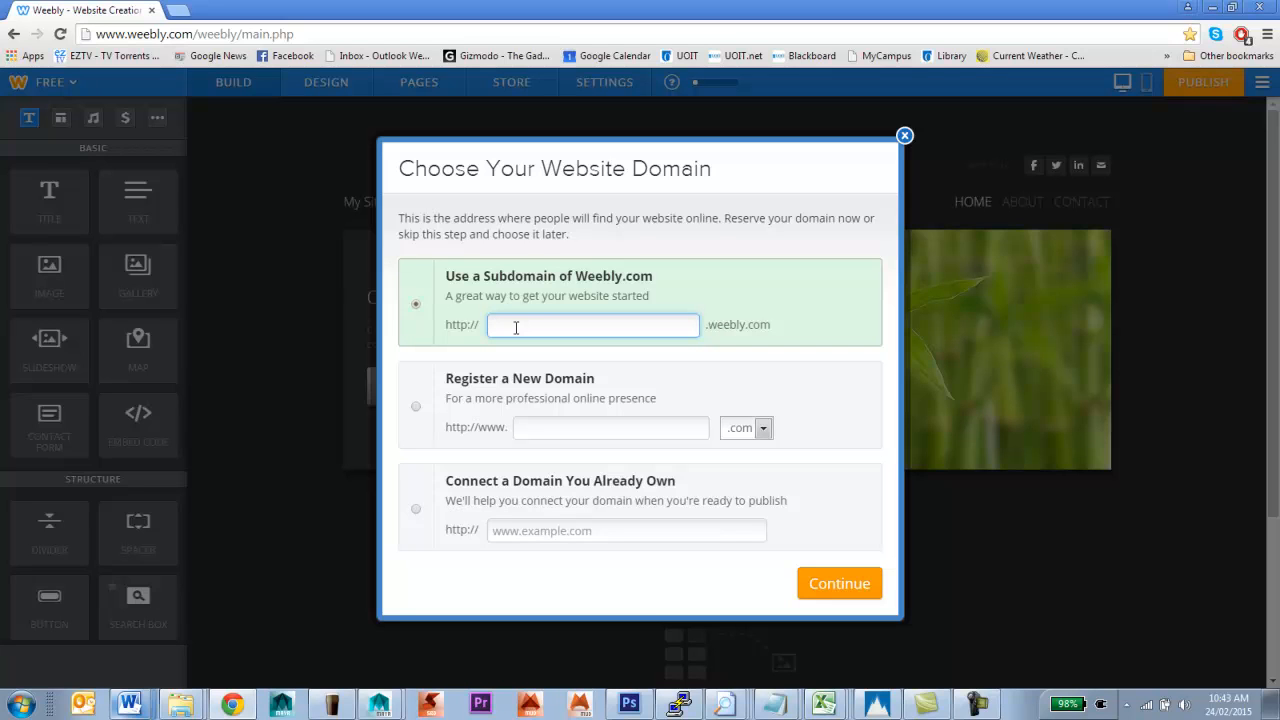
type("mywe")
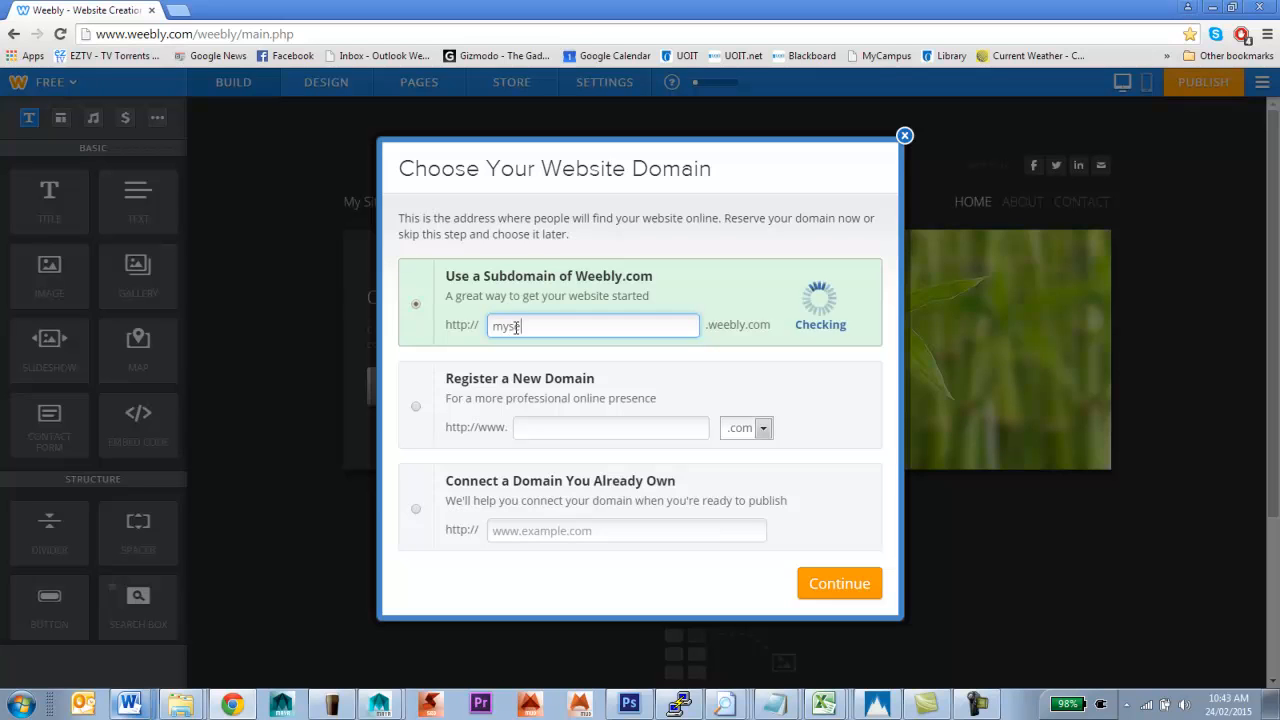
type("bsite")
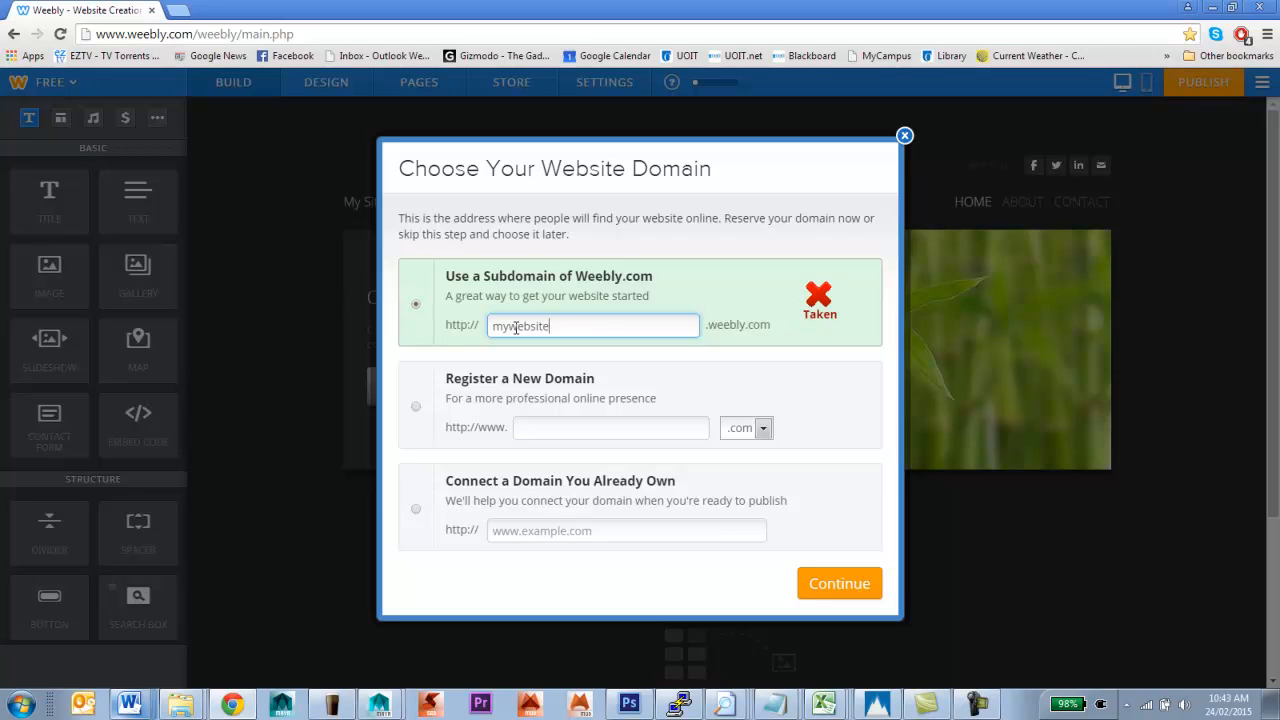
type("afdsjakjdsfa")
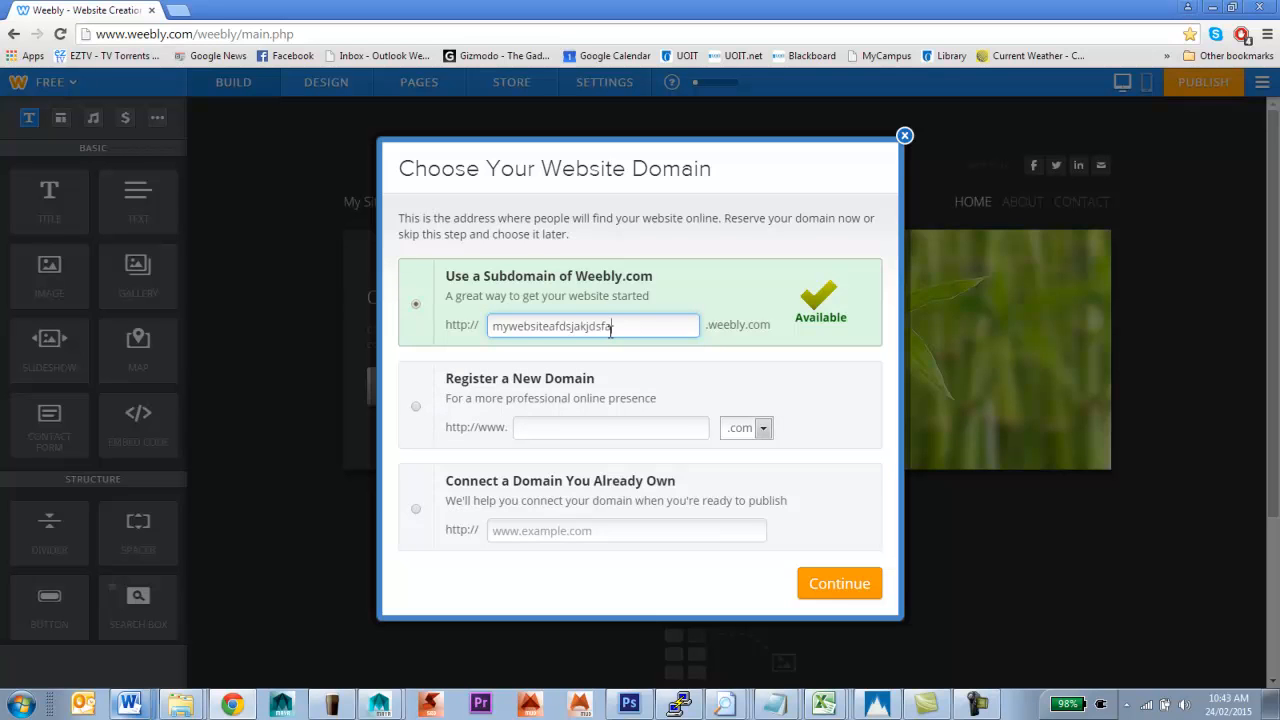
left_click(838, 584)
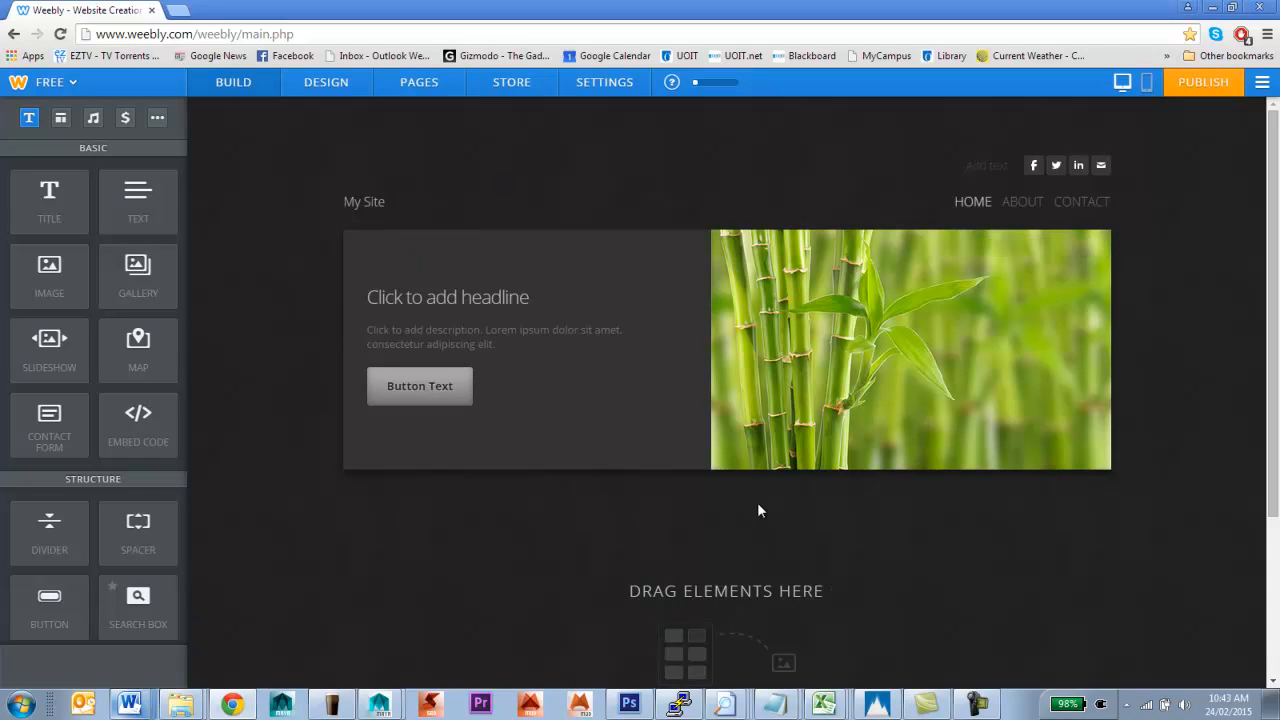
Select the 'My Site' title text to reveal its Off/Text/Logo toggle
mouse_move(815, 377)
mouse_move(357, 205)
left_click_drag(345, 204, 383, 206)
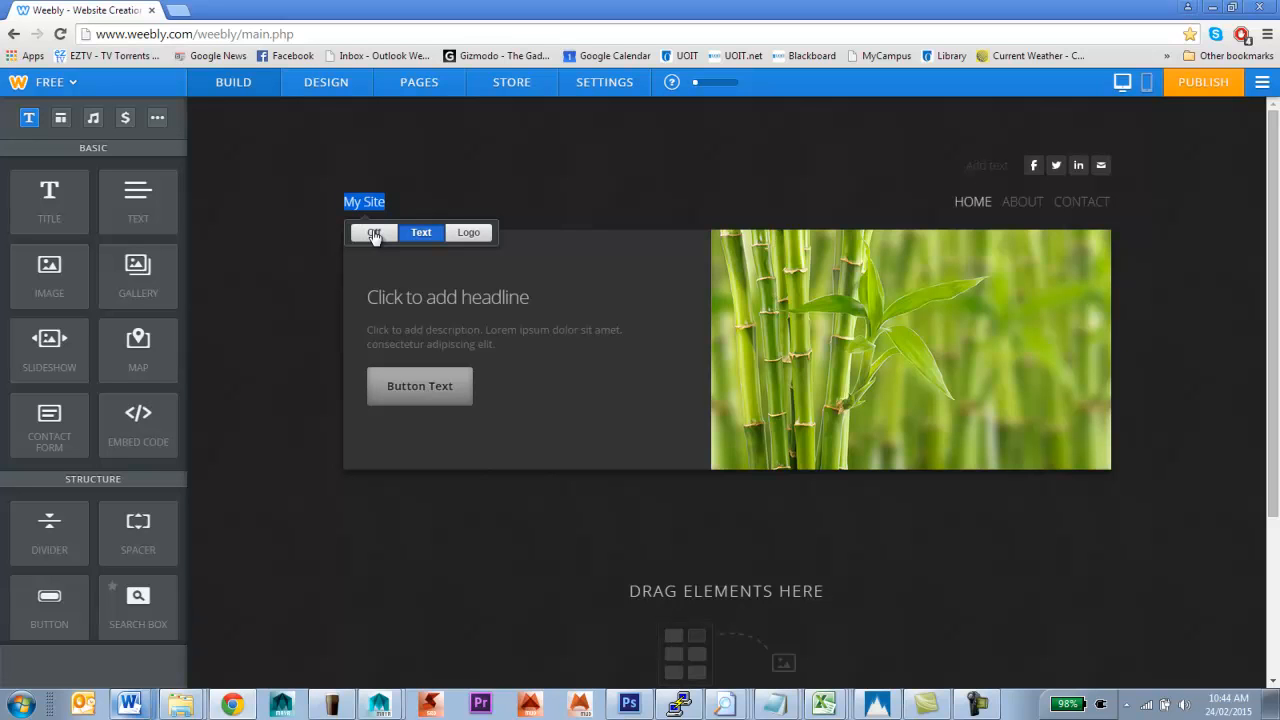
Switch the site title to Logo and choose to upload a photo from the computer
left_click(483, 233)
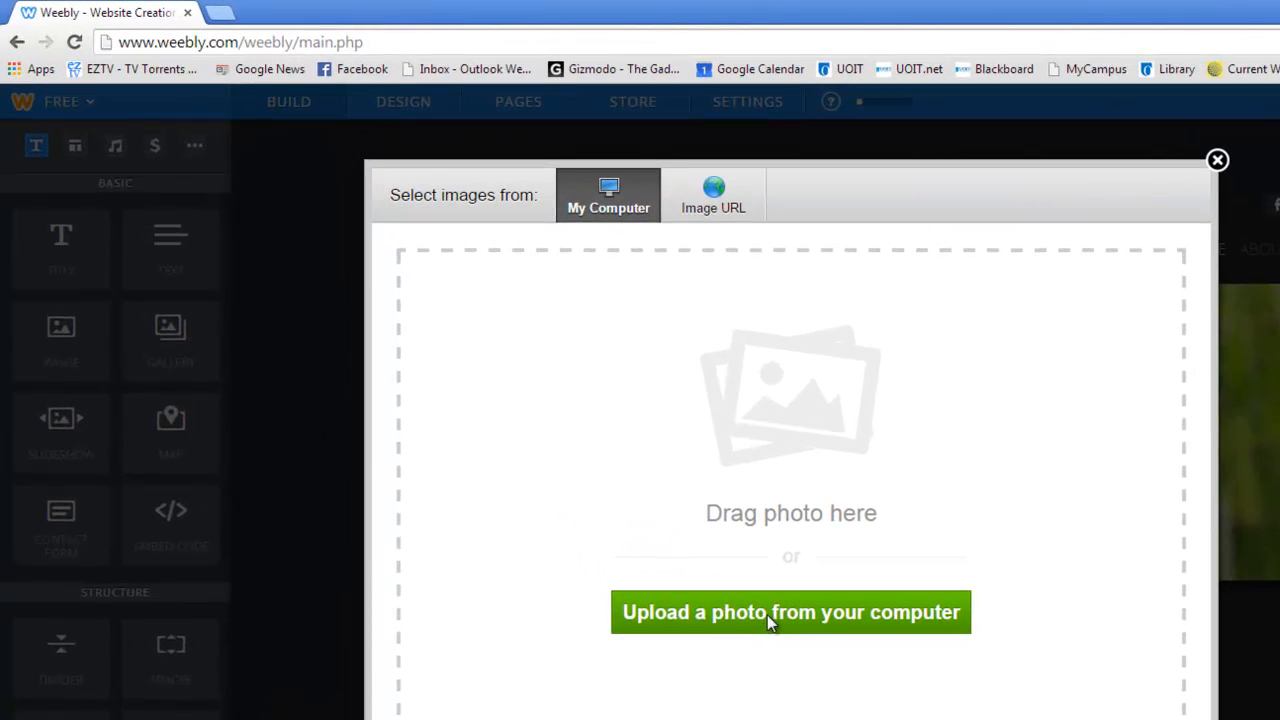
left_click(767, 615)
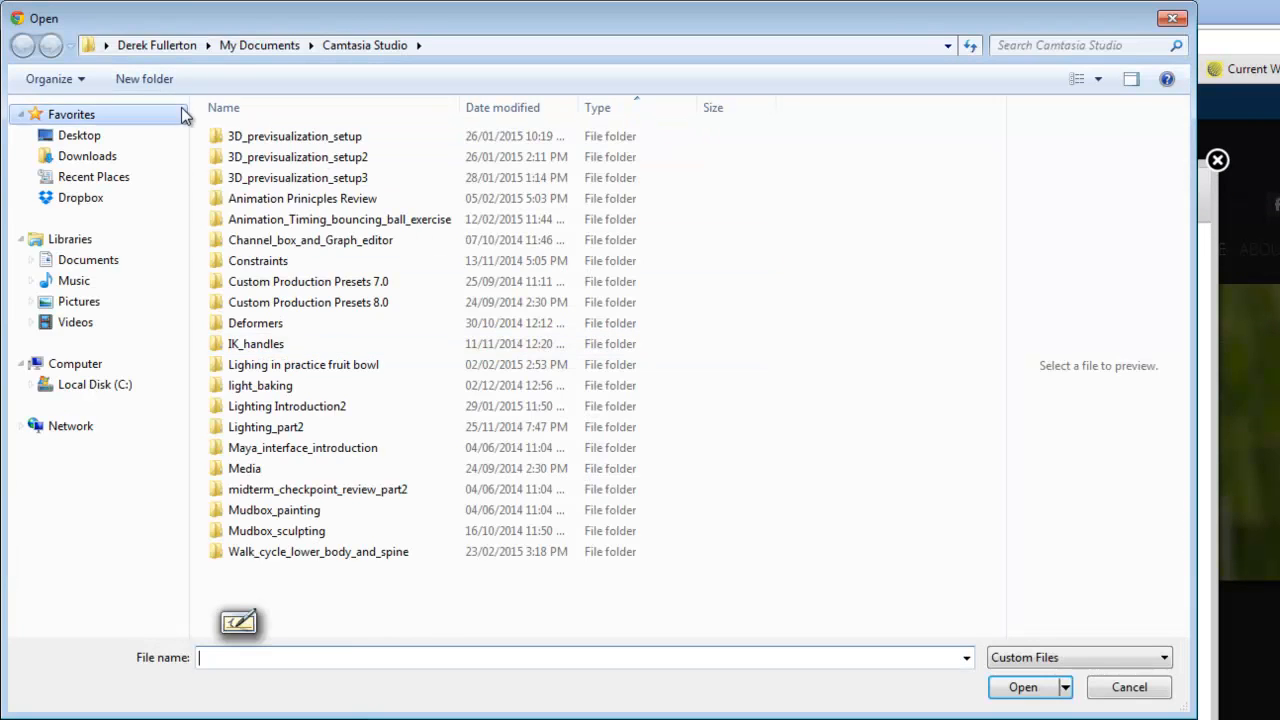
Browse Documents > Grad studies > Technology and the curriculum and upload weebly_logo as the logo
left_click(118, 262)
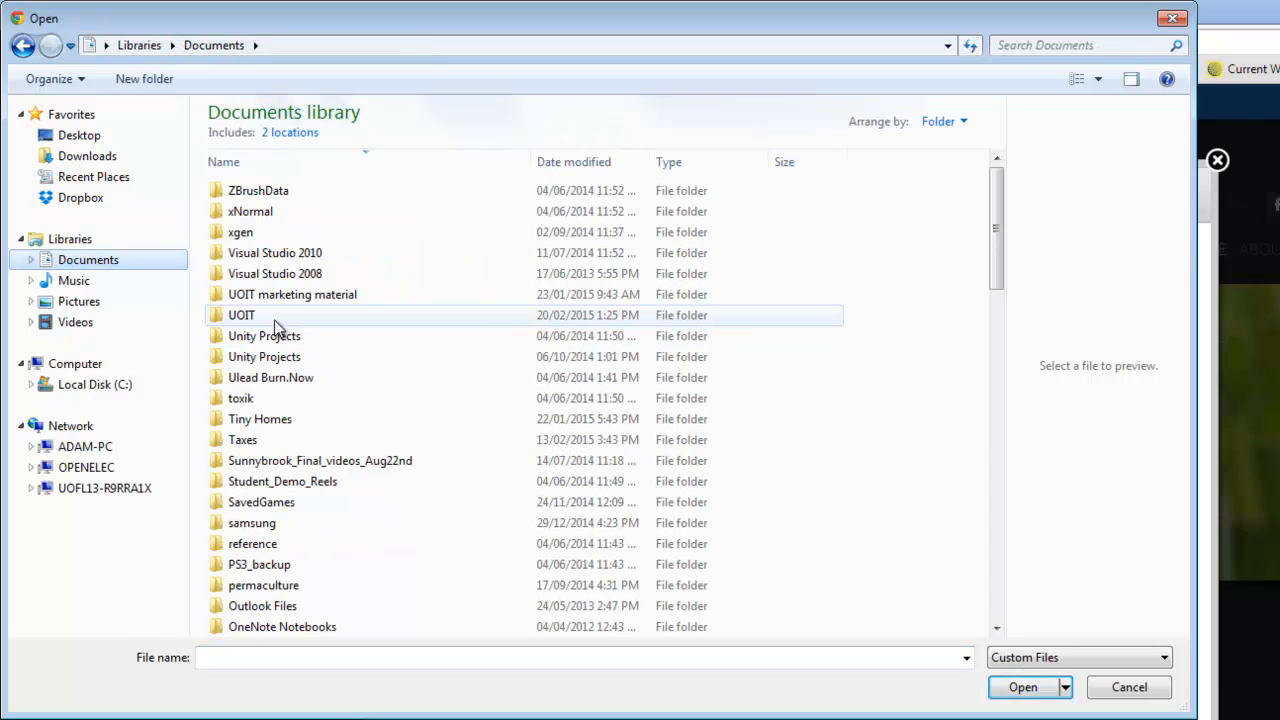
double_click(274, 320)
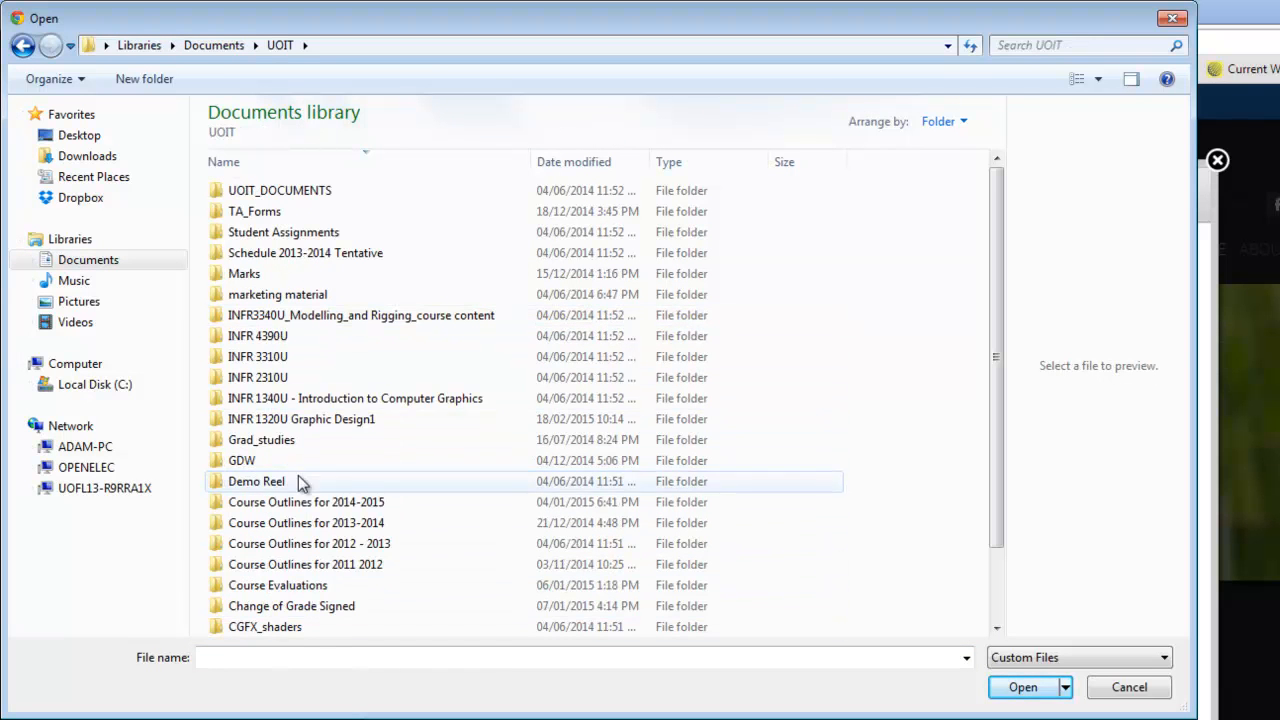
double_click(278, 440)
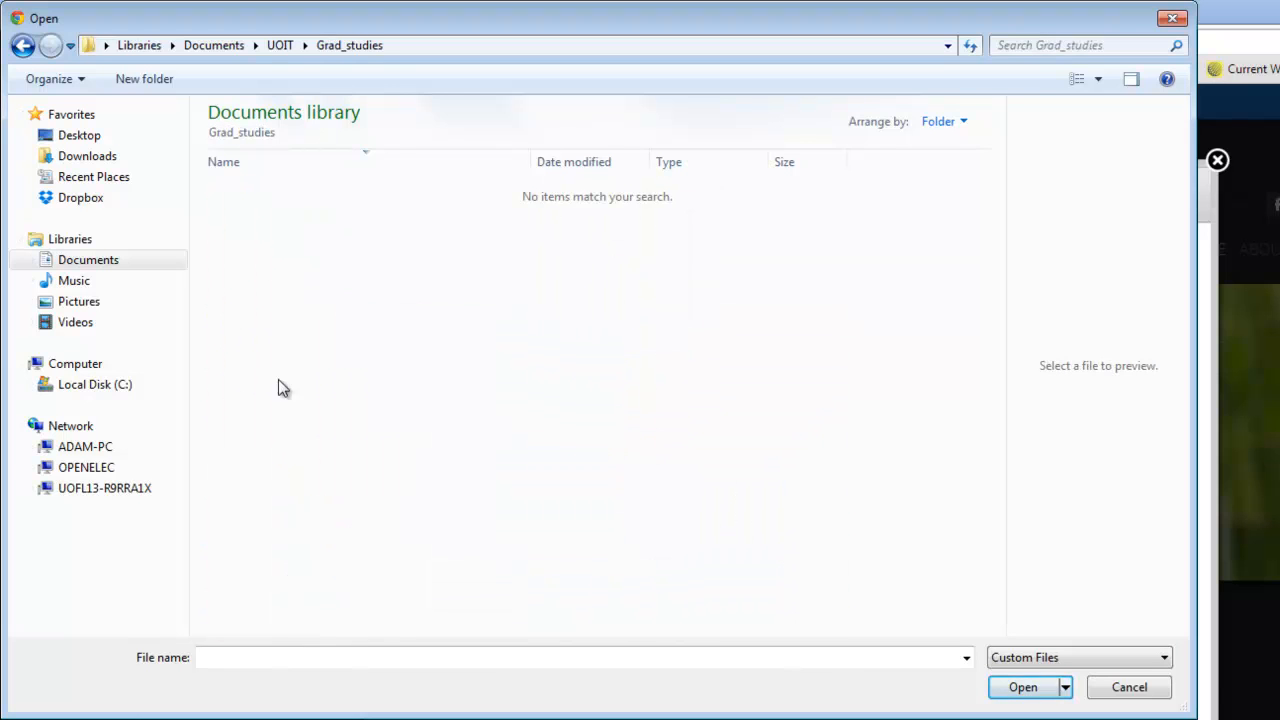
left_click(22, 45)
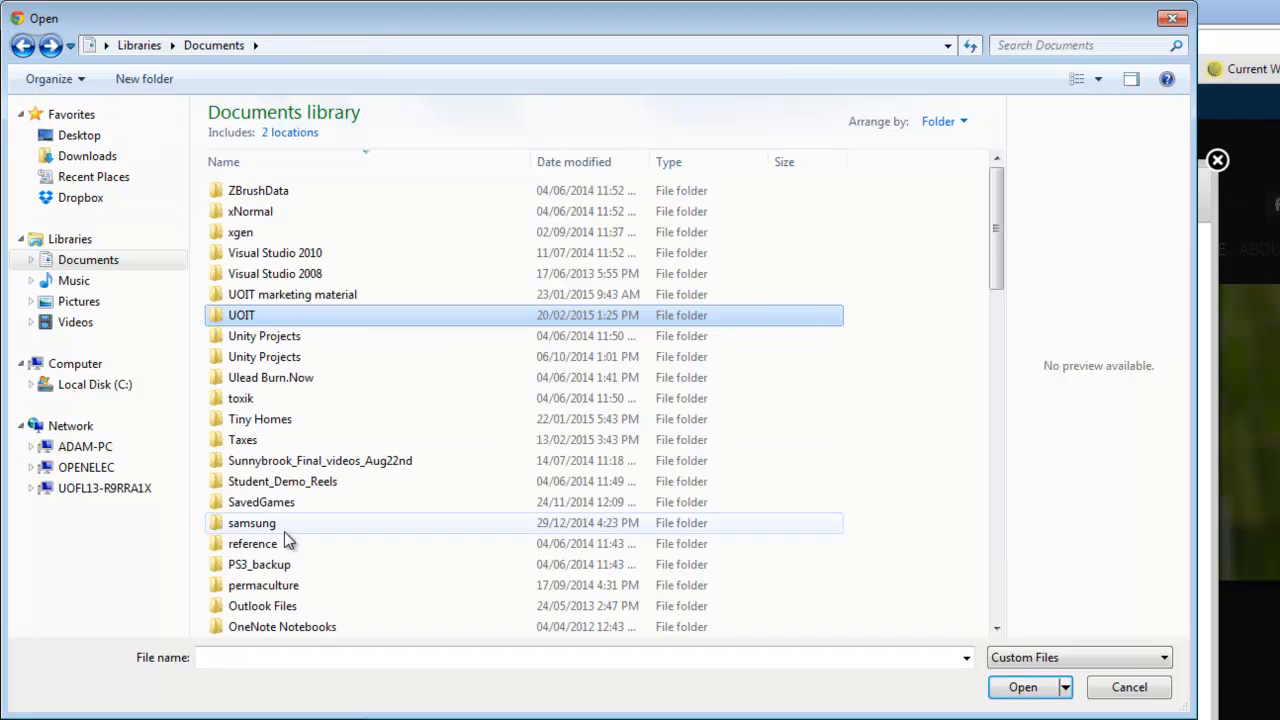
scroll(310, 600, "down", 4)
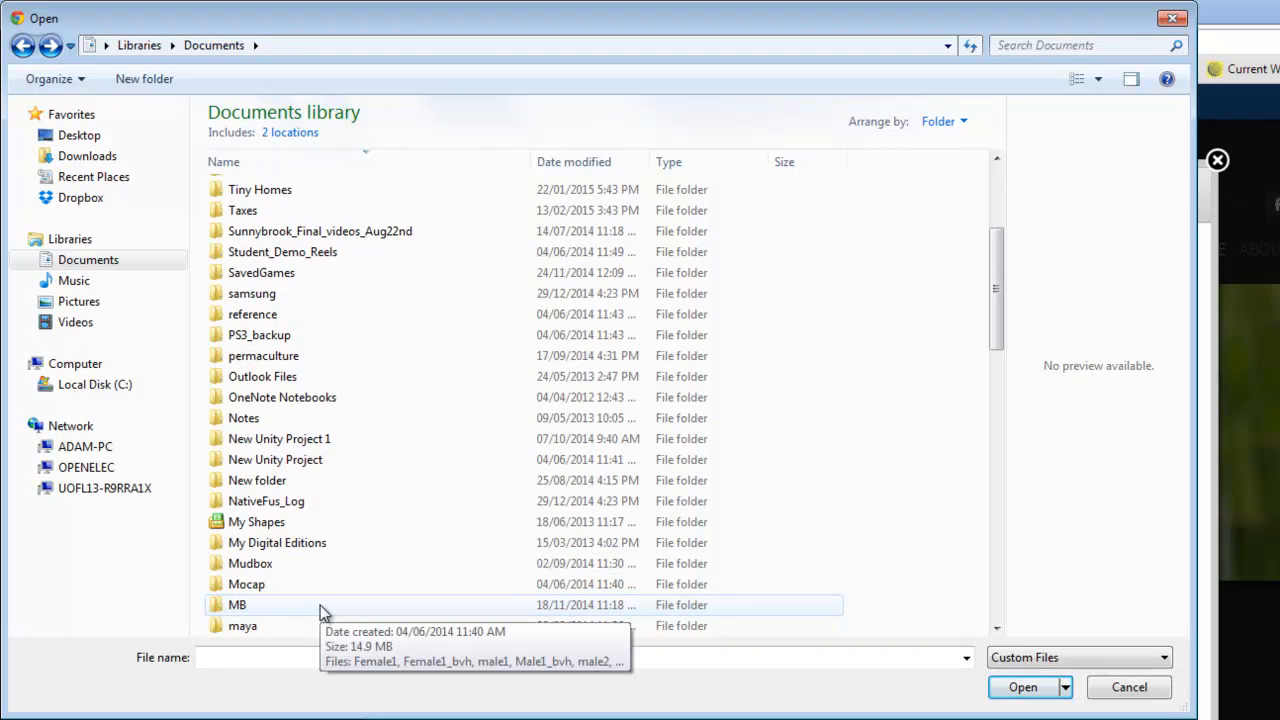
scroll(312, 585, "down", 3)
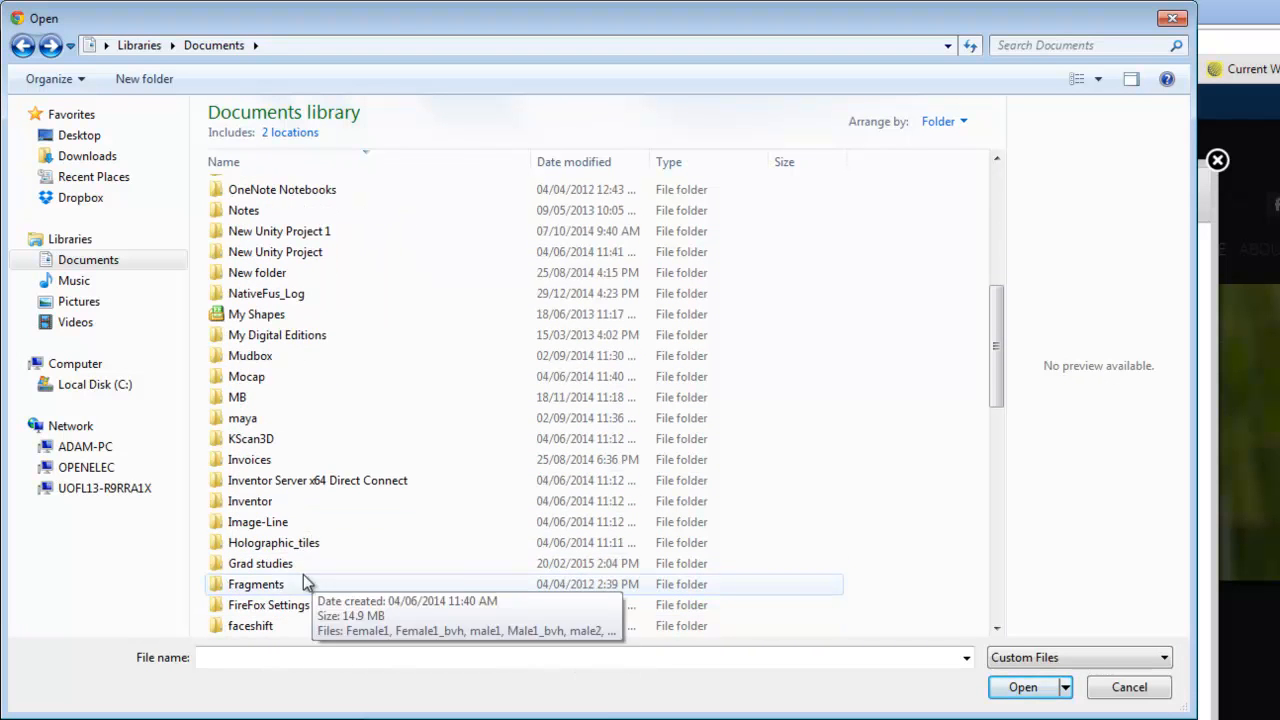
double_click(272, 565)
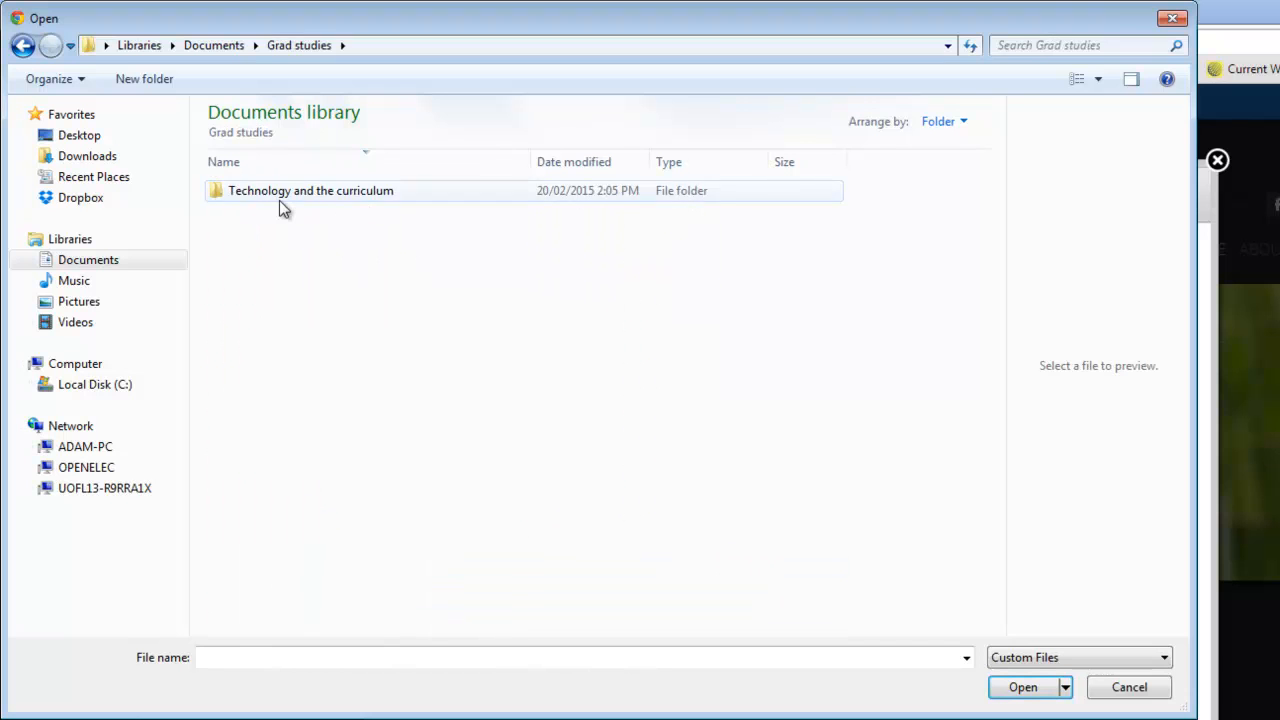
double_click(279, 195)
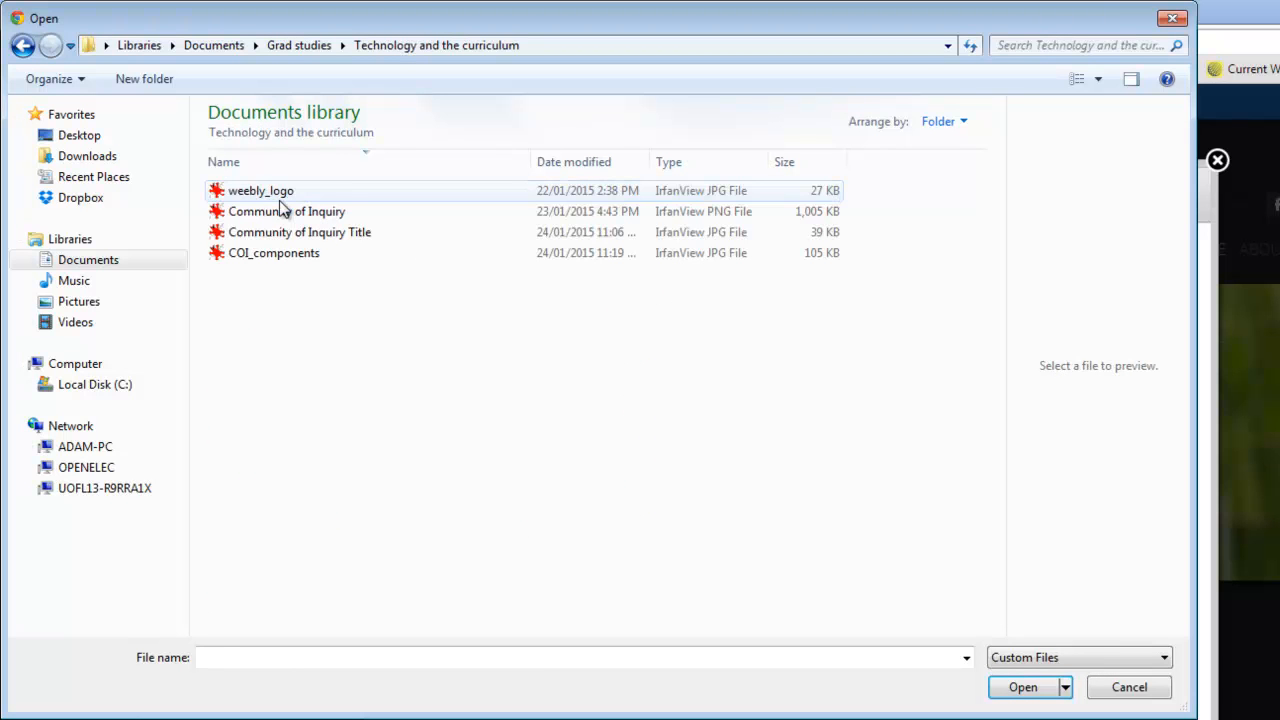
left_click(280, 195)
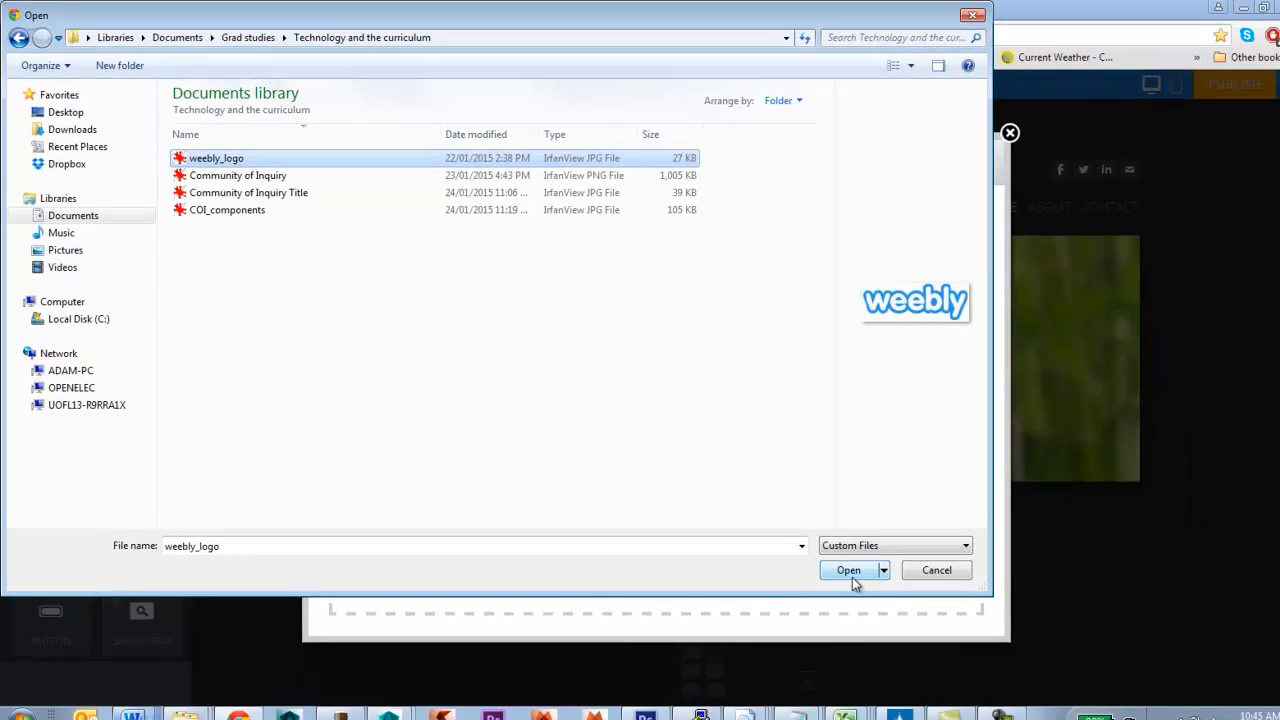
left_click(1022, 689)
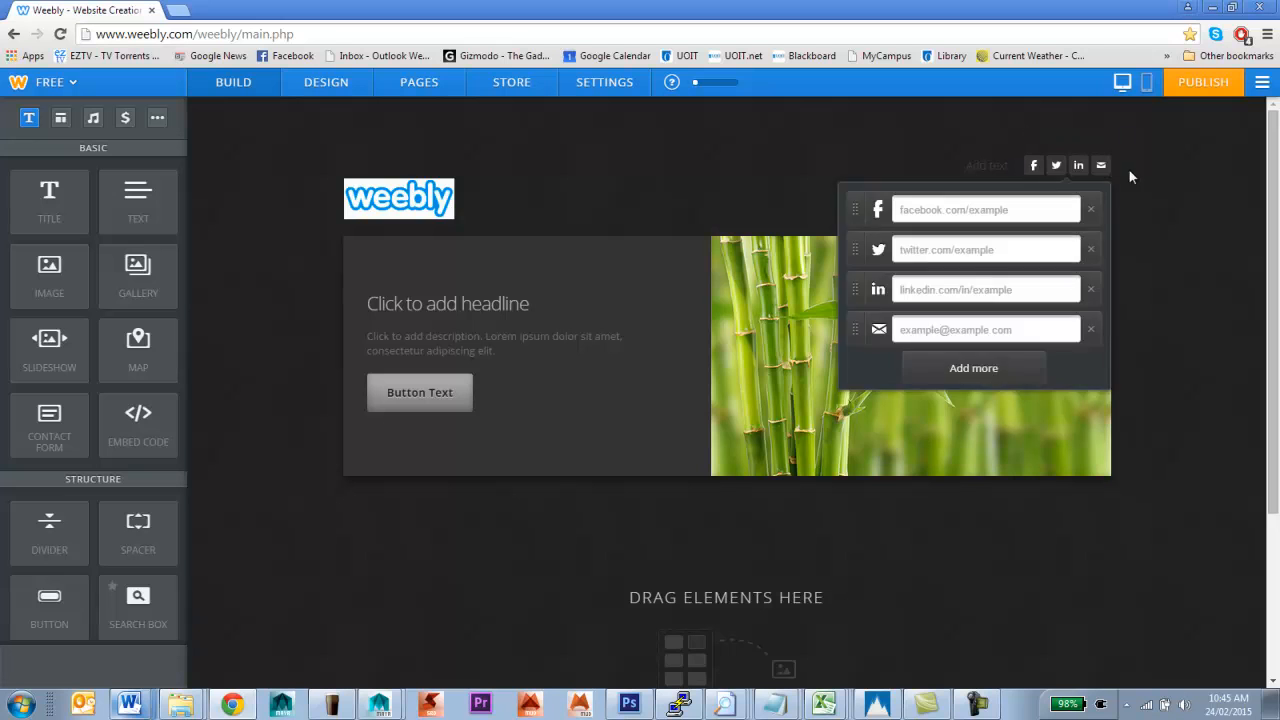
Reorder the social links, moving e-mail up and Facebook and Twitter to the top two places
mouse_move(1038, 169)
left_click_drag(856, 335, 853, 207)
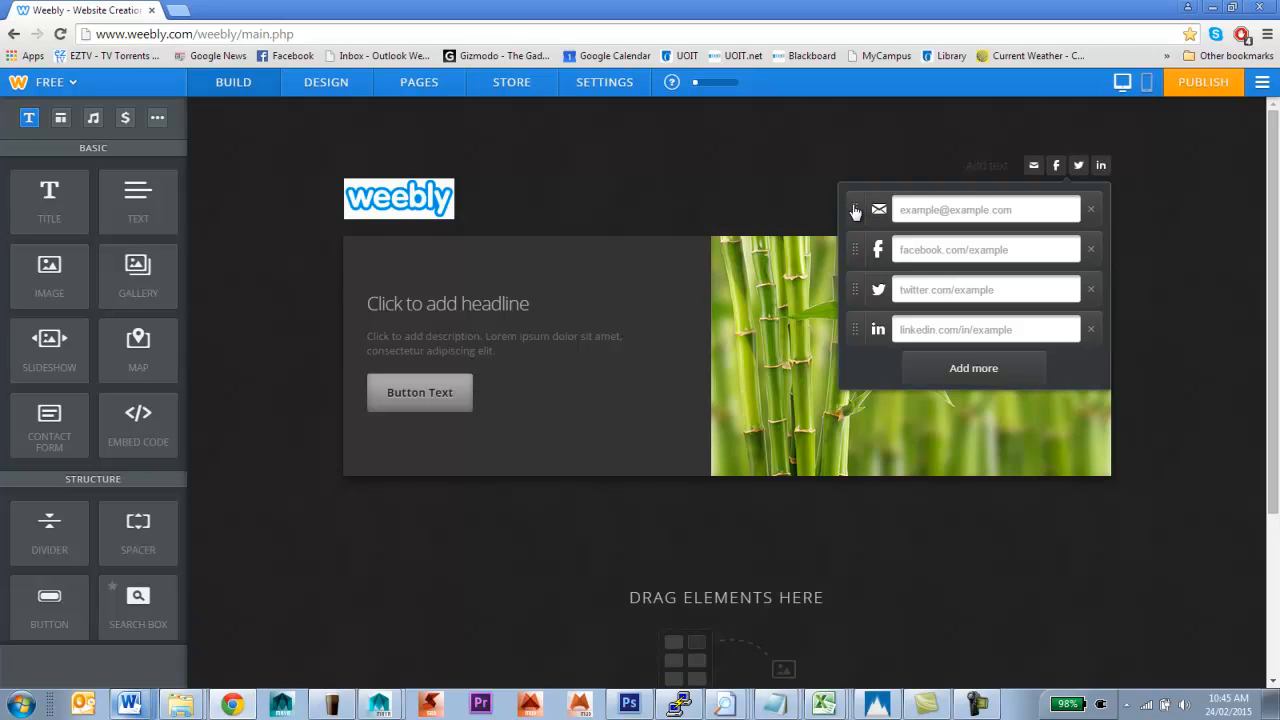
left_click_drag(857, 250, 860, 292)
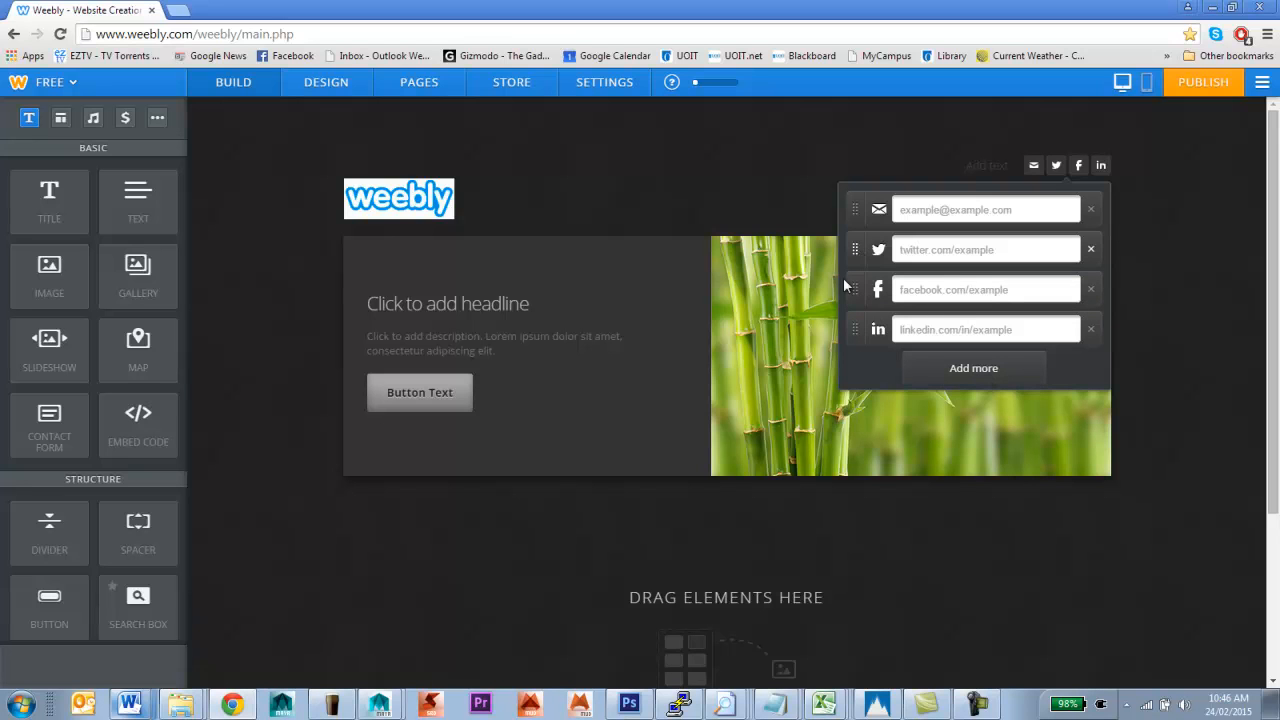
left_click_drag(858, 290, 855, 209)
left_click_drag(858, 292, 856, 250)
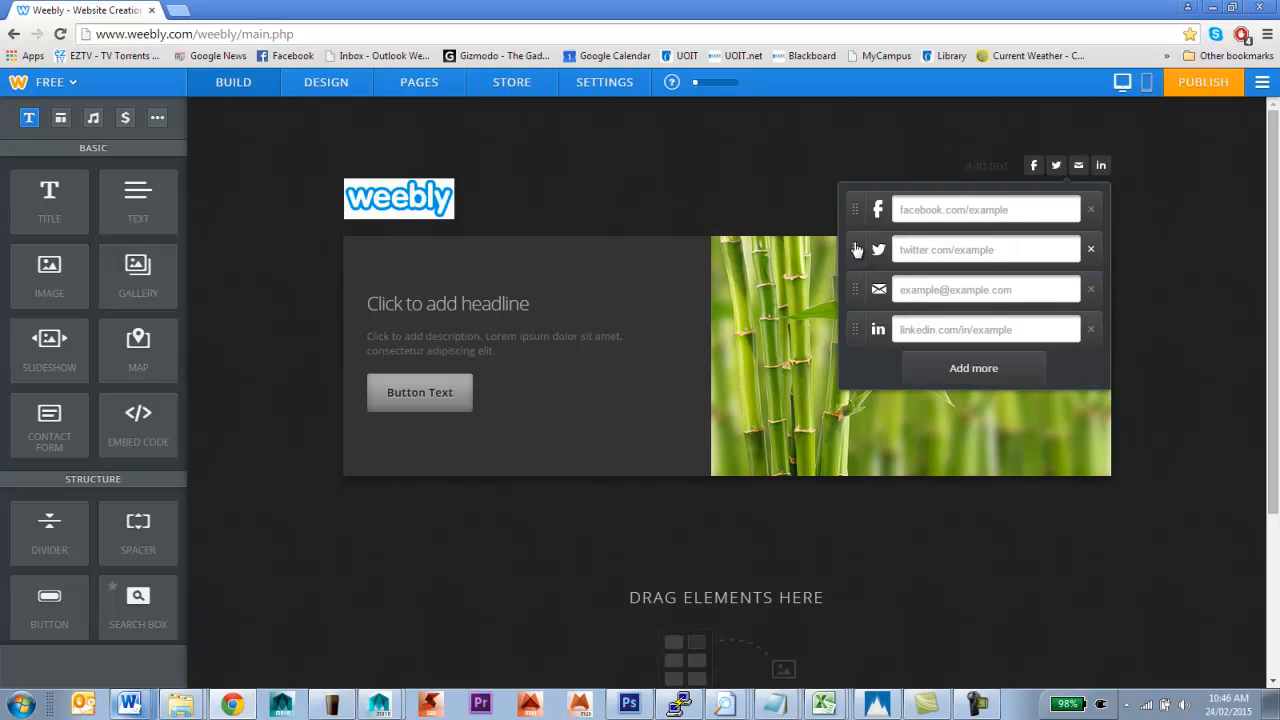
Enter the owner's e-mail address for the e-mail link and delete the Facebook and Twitter icons
left_click(1017, 290)
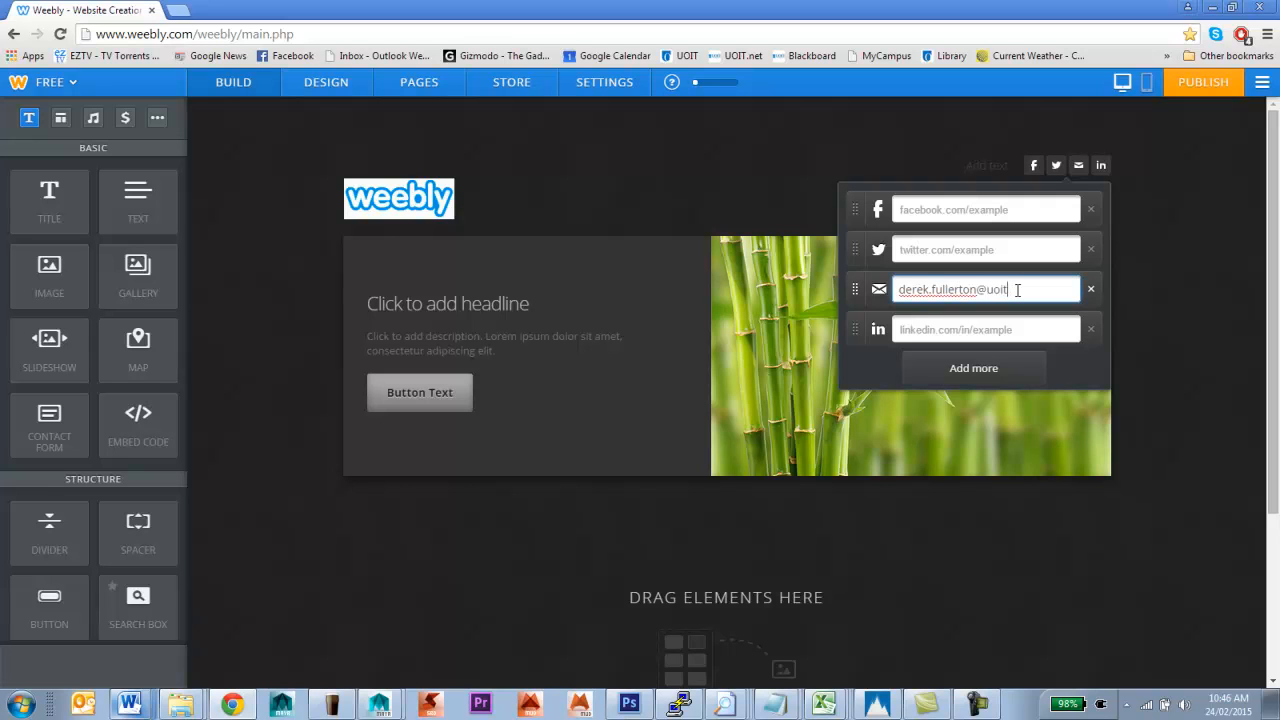
left_click(1091, 210)
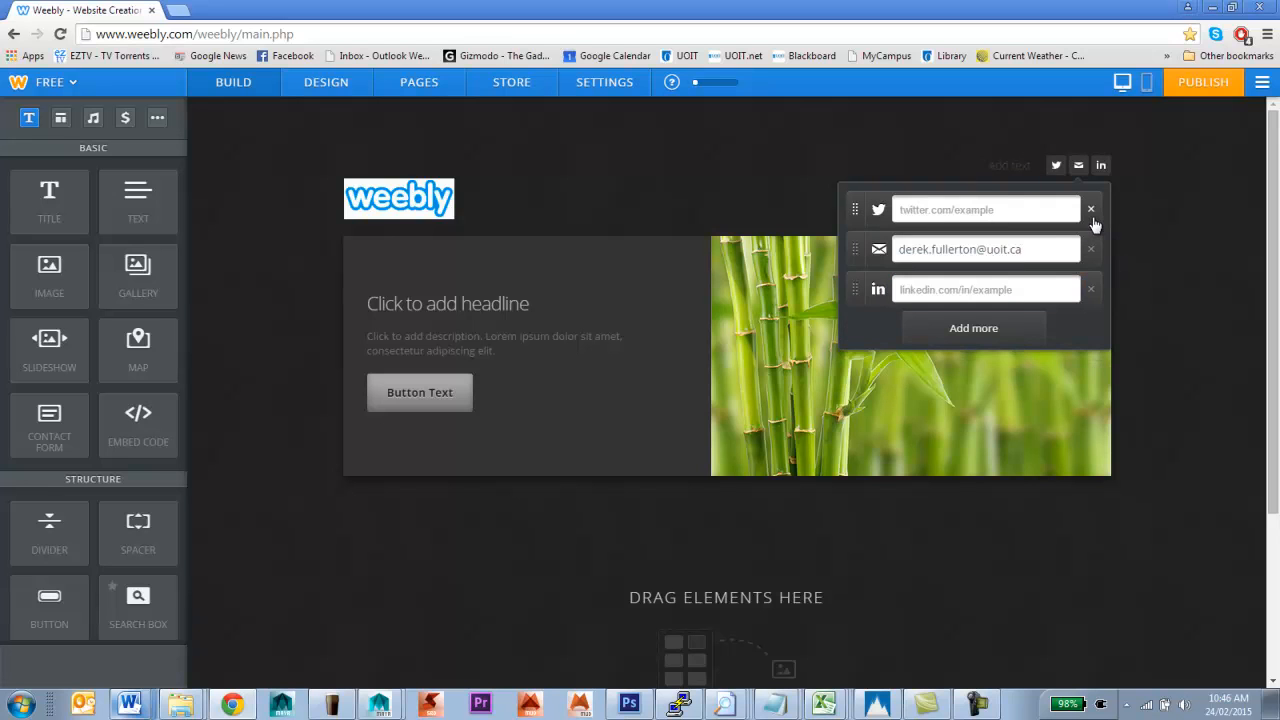
left_click(1091, 210)
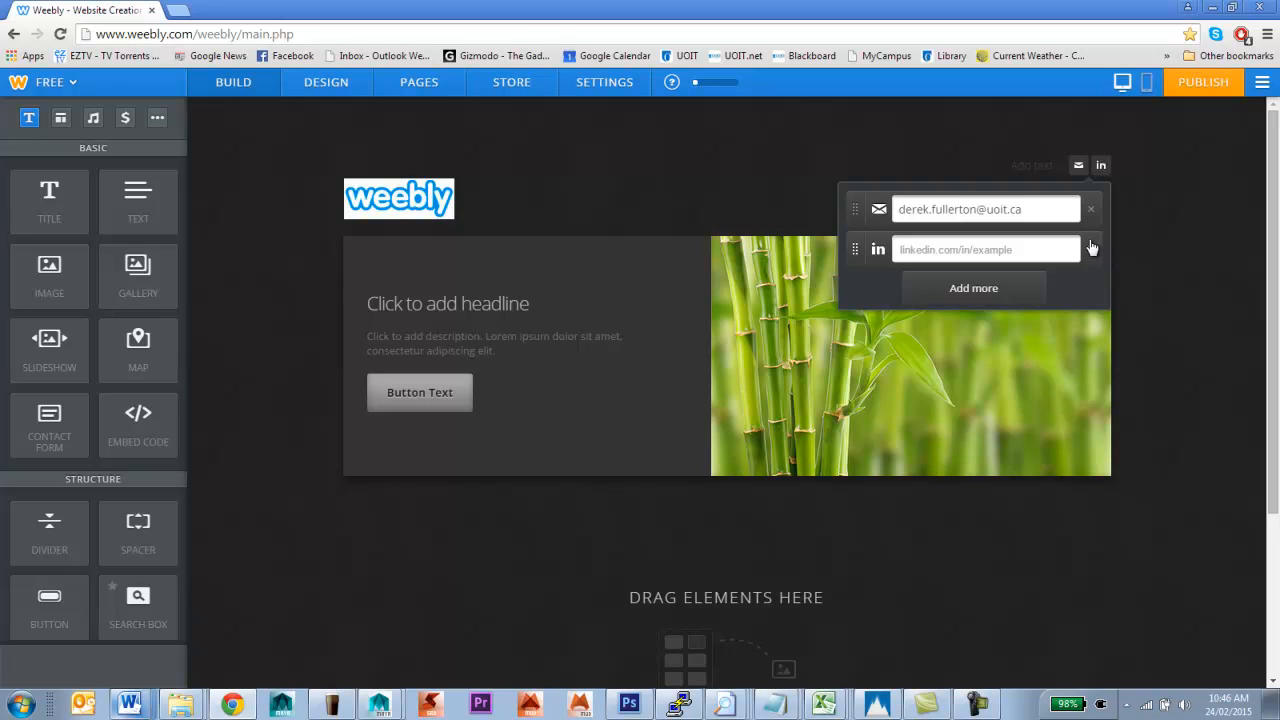
left_click(983, 288)
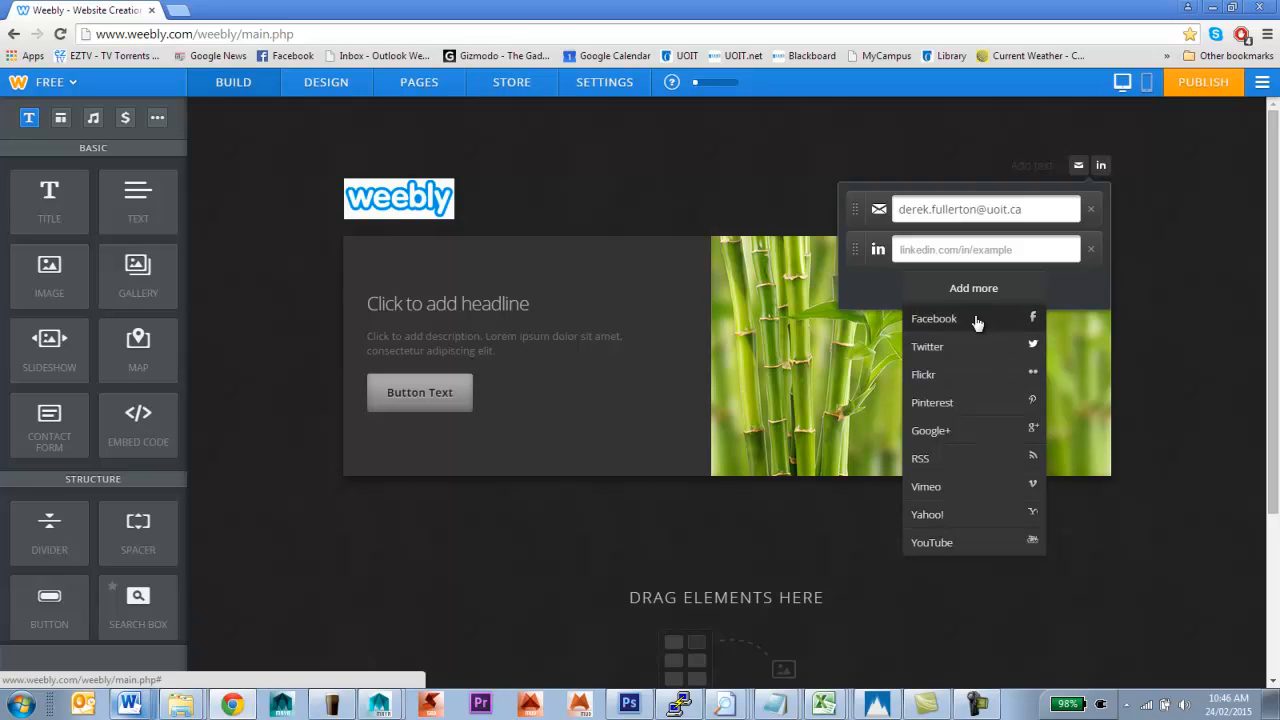
left_click(952, 125)
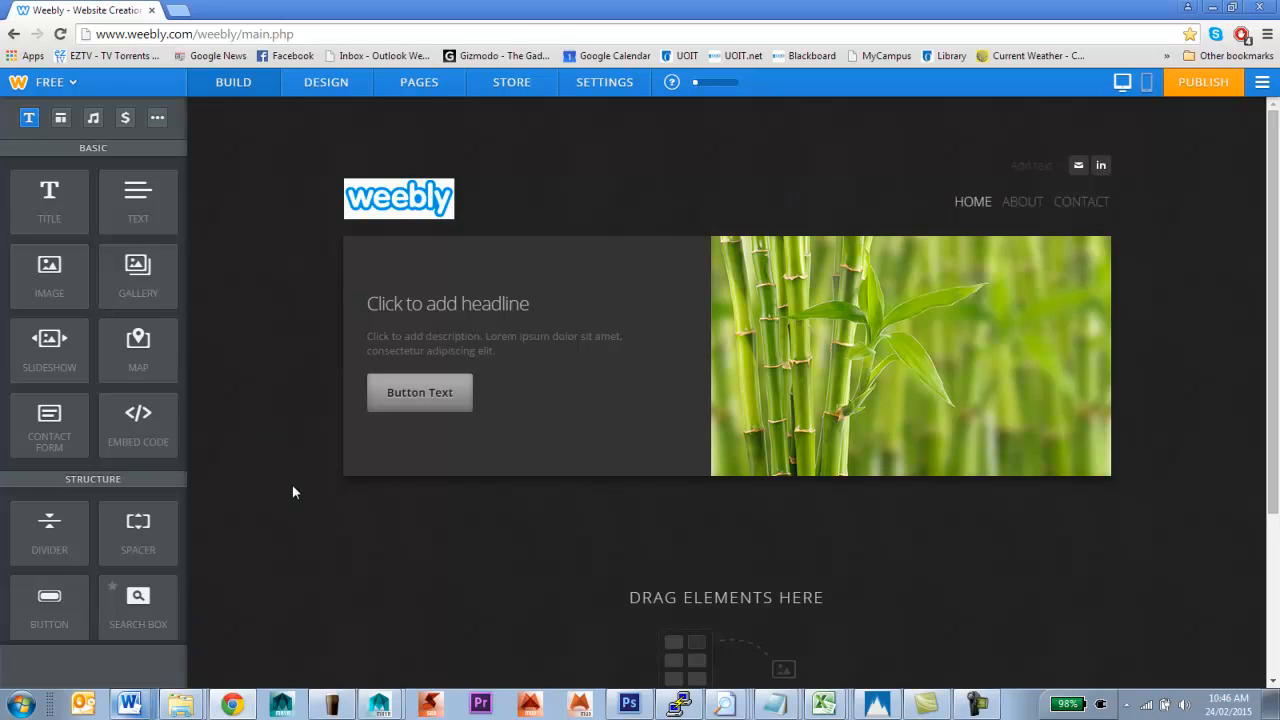
mouse_move(803, 371)
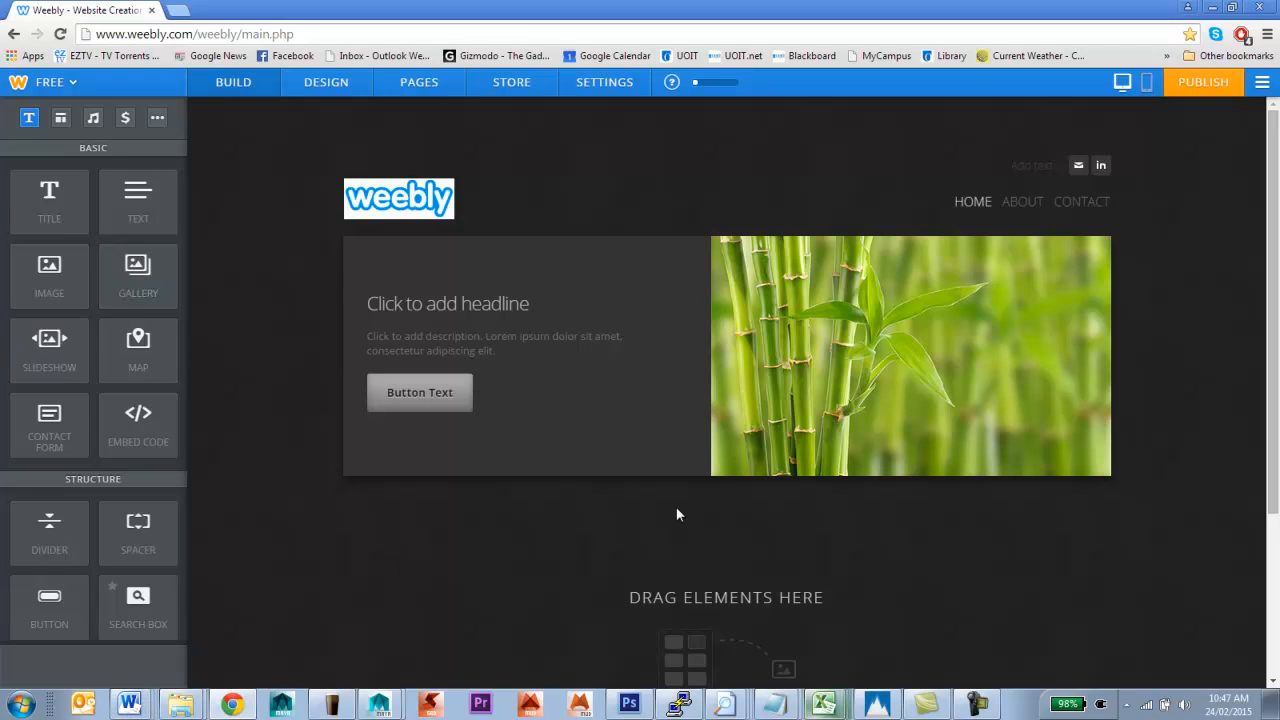
scroll(725, 605, "down", 1)
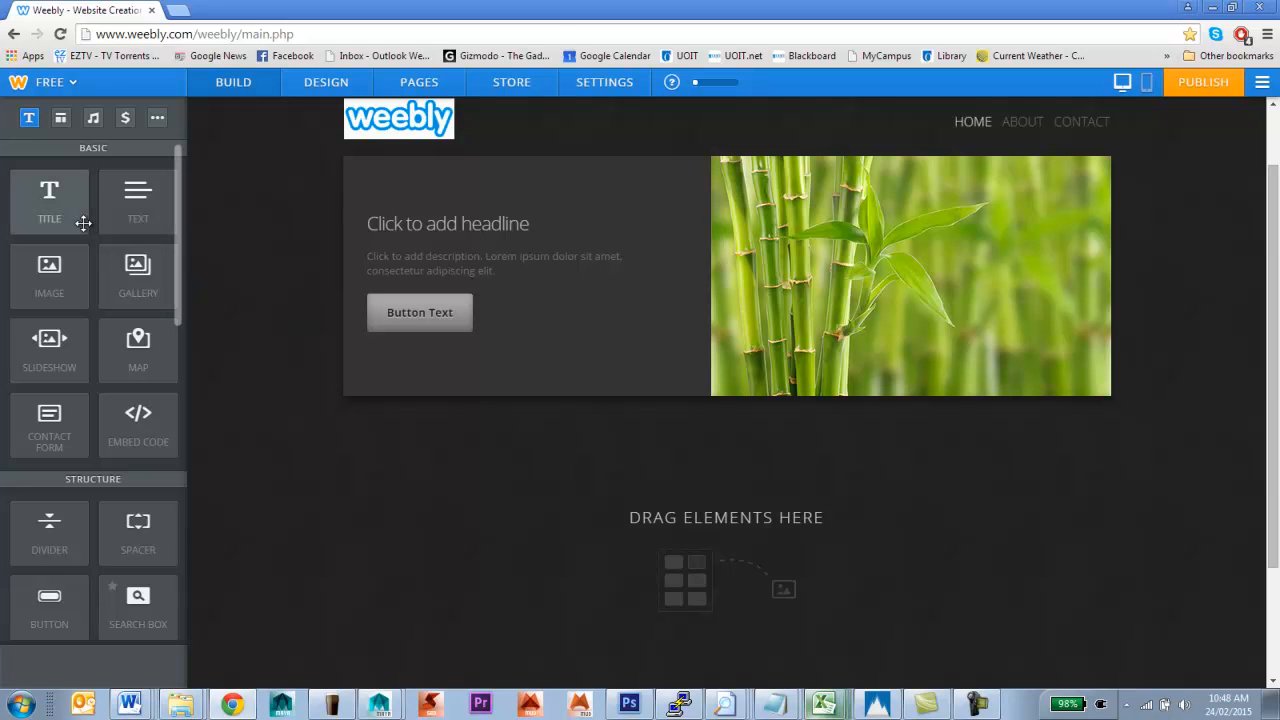
Add a Title element reading 'Meaningful Use of Technology' below the banner, with a Text element under it
left_click_drag(62, 216, 499, 466)
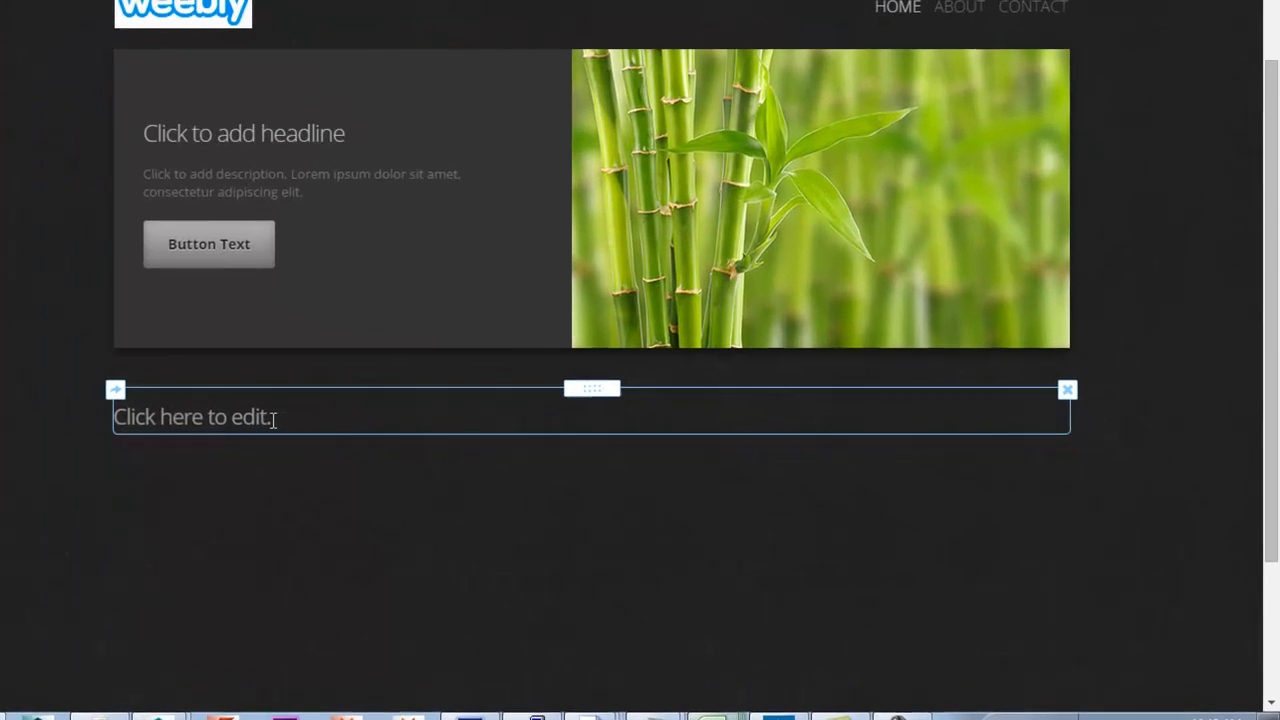
left_click(258, 417)
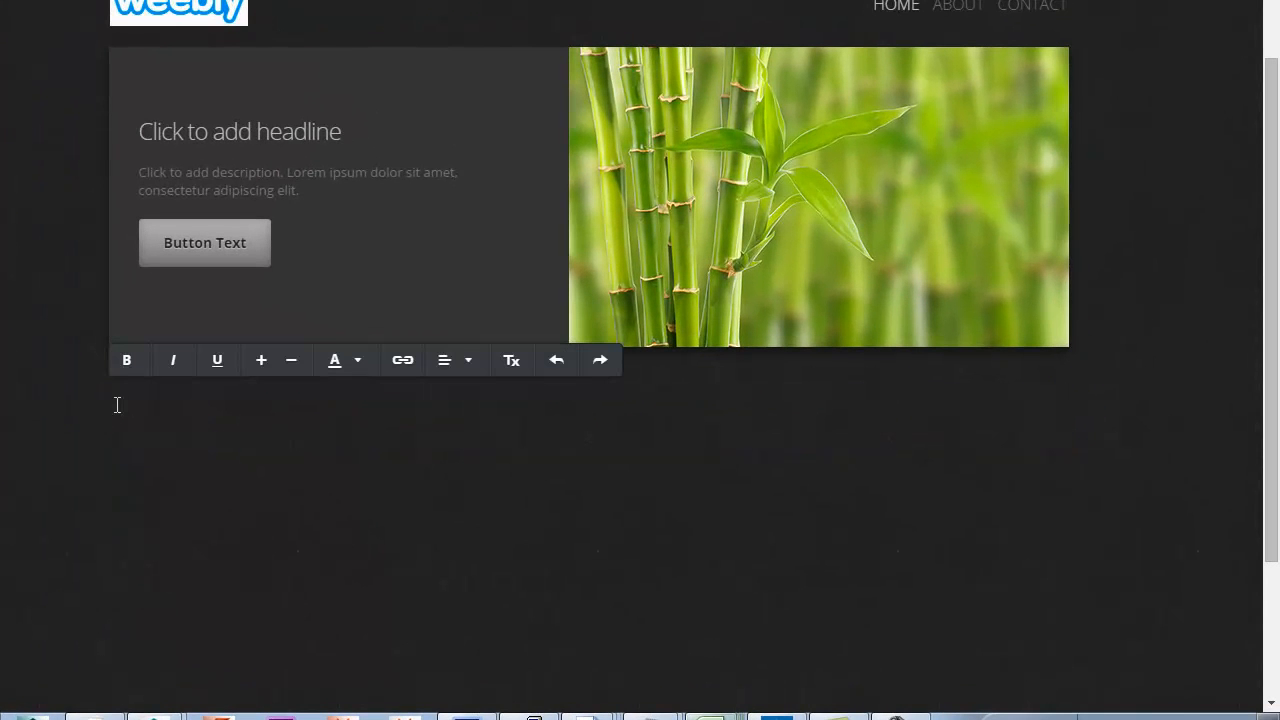
type("Meaning fu")
key("BackSpace")
key("BackSpace")
key("BackSpace")
type("ful use of")
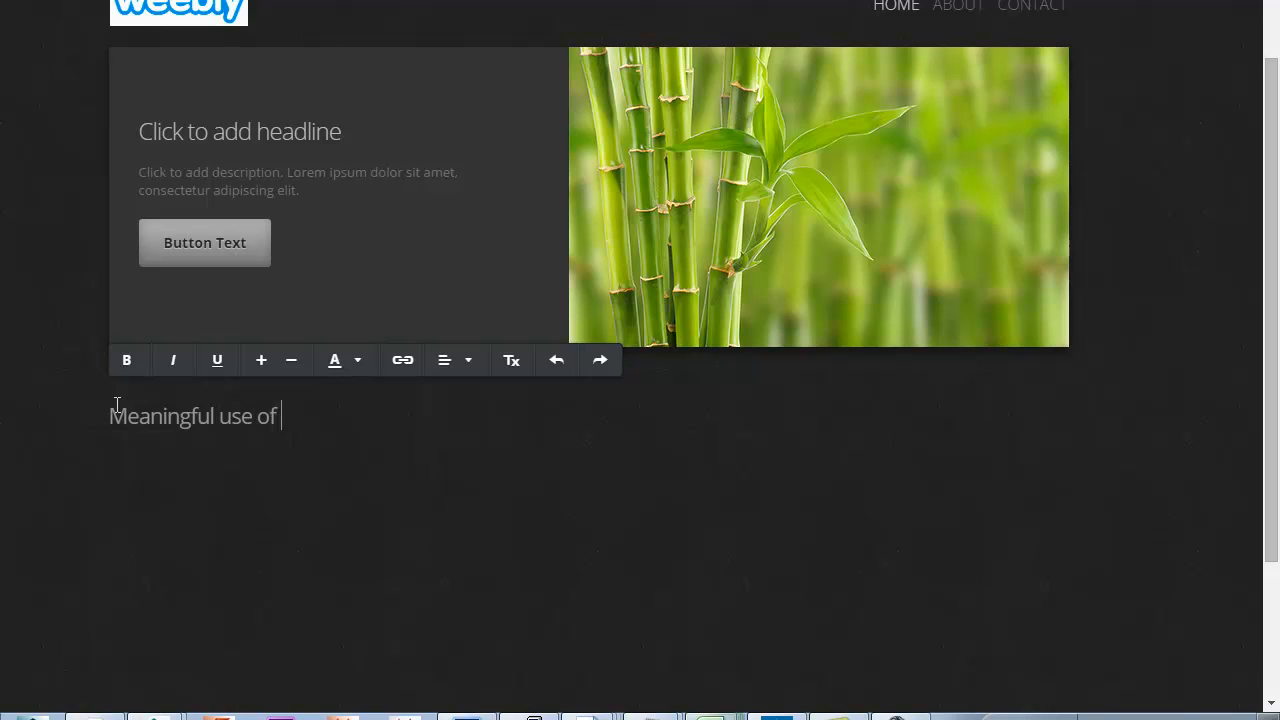
key("BackSpace")
key("BackSpace")
key("BackSpace")
key("BackSpace")
key("BackSpace")
key("BackSpace")
key("BackSpace")
type("Use of Technol")
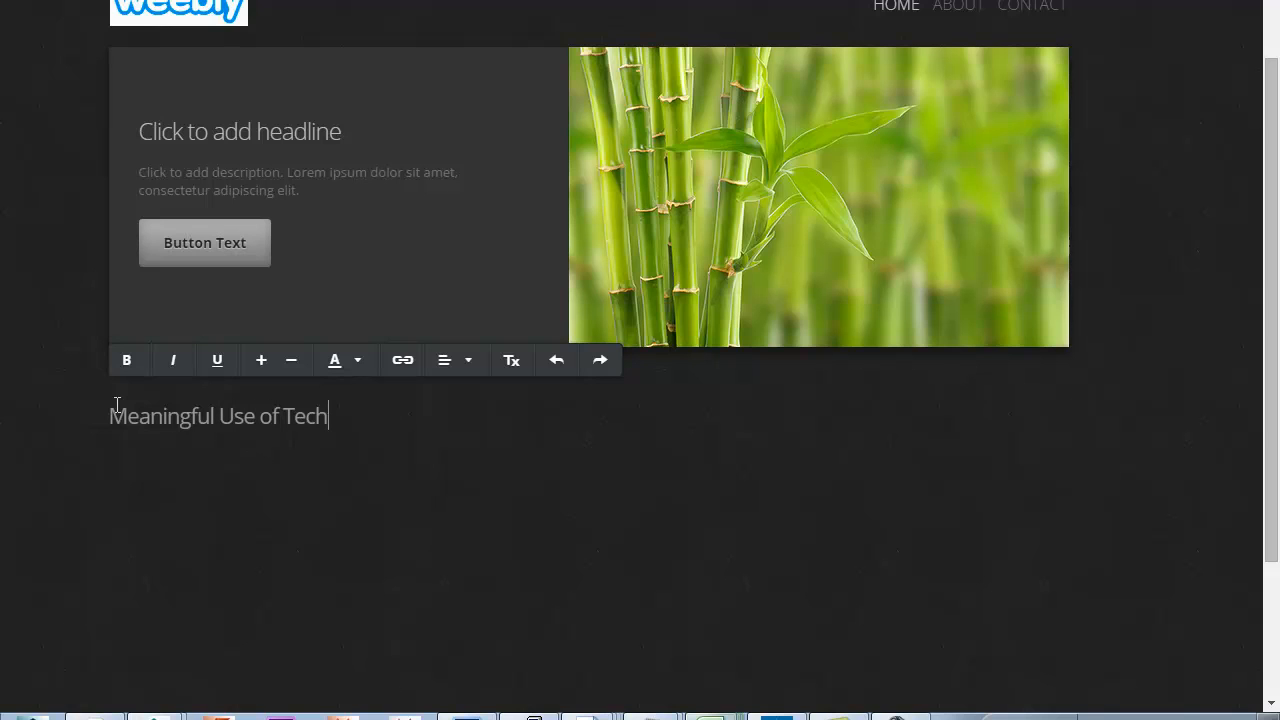
type("ogy")
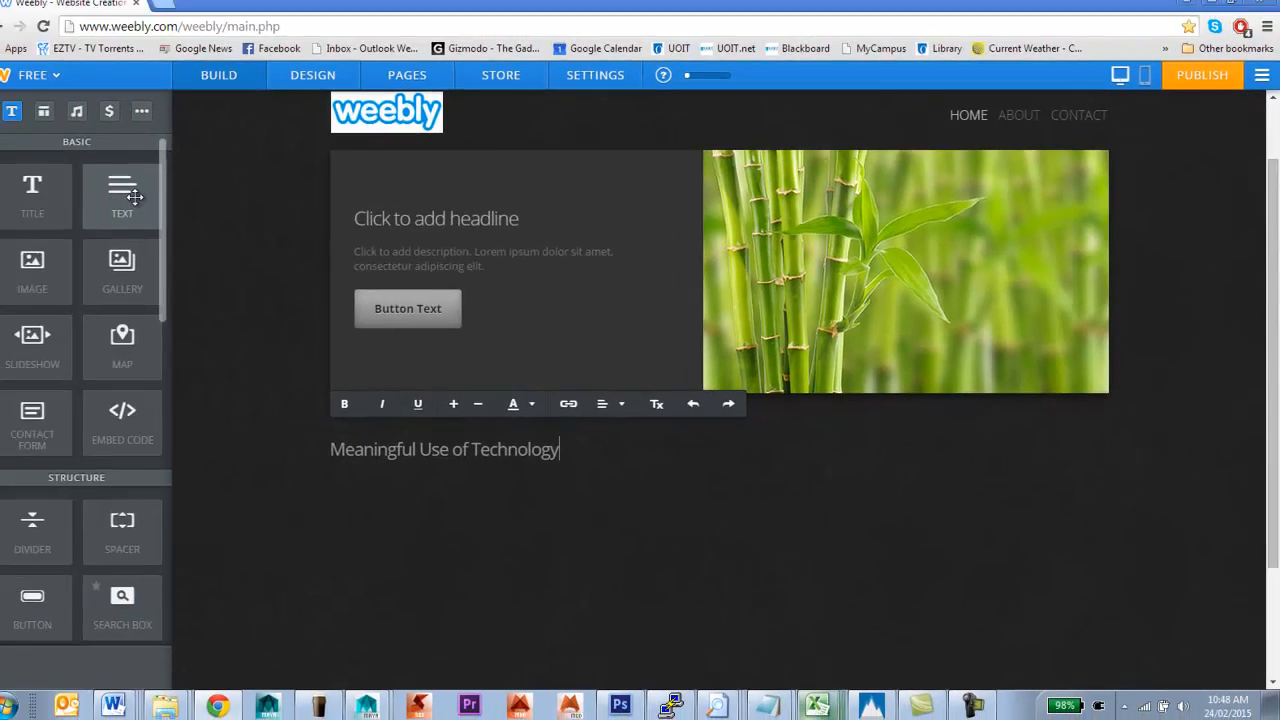
left_click_drag(142, 200, 382, 498)
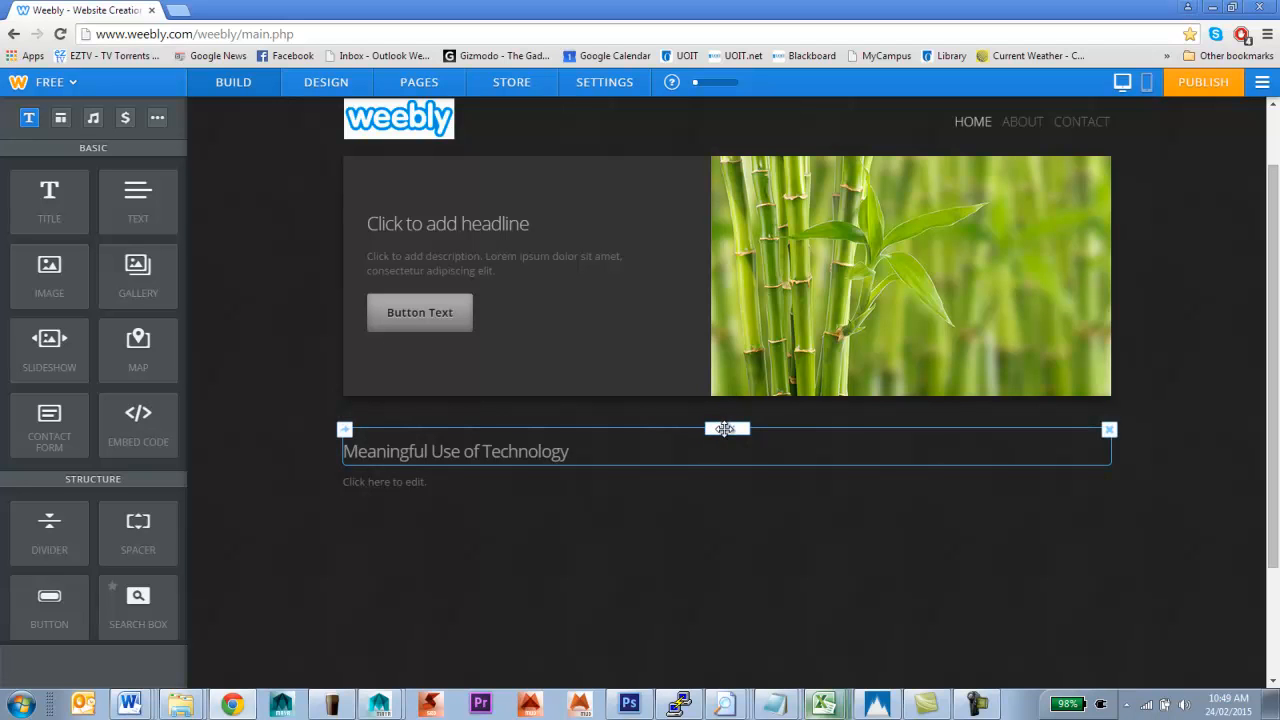
Drag the 'Meaningful Use of Technology' title beneath the text block and view its Move/Copy options
left_click_drag(725, 429, 728, 487)
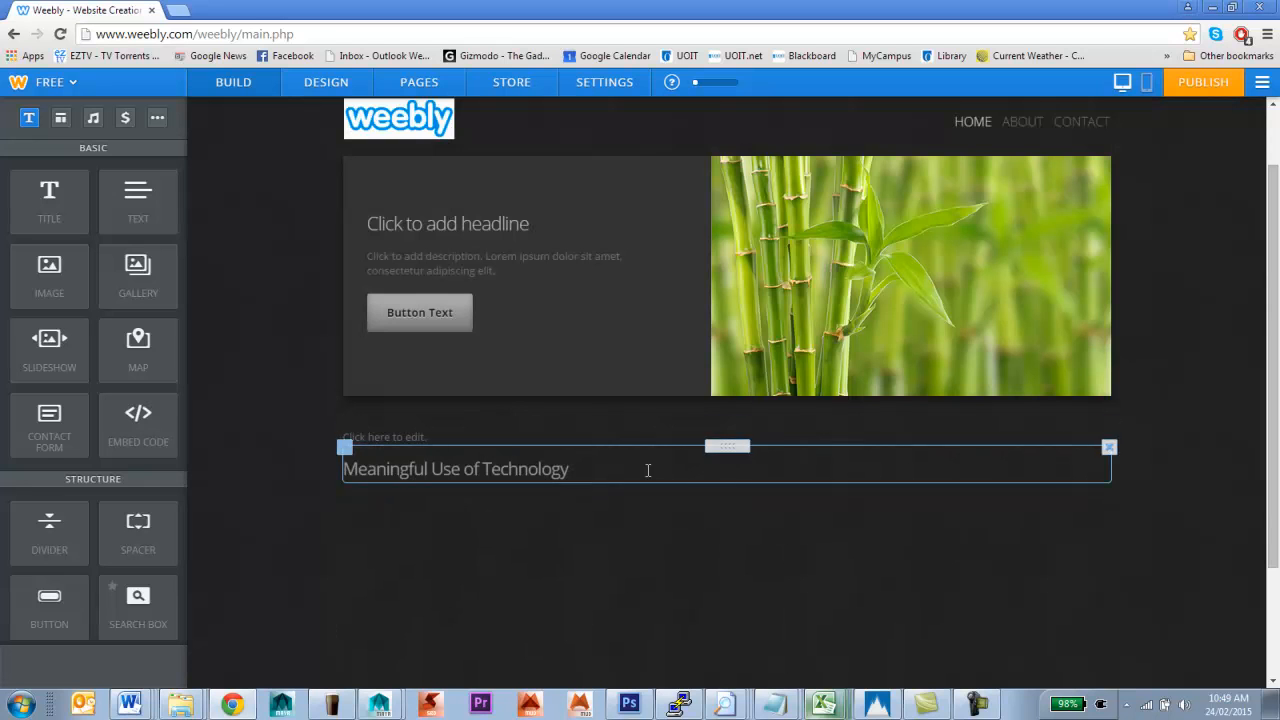
left_click(345, 450)
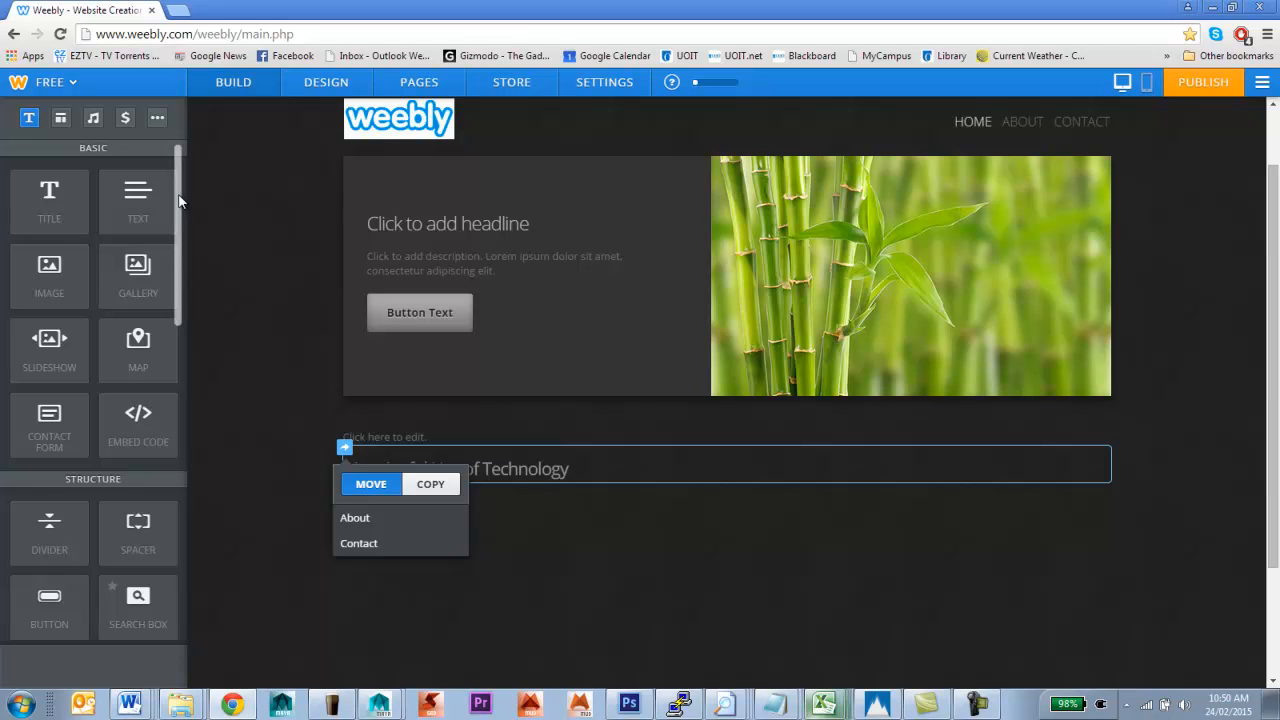
scroll(178, 202, "down", 3)
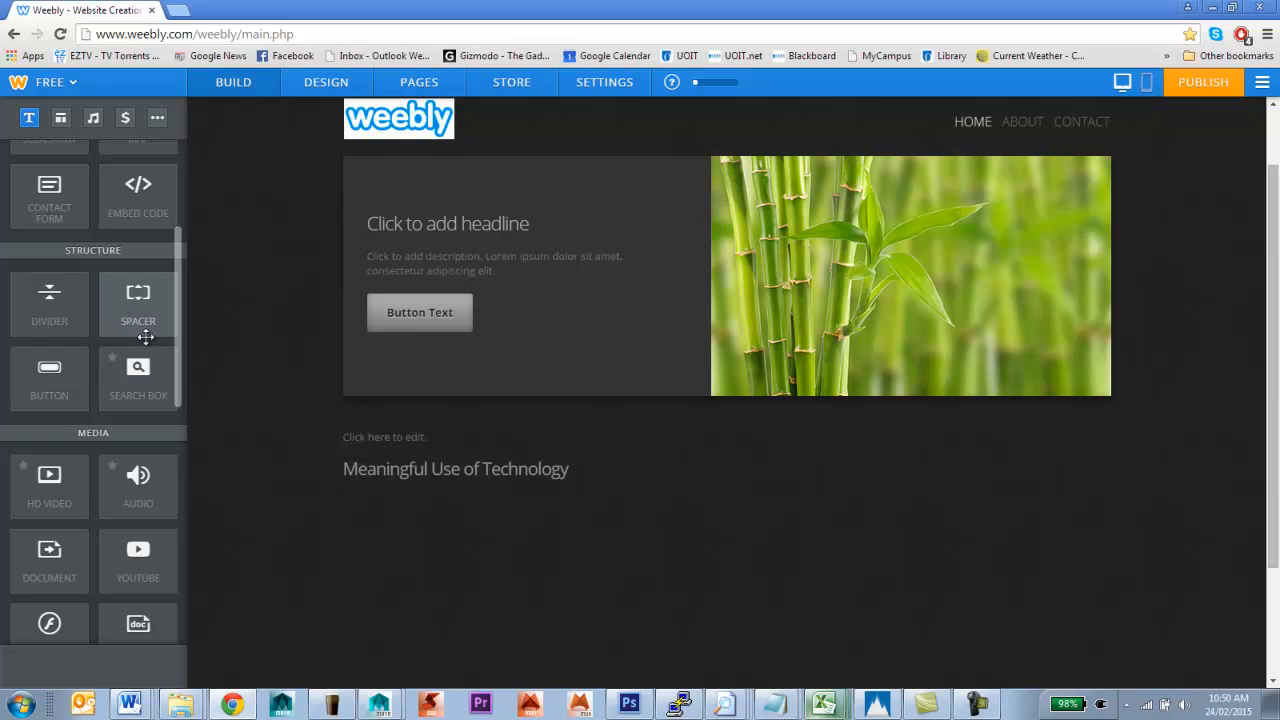
scroll(140, 330, "down", 2)
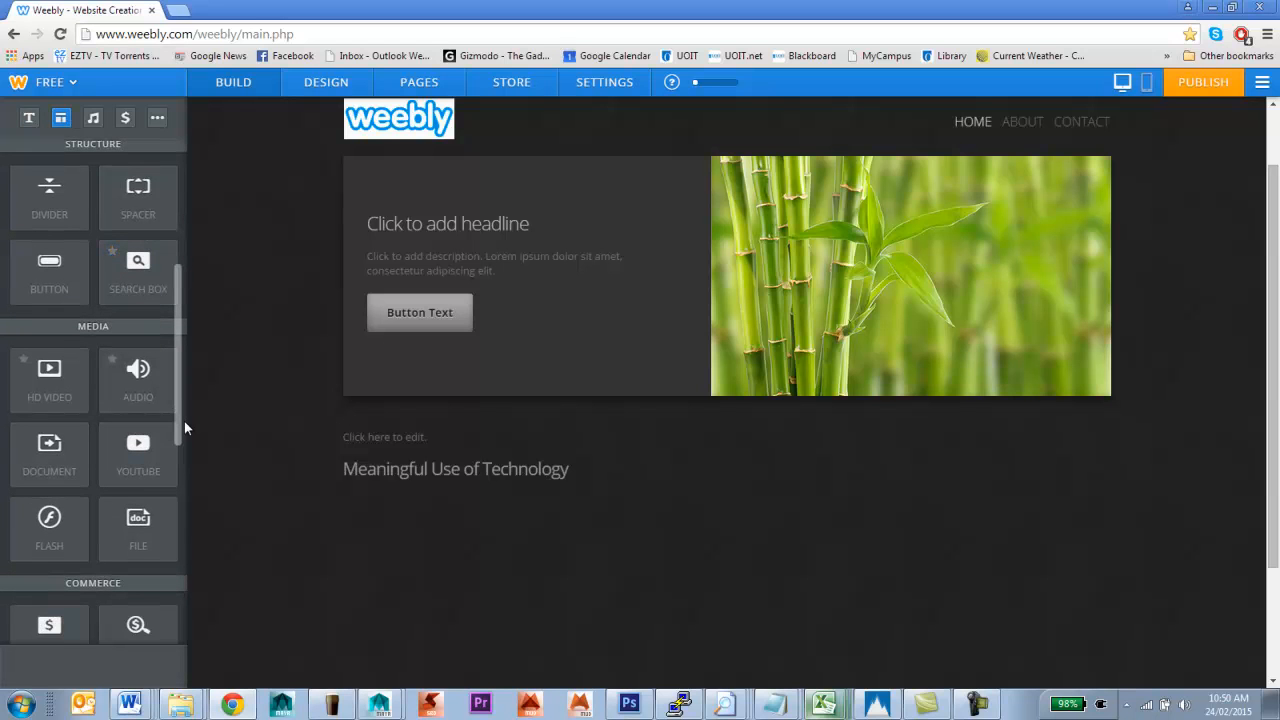
left_click(23, 359)
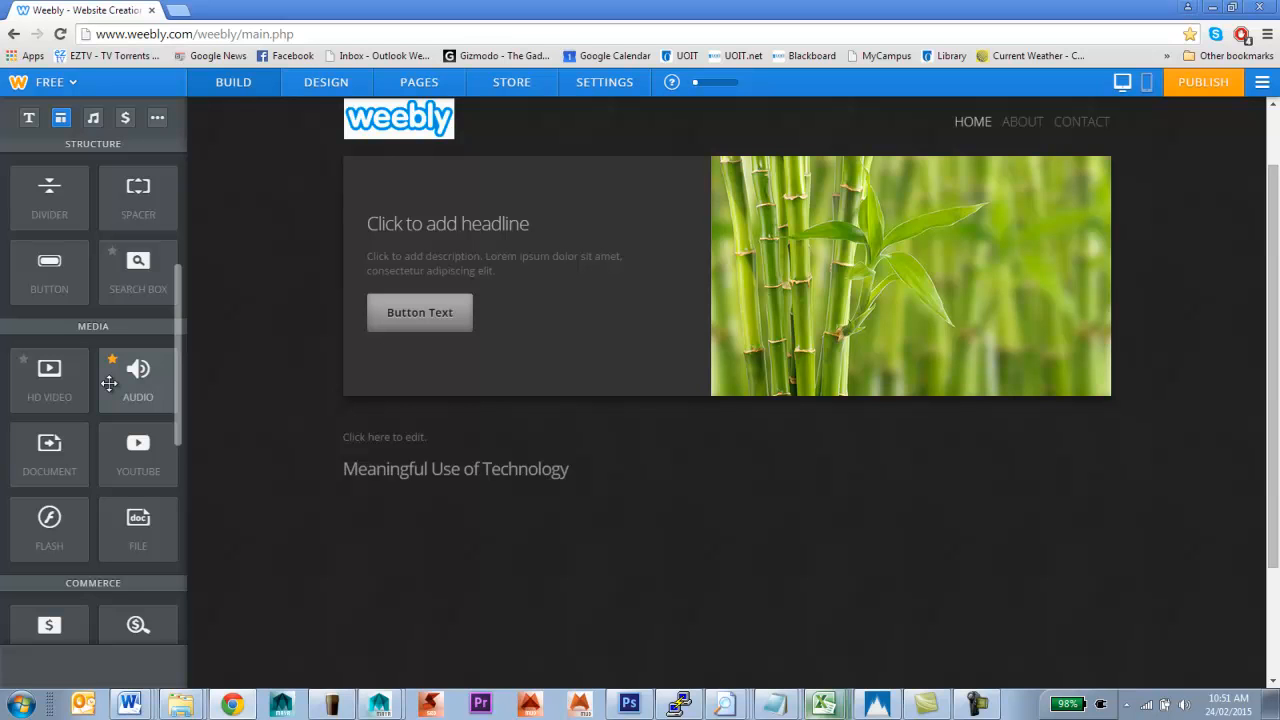
scroll(109, 383, "down", 2)
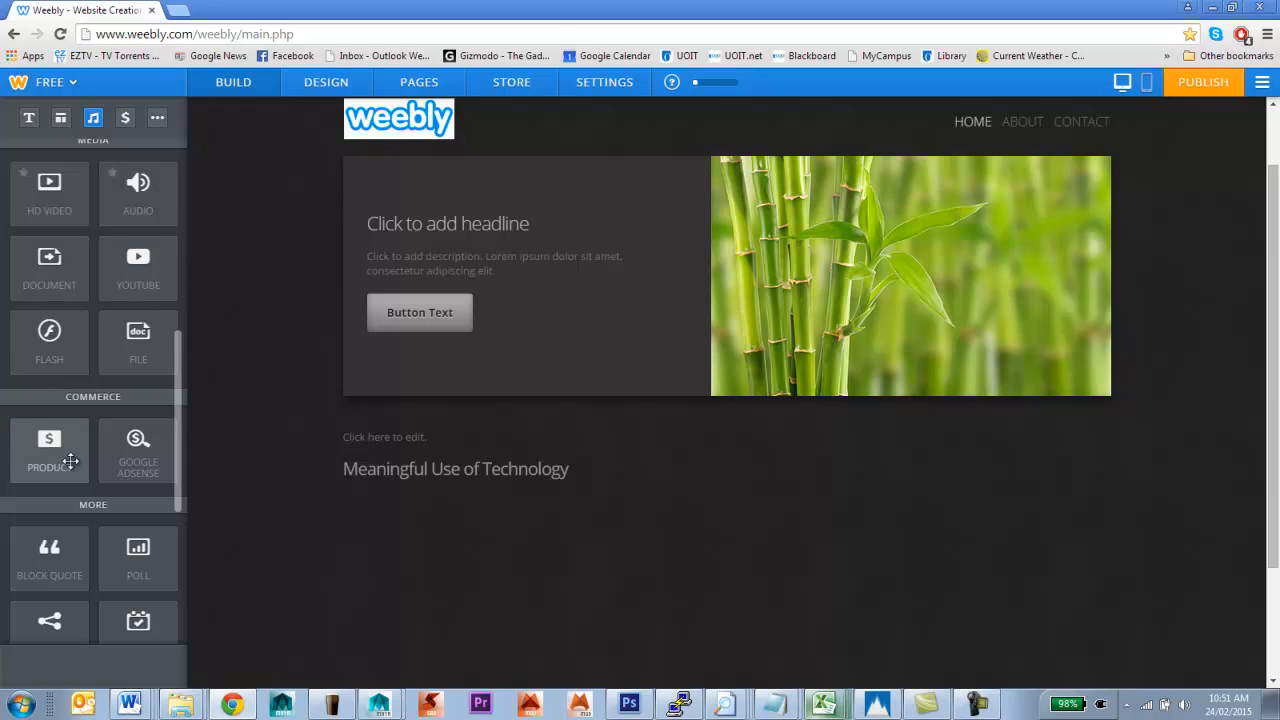
scroll(70, 460, "down", 2)
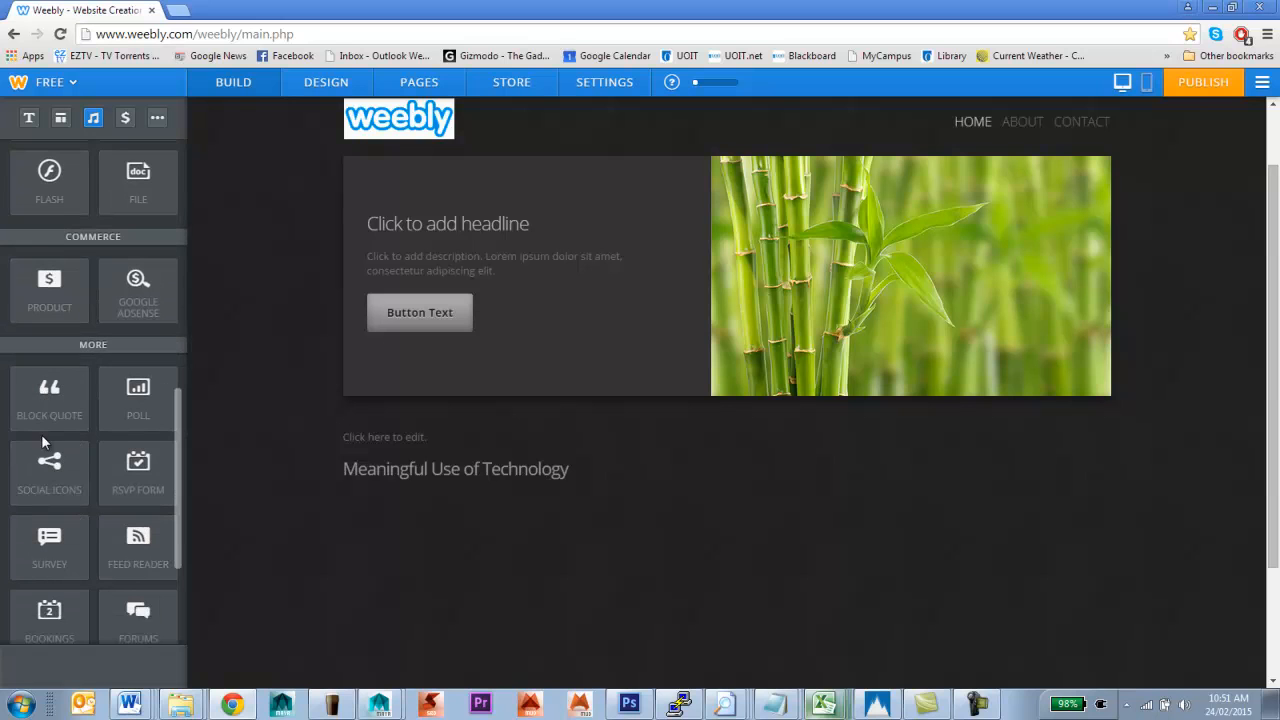
scroll(42, 441, "down", 1)
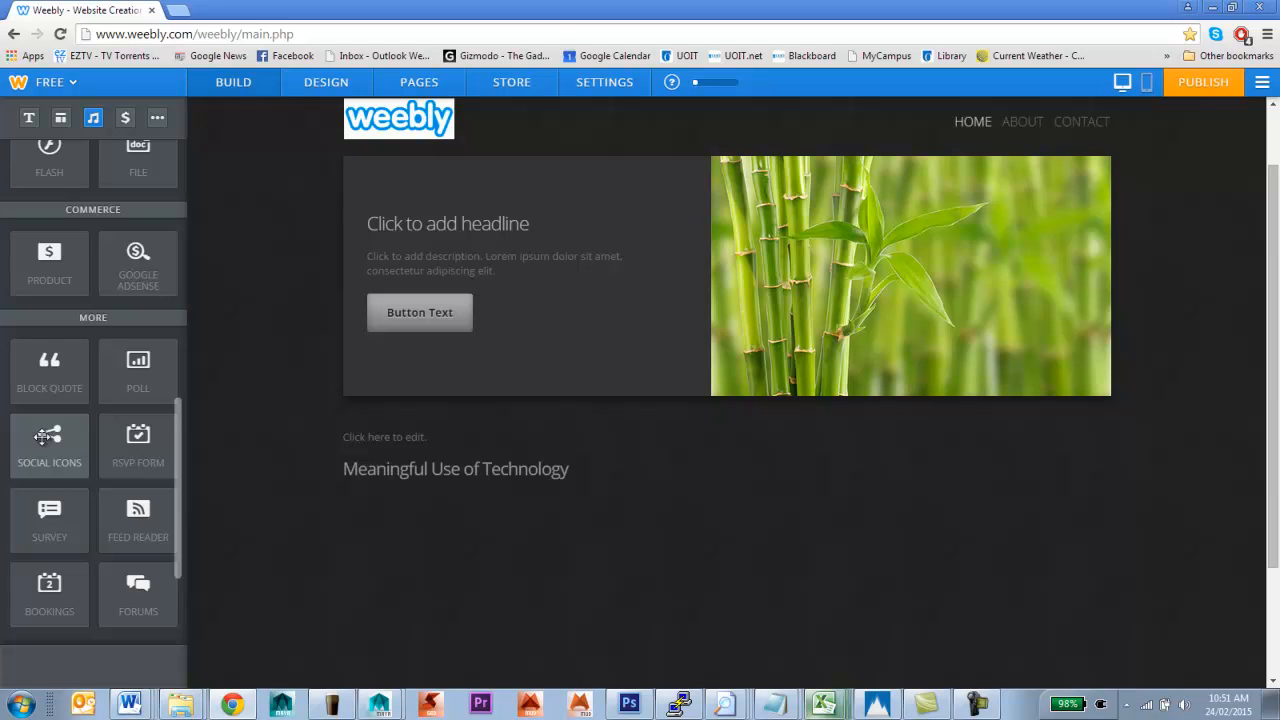
scroll(44, 437, "up", 12)
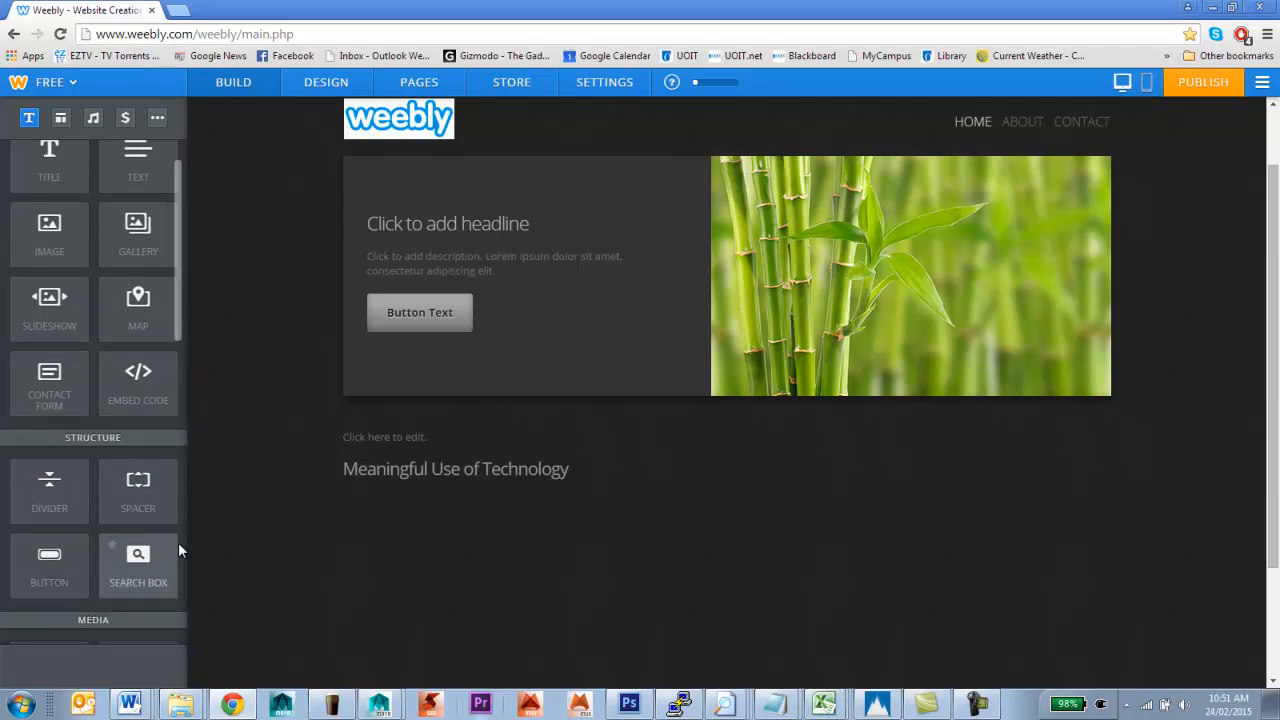
scroll(199, 533, "up", 1)
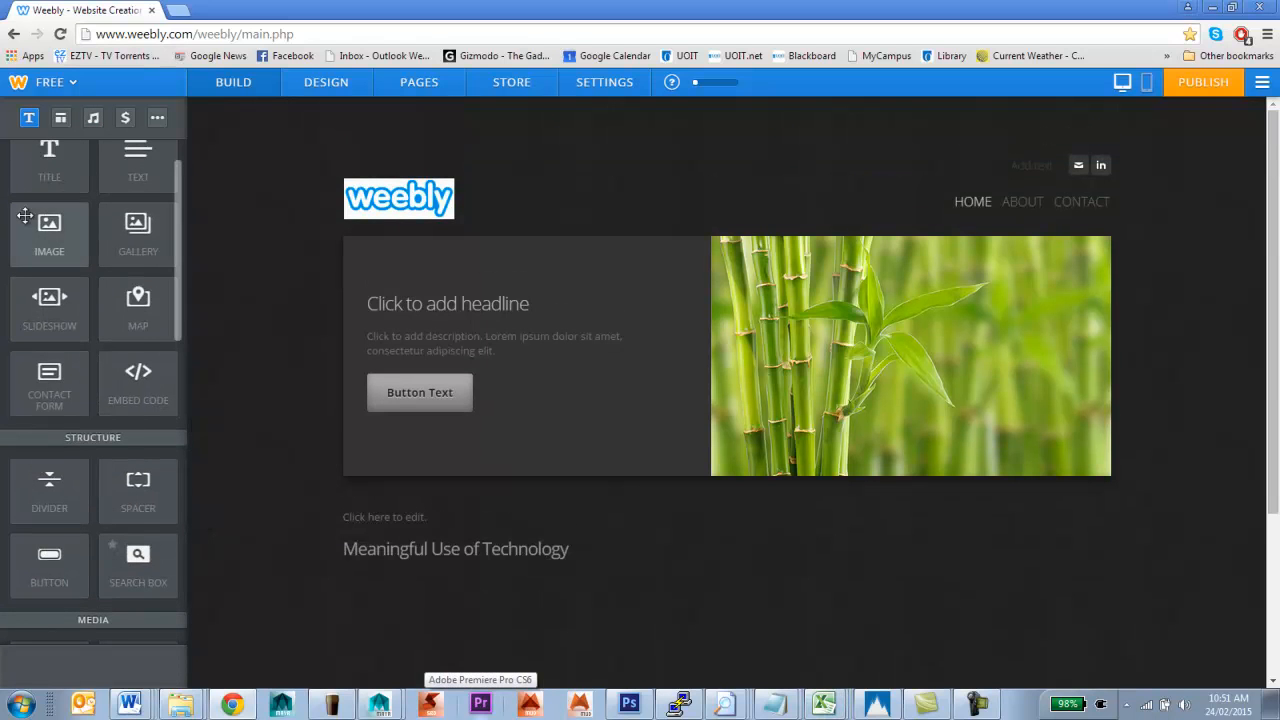
scroll(30, 220, "up", 1)
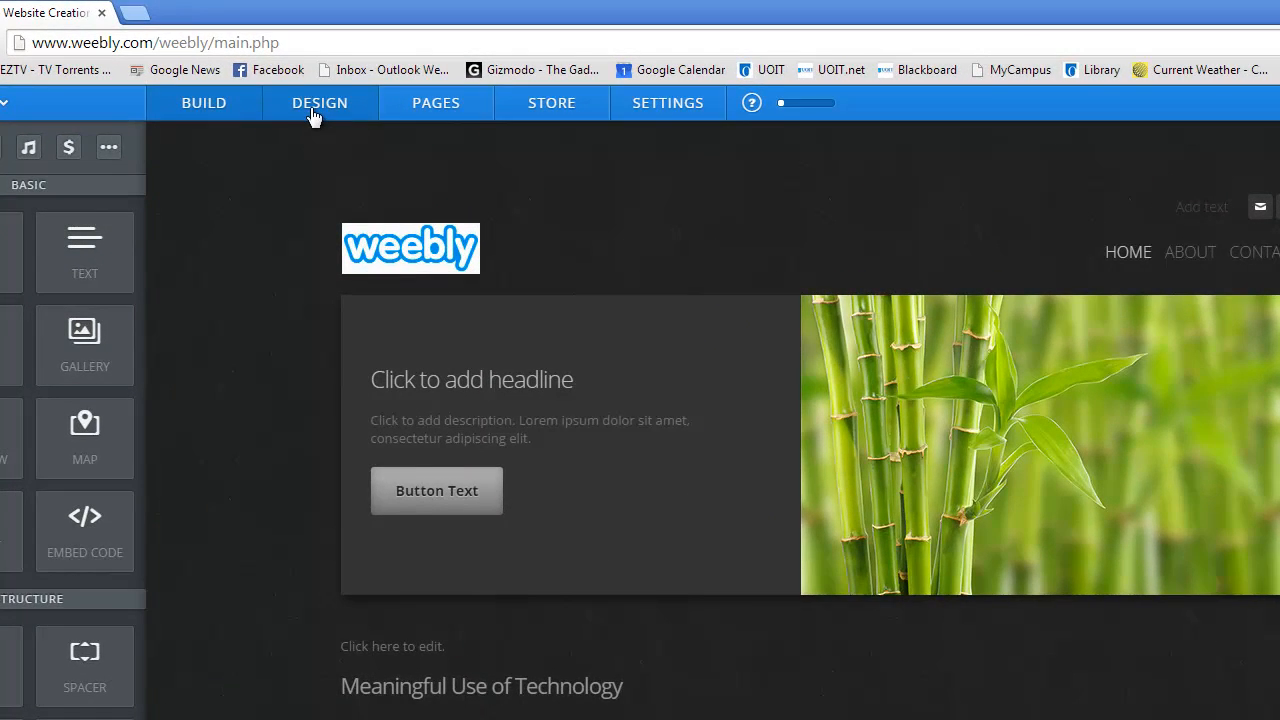
Preview the rocky-seashore theme from the Design tab's theme gallery, then cancel to keep bamboo
left_click(313, 110)
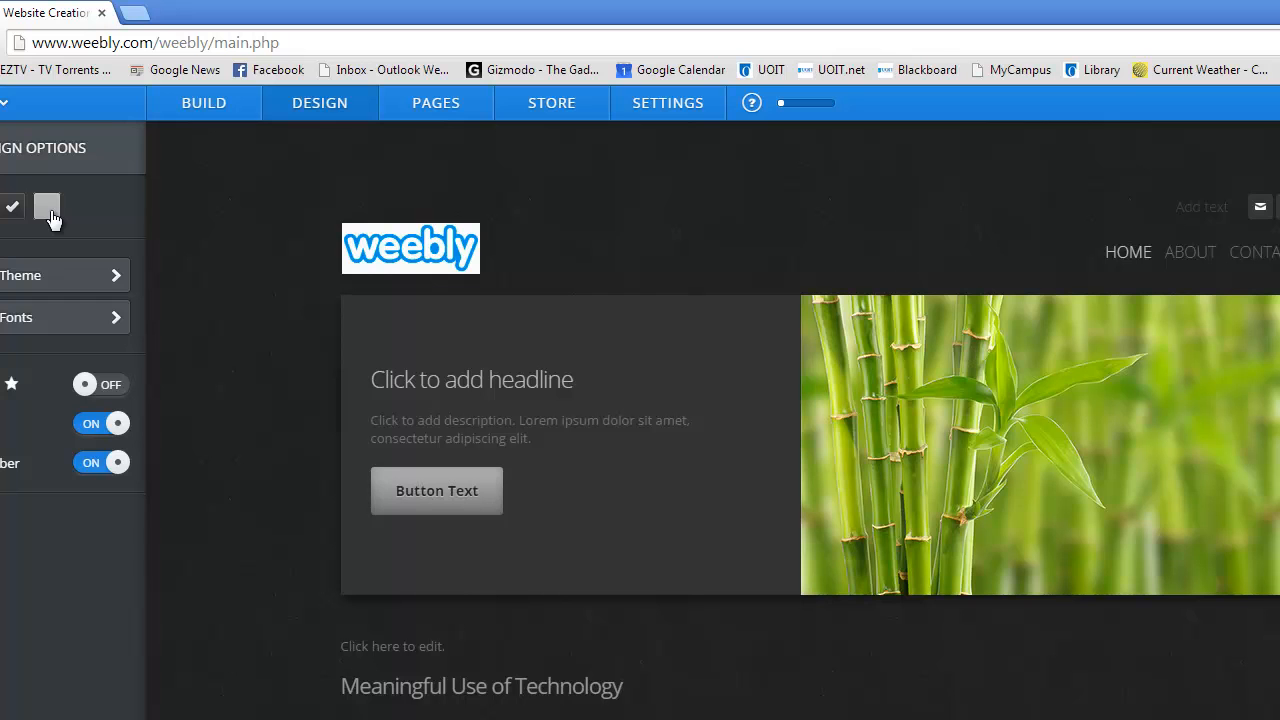
left_click(66, 277)
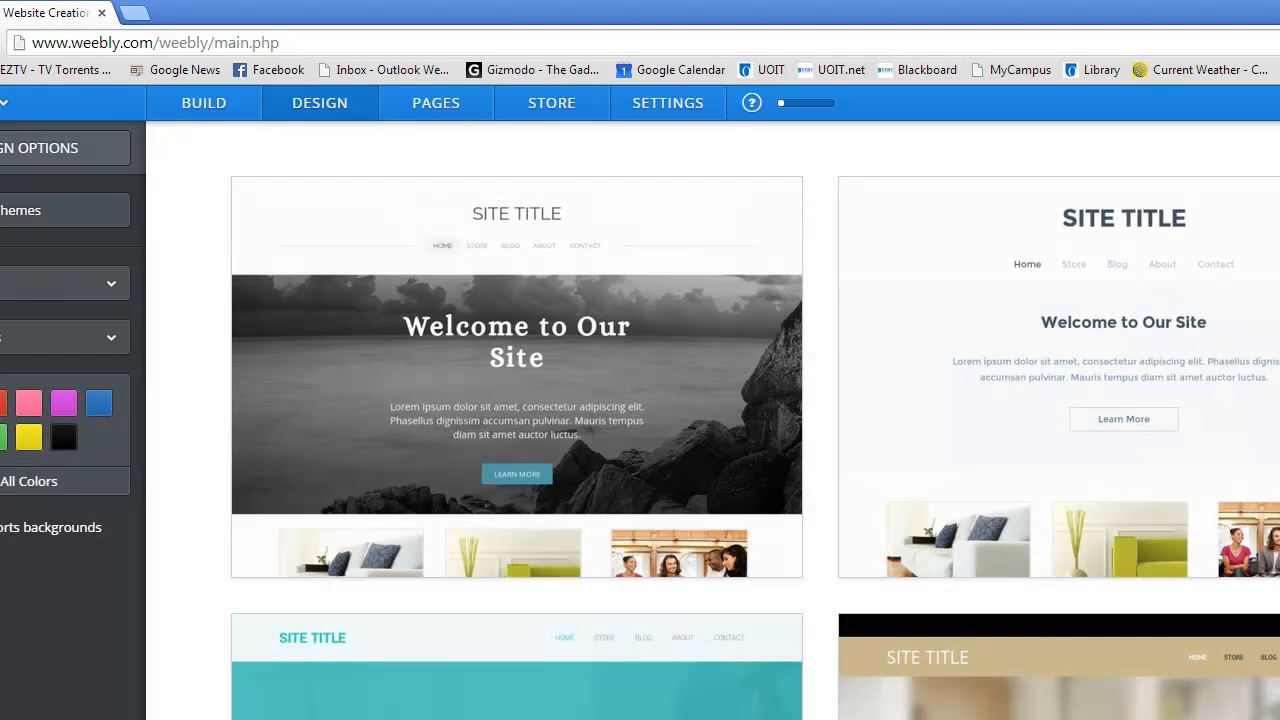
mouse_move(648, 527)
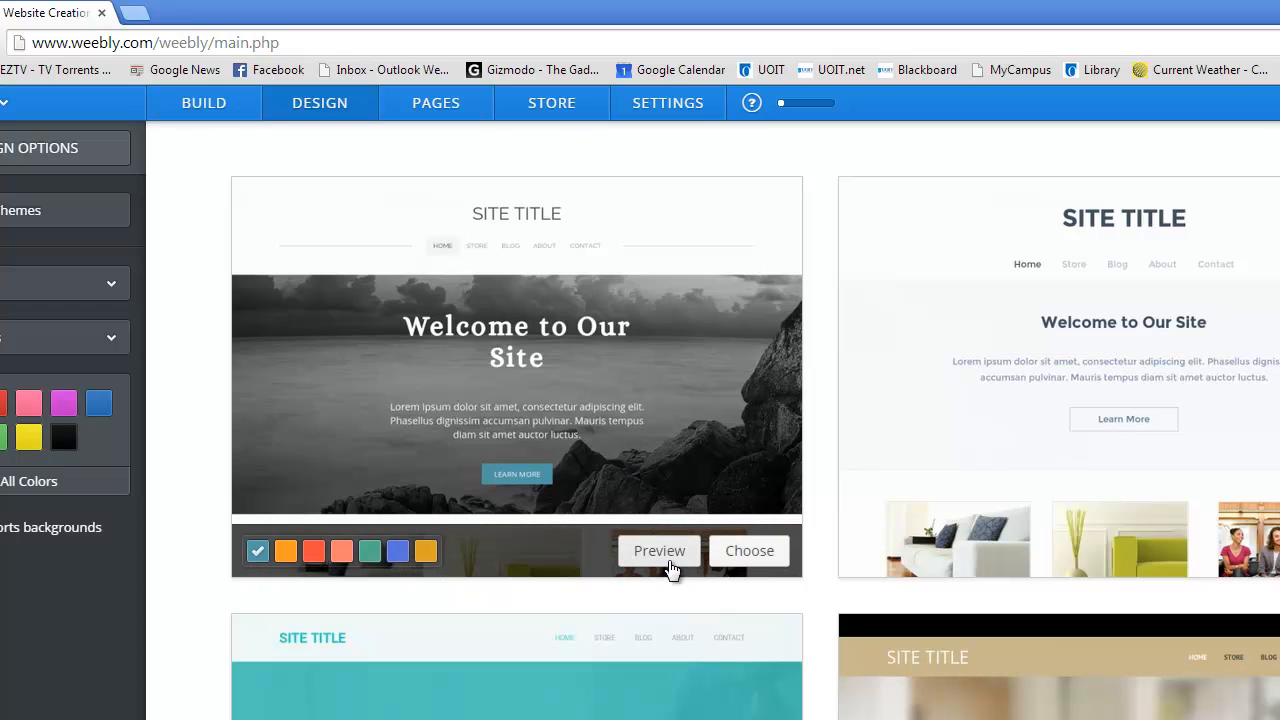
left_click(659, 551)
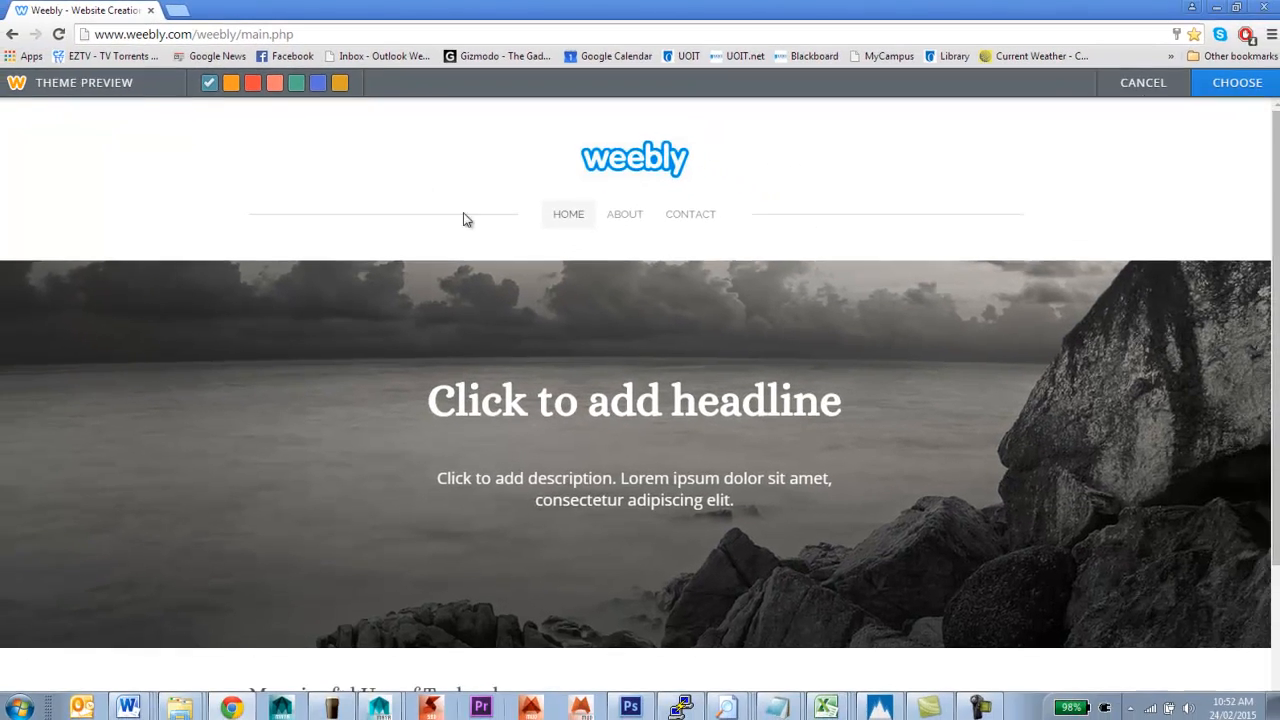
scroll(655, 316, "down", 2)
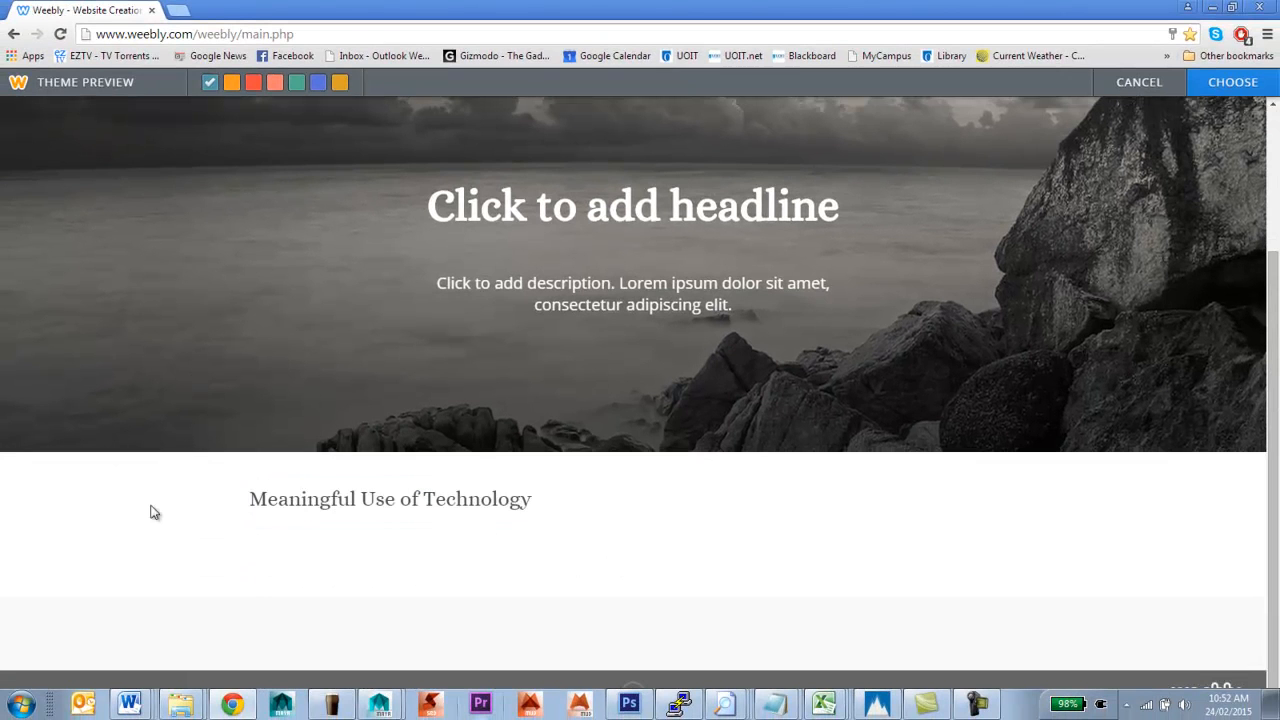
scroll(540, 531, "up", 2)
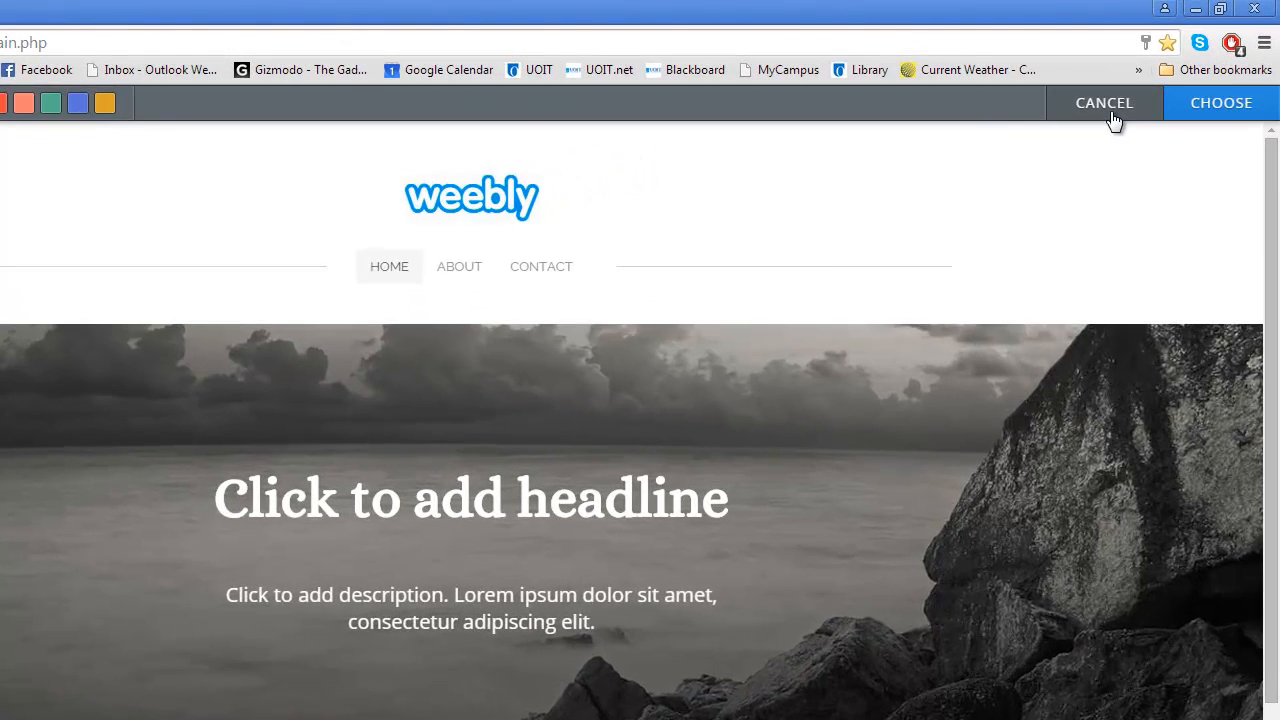
left_click(1146, 93)
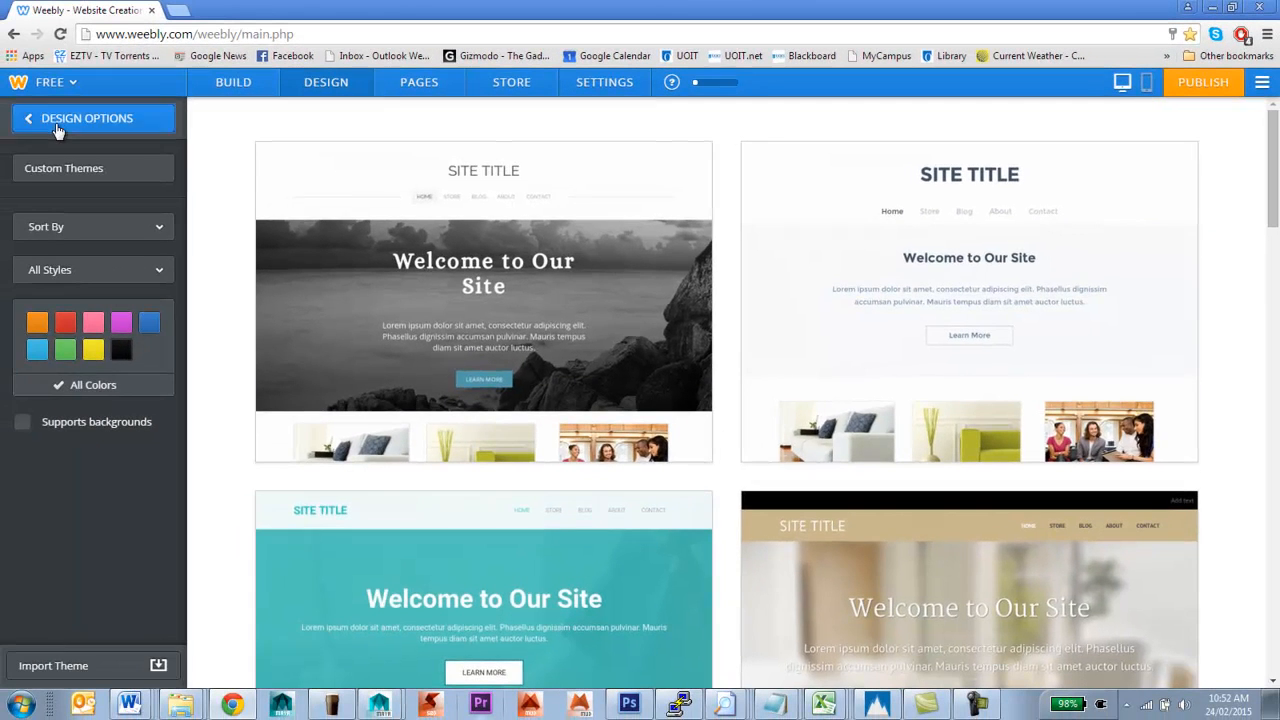
Return to Design Options and open Change Fonts for header, paragraph and caption text
left_click(57, 131)
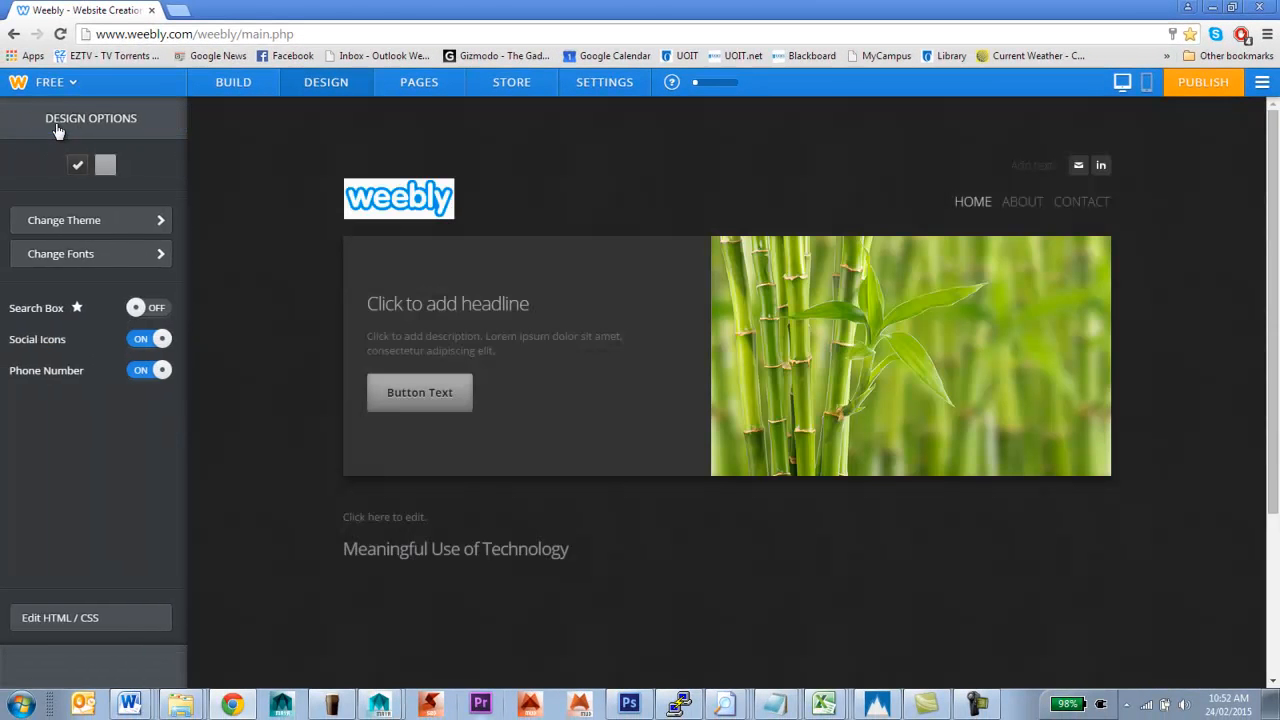
left_click(69, 259)
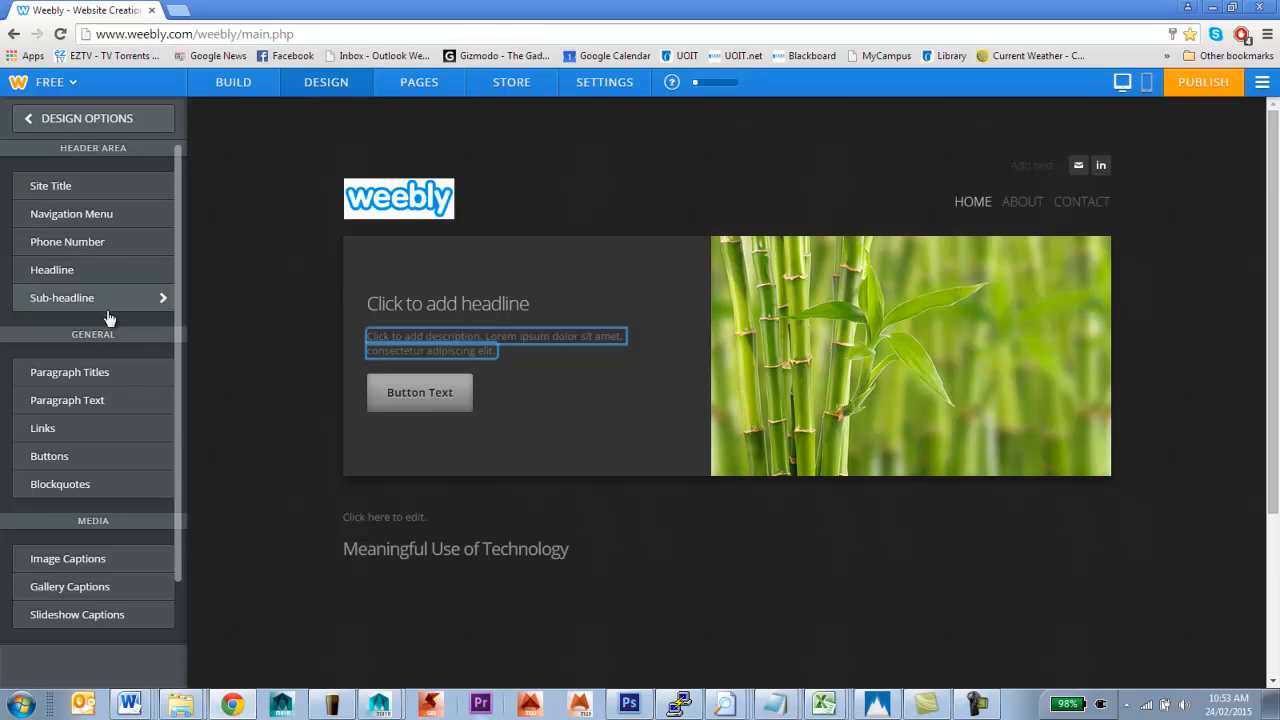
Switch the paragraph titles font to FLUX and raise its size by three steps
left_click(151, 380)
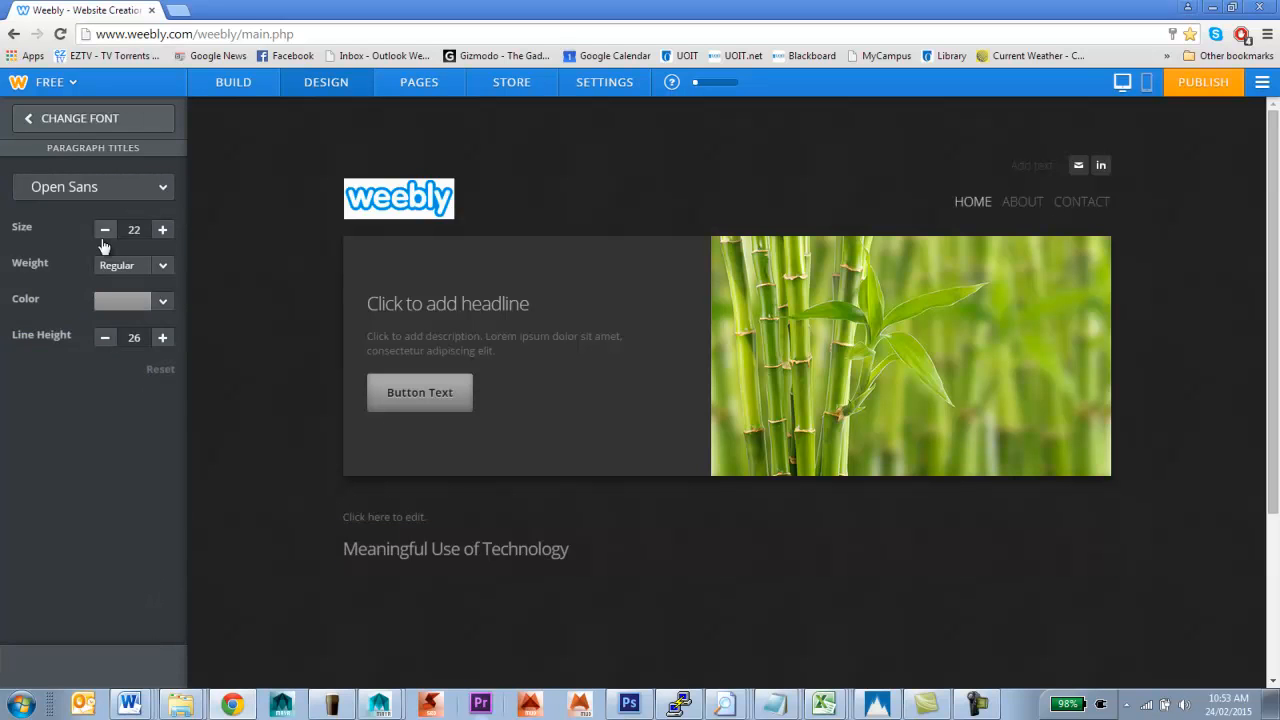
left_click(160, 194)
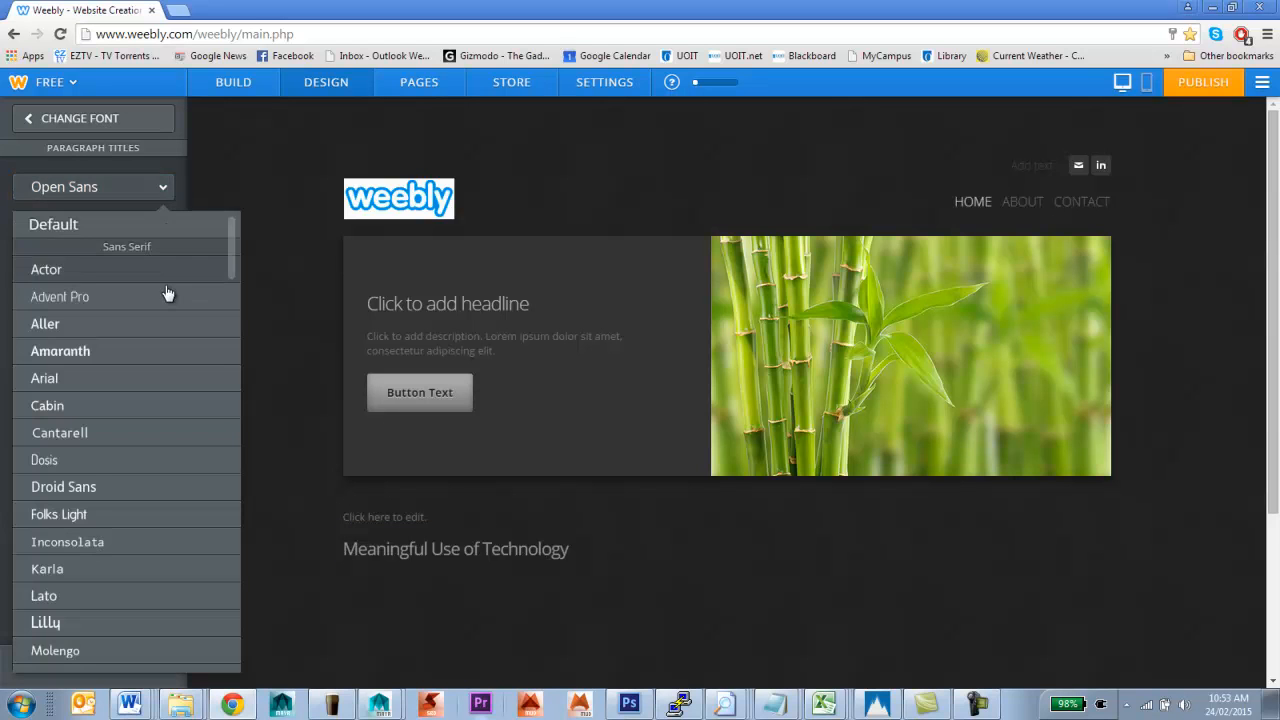
scroll(160, 311, "down", 6)
scroll(155, 326, "down", 10)
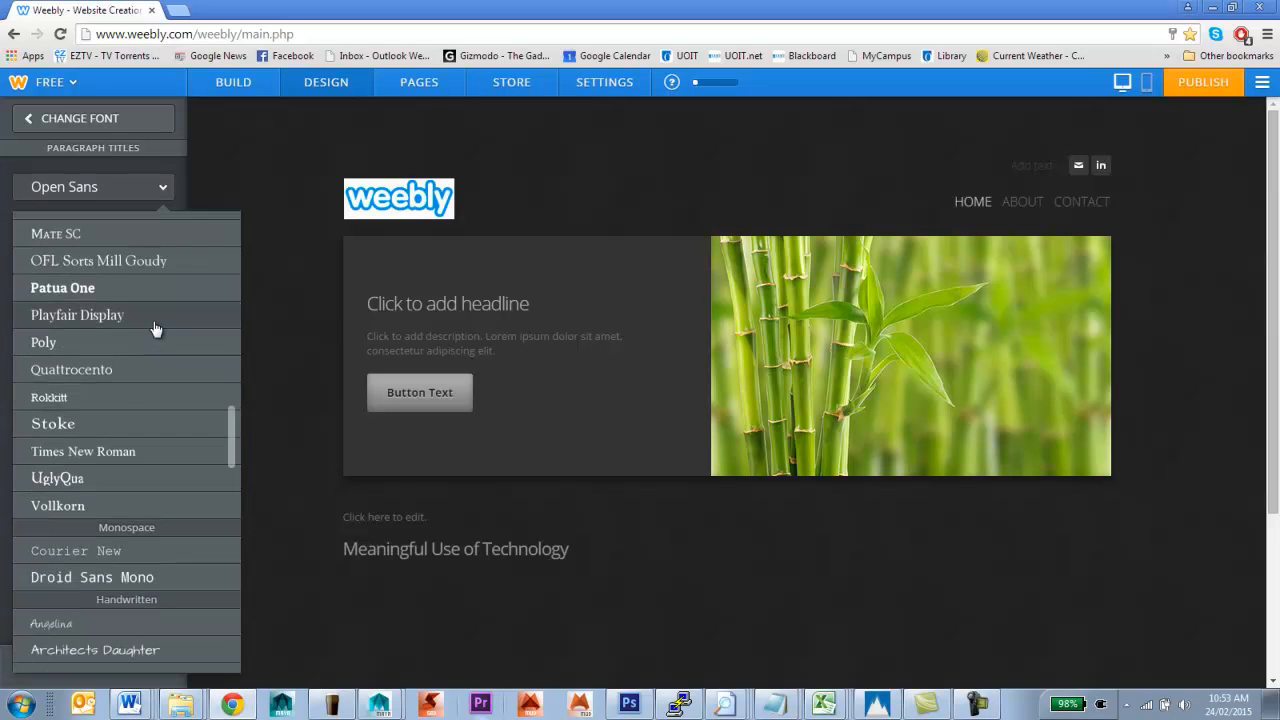
scroll(155, 328, "down", 5)
scroll(155, 330, "down", 4)
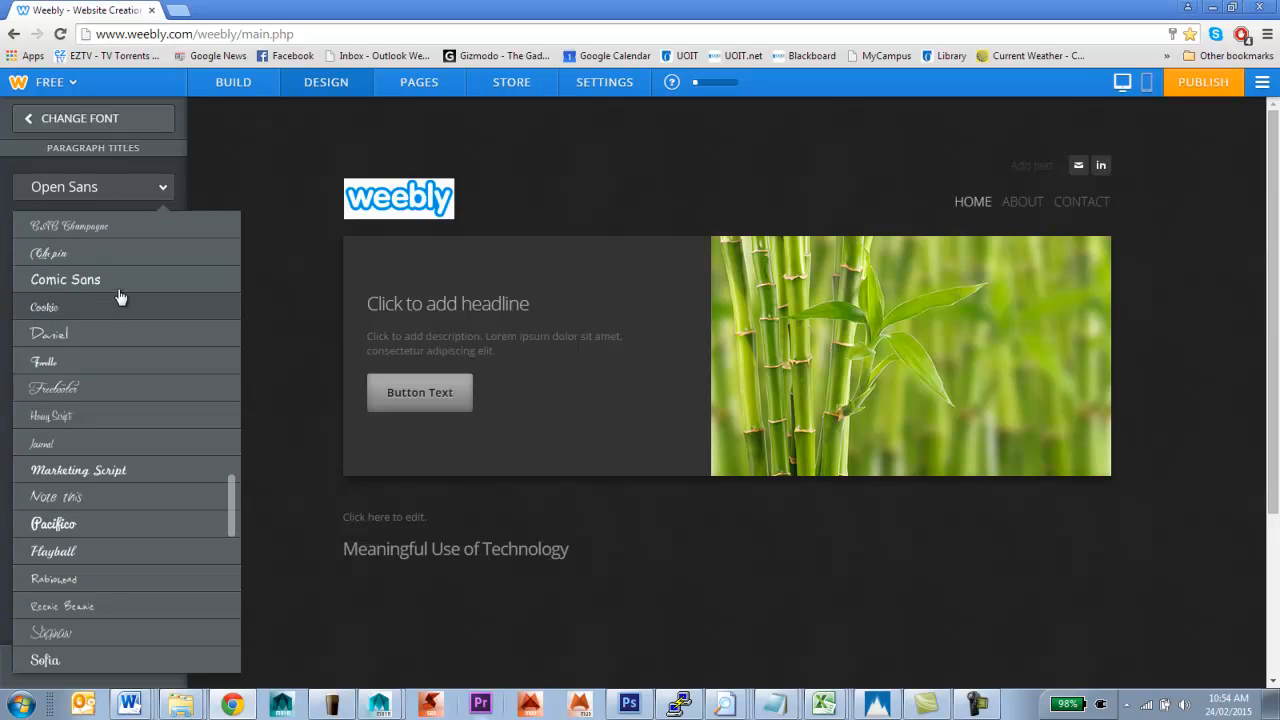
scroll(140, 293, "down", 4)
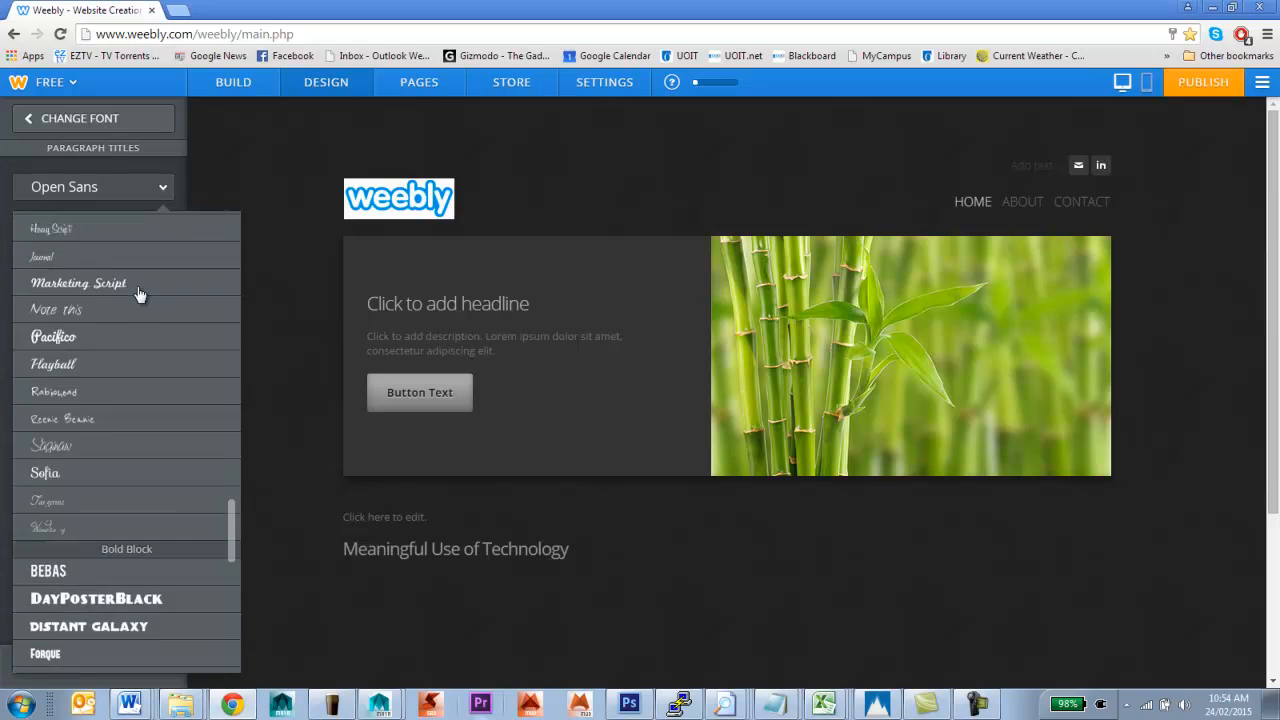
scroll(100, 420, "down", 8)
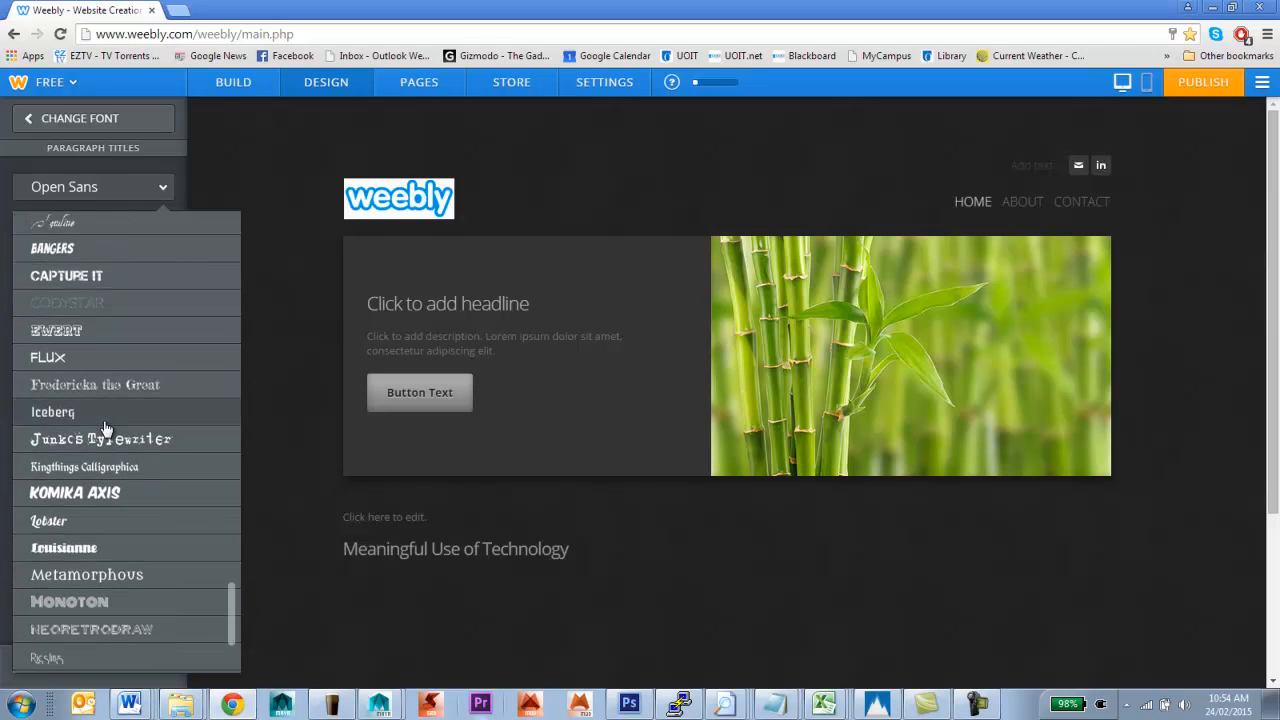
left_click(93, 358)
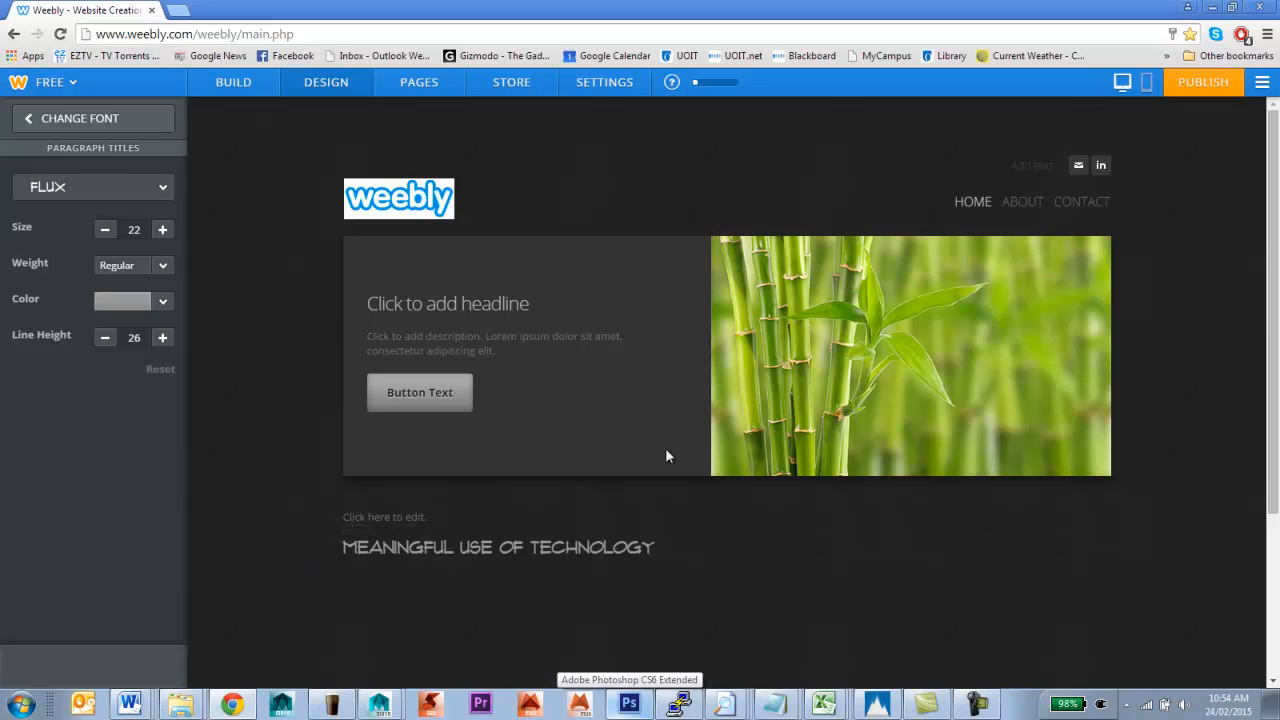
left_click(164, 230)
left_click(164, 230)
left_click(164, 230)
Set paragraph titles to size 26, Regular weight and line height 29, then edit the title
left_click(164, 230)
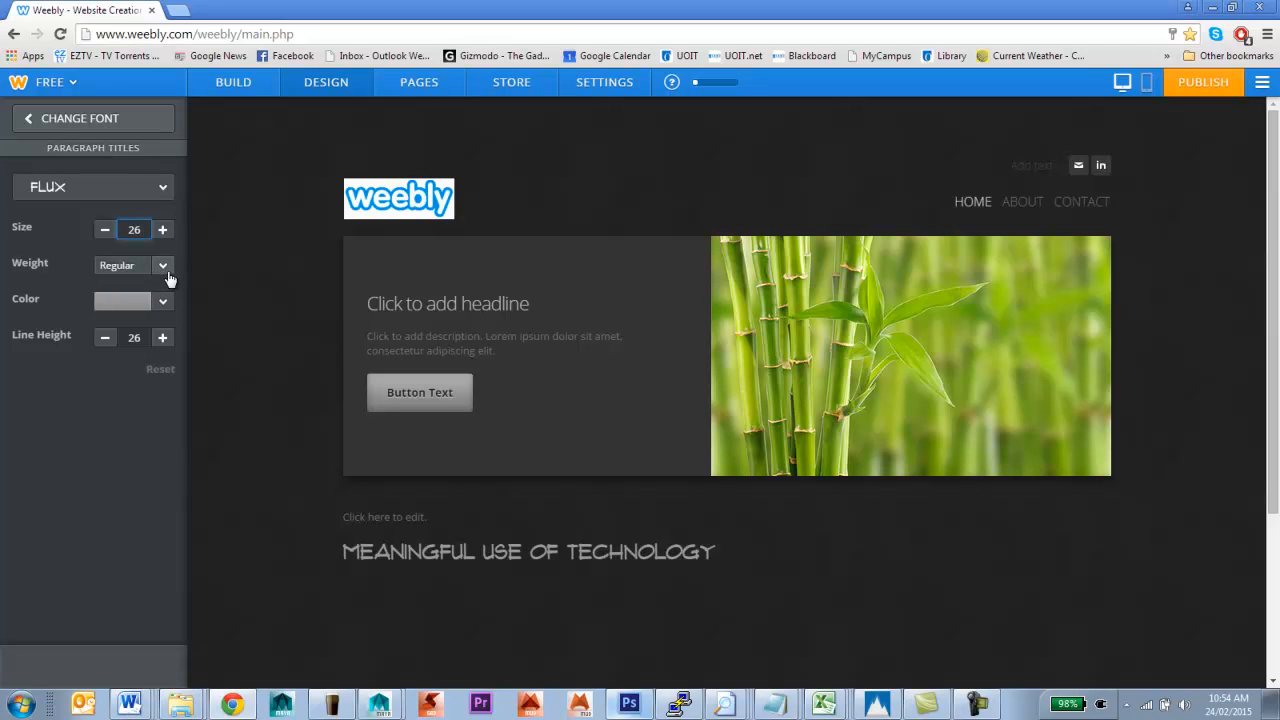
left_click(166, 268)
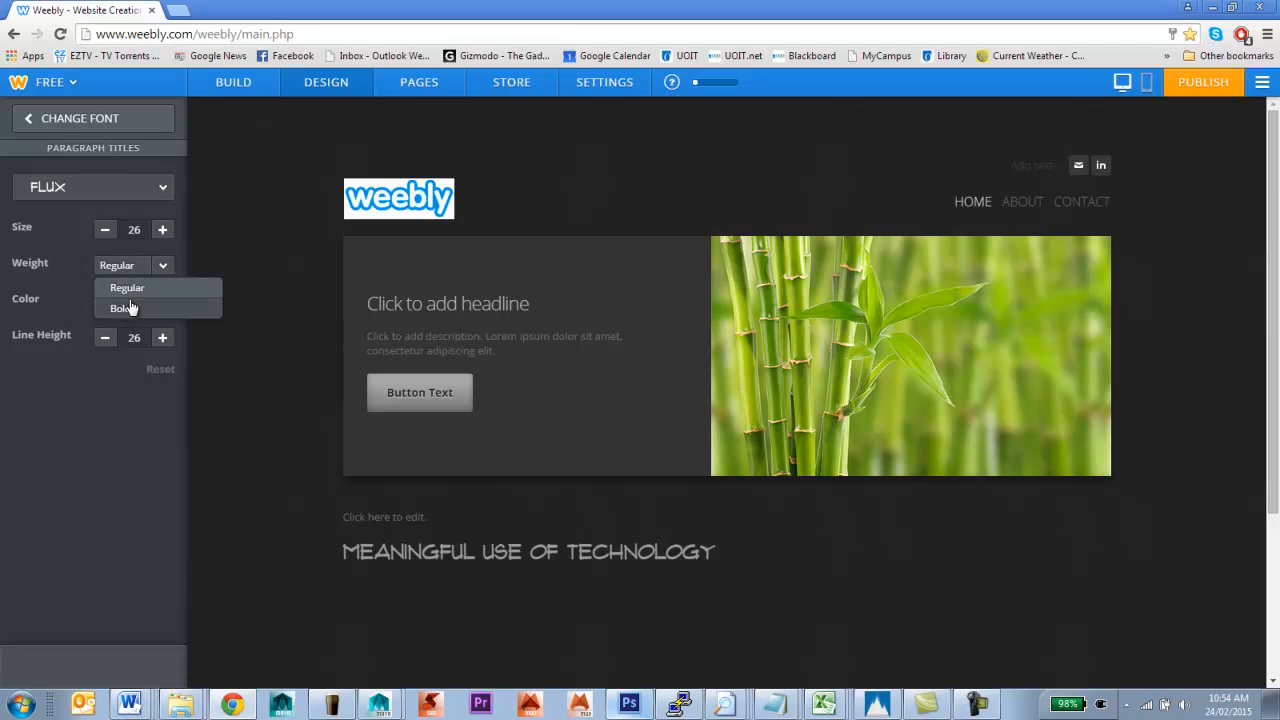
left_click(60, 297)
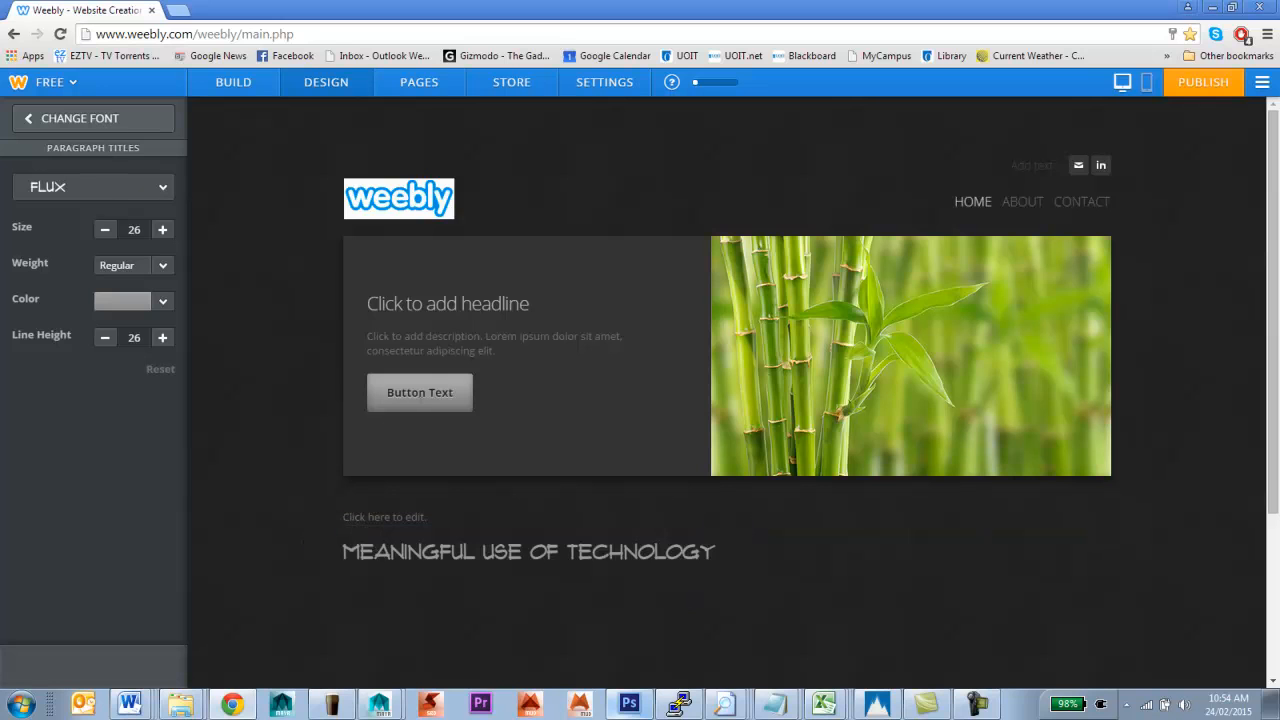
left_click(160, 339)
left_click(160, 339)
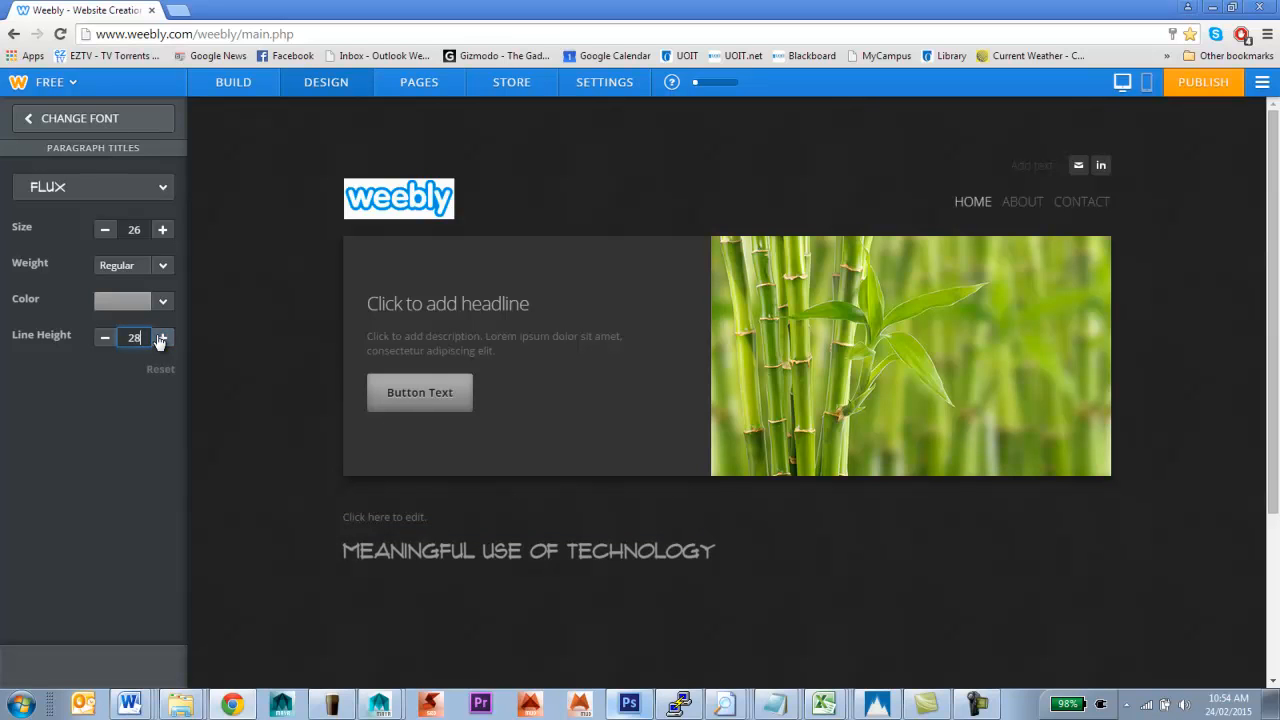
left_click(161, 341)
left_click(760, 580)
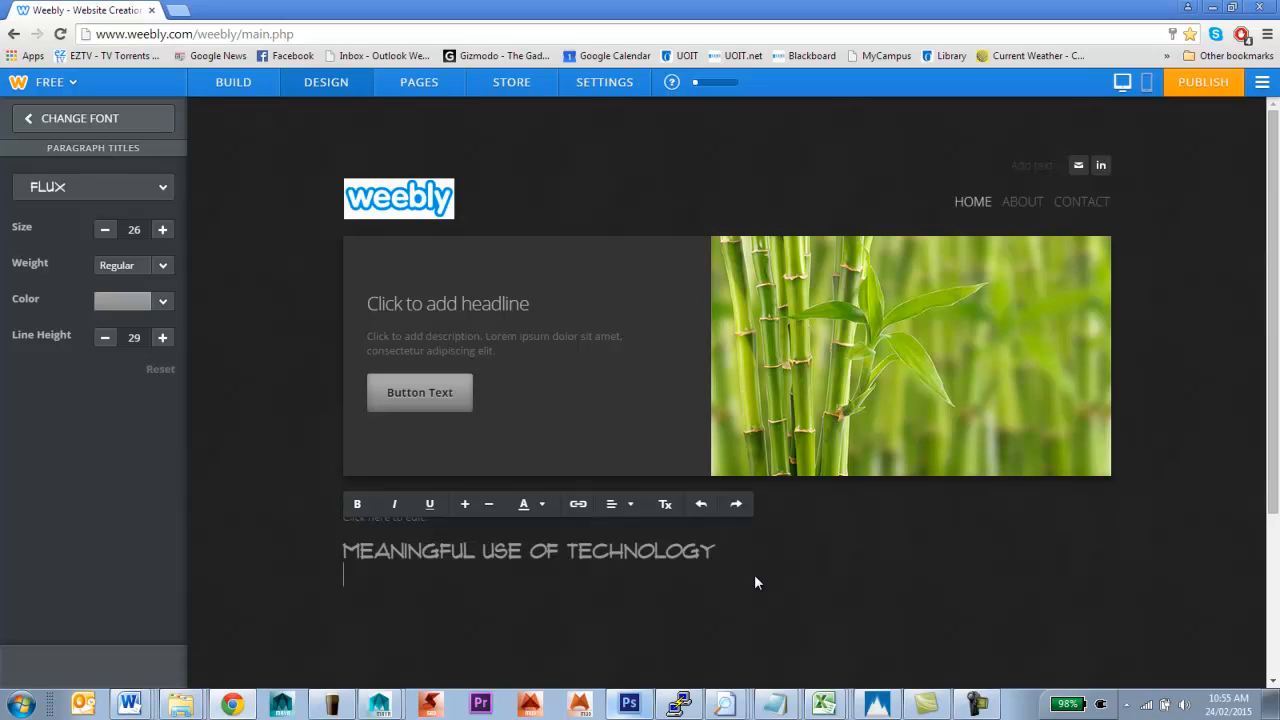
Add the line 'THIS IS MORE TEXT', raise title line height to 33, and select MEANINGFUL
key("Return")
type("THIS IS MORE TEXT")
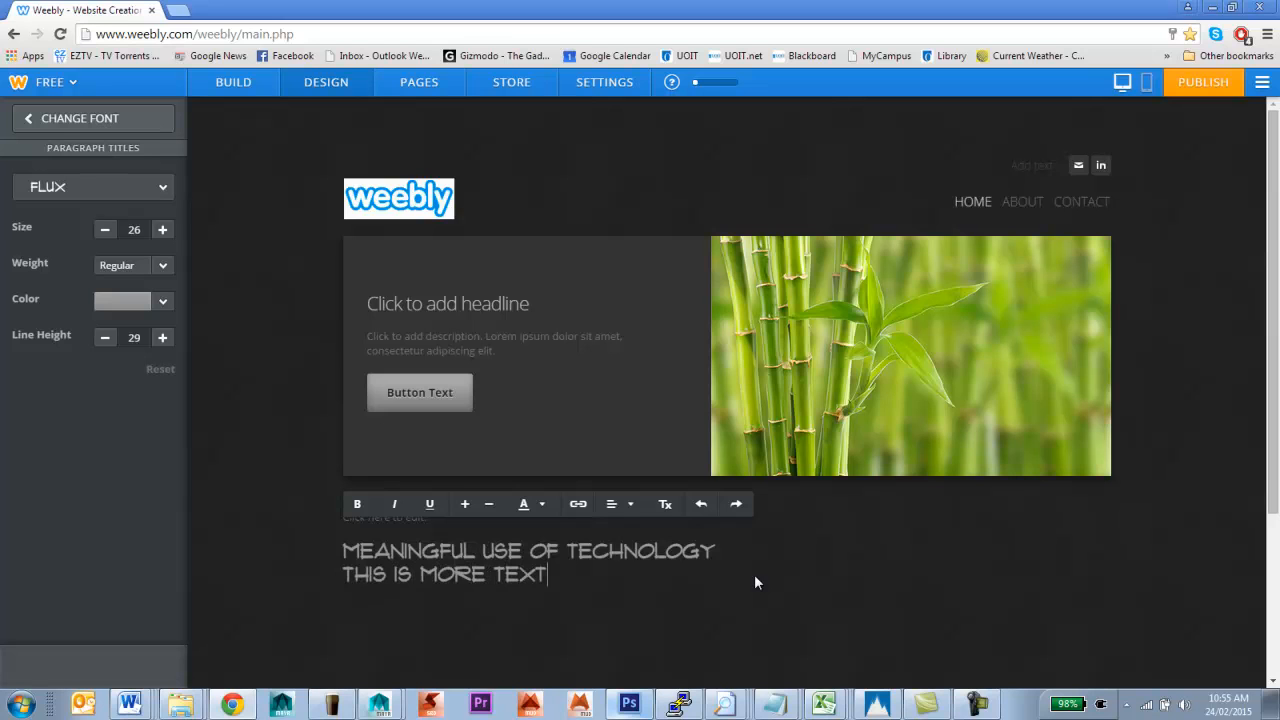
left_click(161, 339)
left_click(161, 339)
left_click(161, 339)
left_click(161, 339)
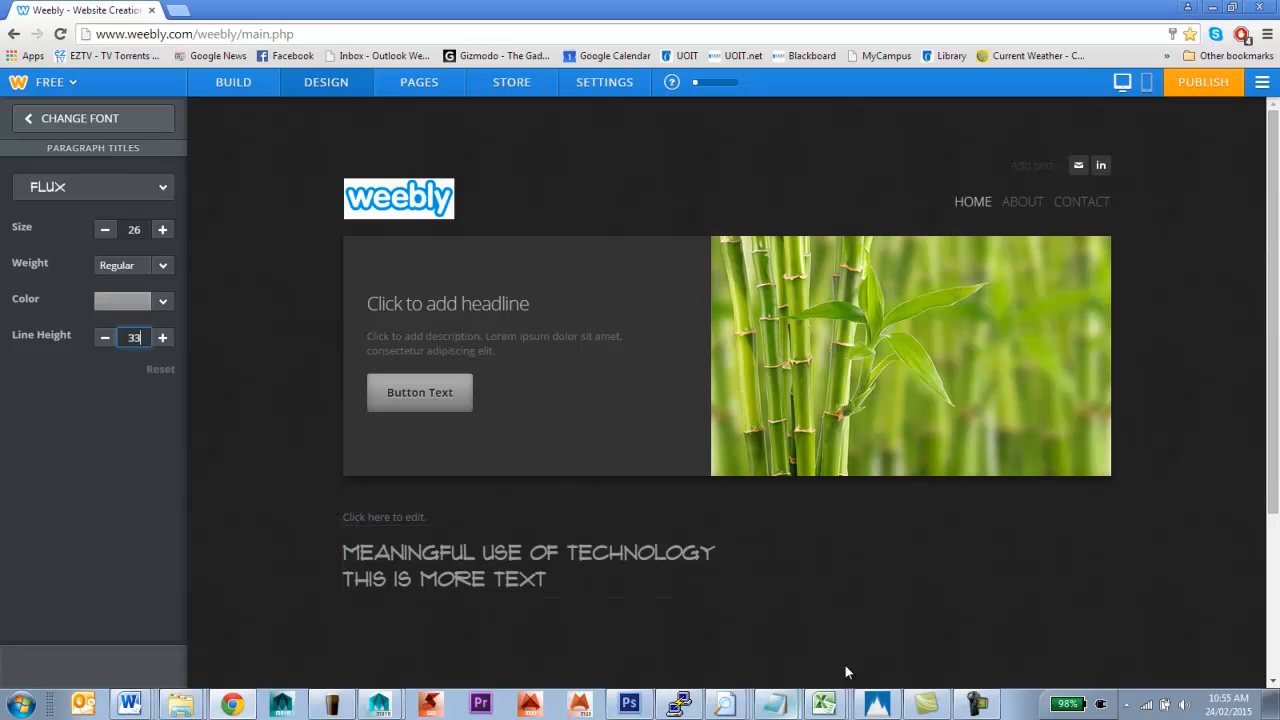
left_click(640, 586)
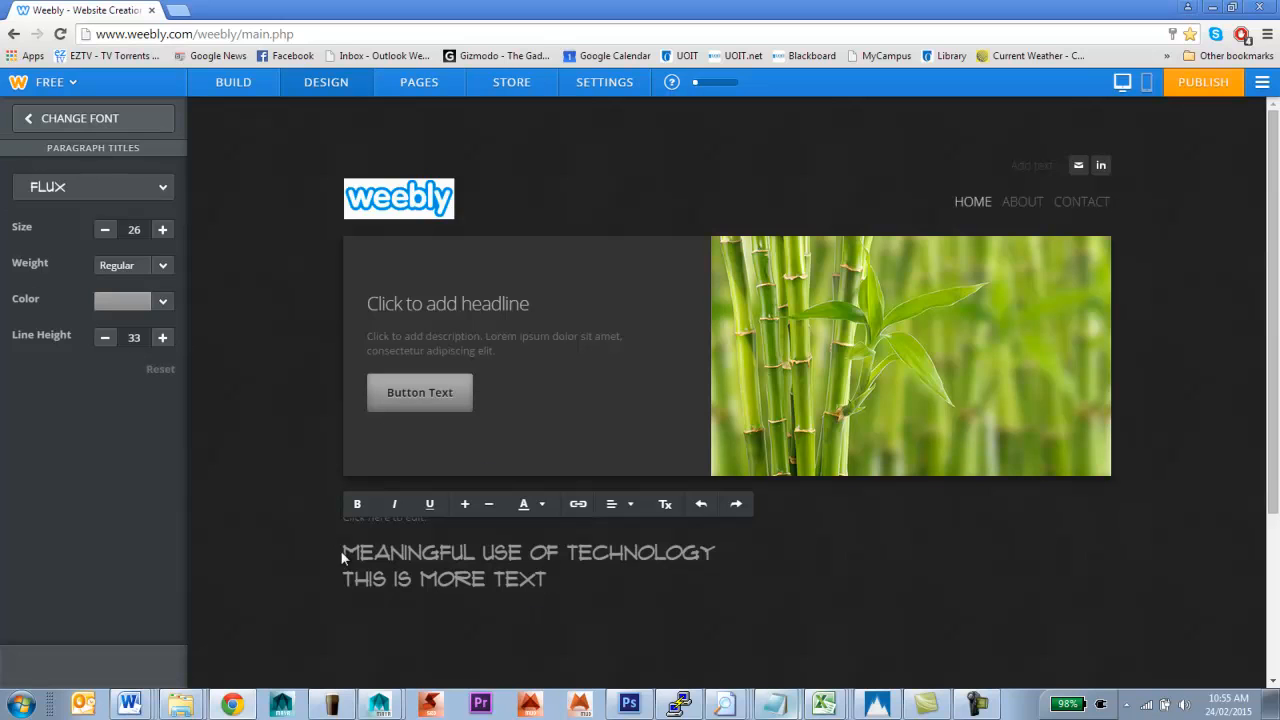
left_click_drag(342, 552, 476, 557)
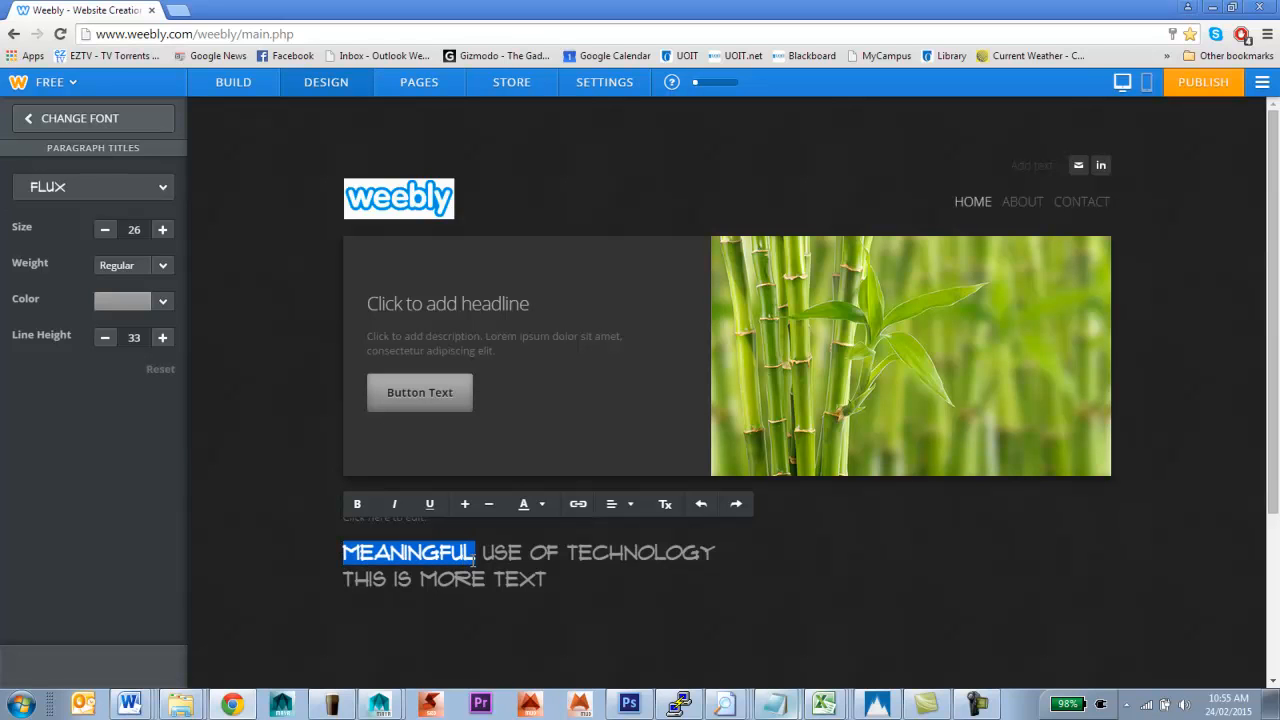
Make MEANINGFUL italic and underlined, and enlarge it by one font-size step
left_click(402, 507)
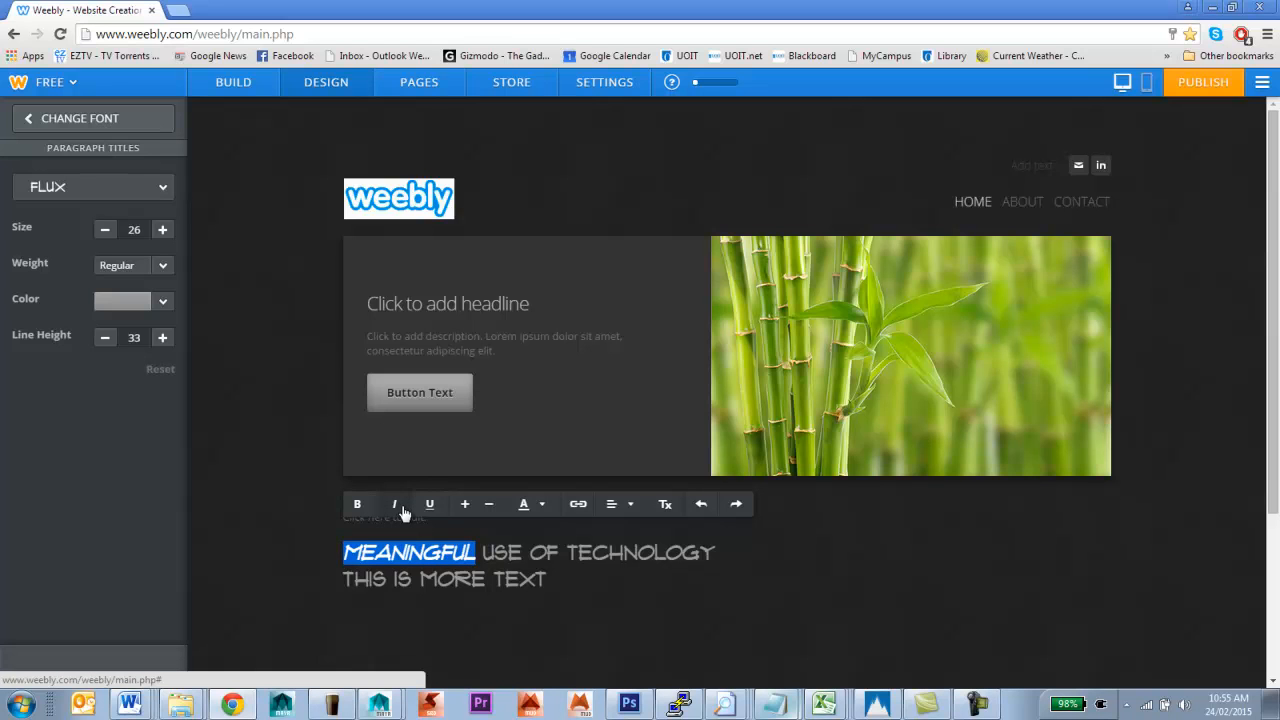
left_click(420, 512)
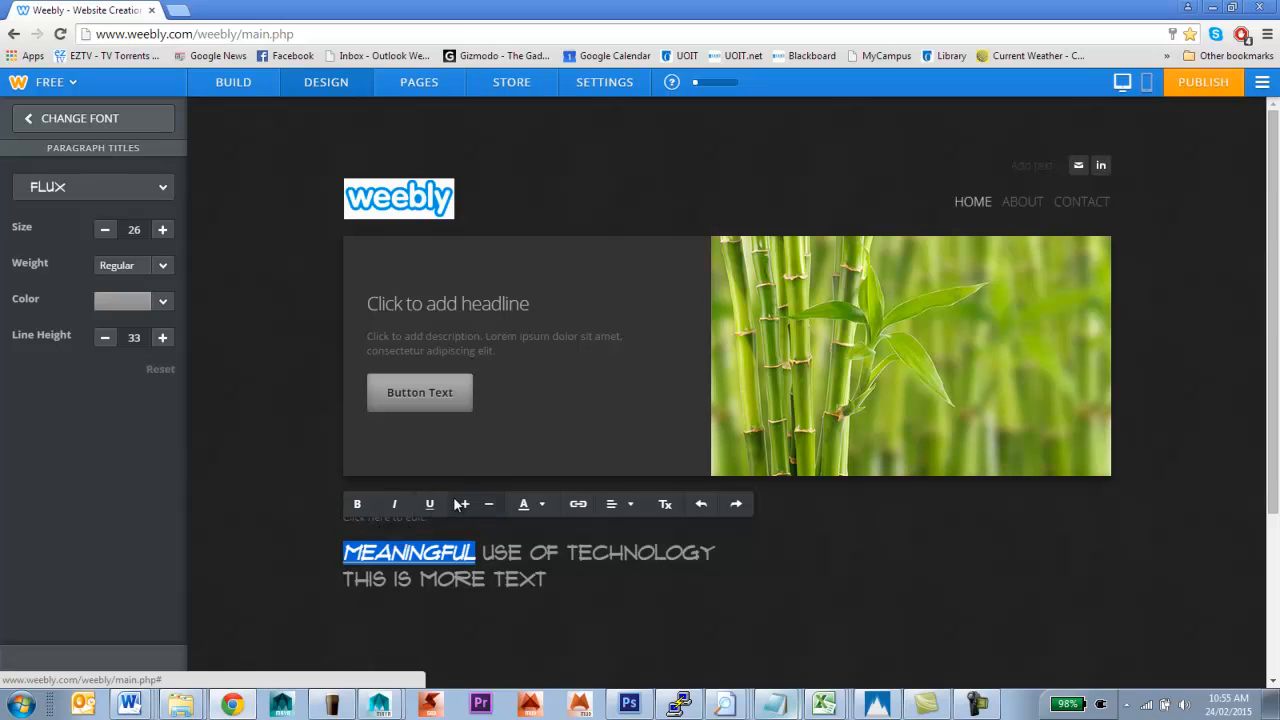
left_click(464, 504)
left_click(464, 504)
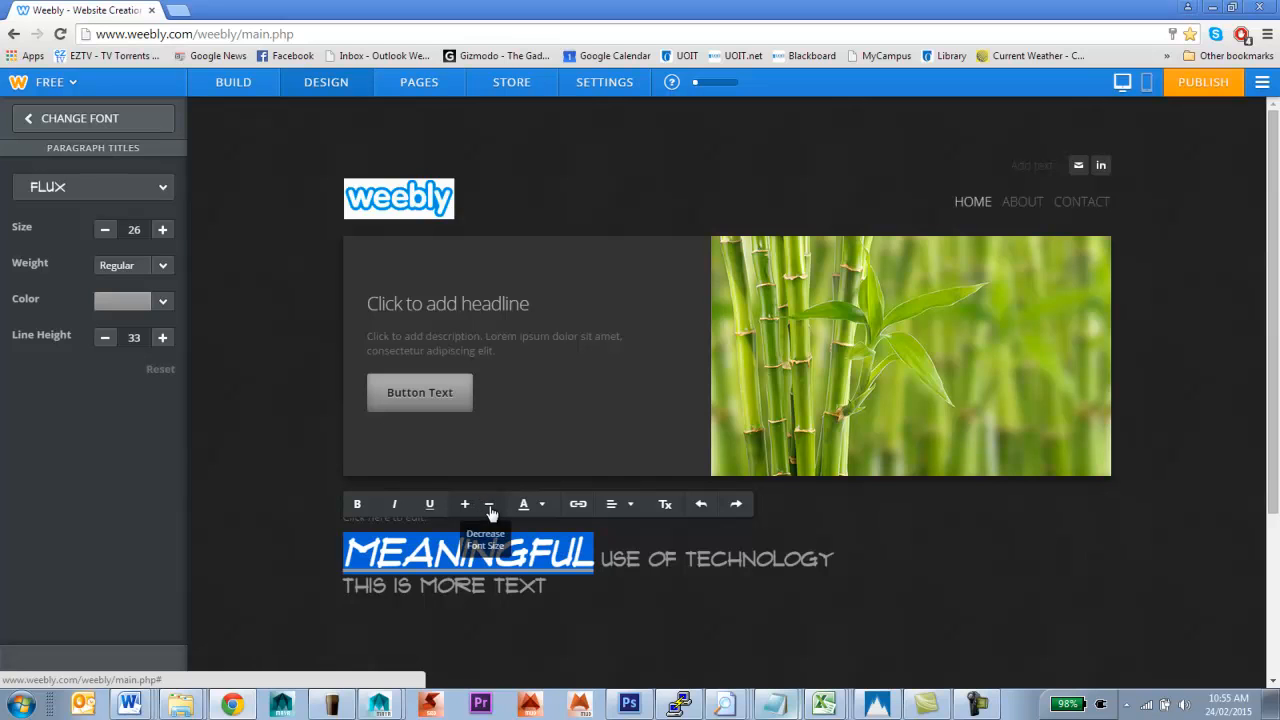
left_click(489, 506)
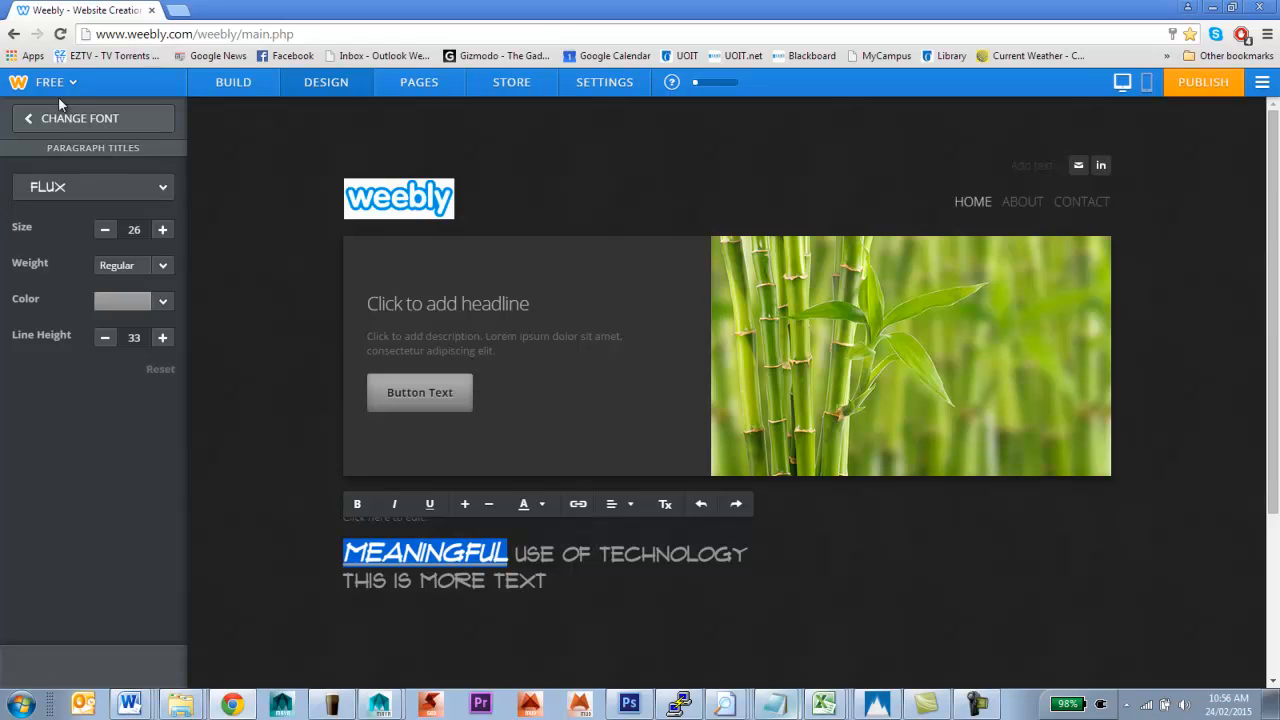
Shrink MEANINGFUL back down a size and try a red text colour on it
left_click(492, 508)
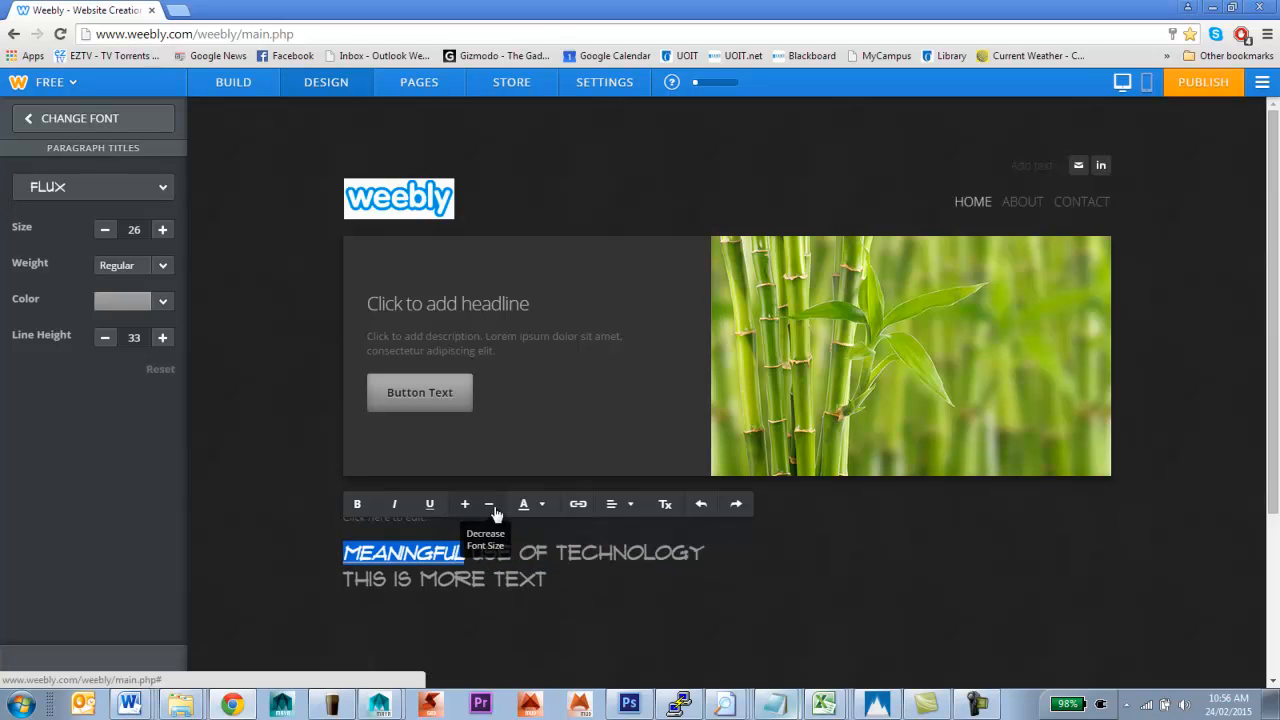
left_click(546, 510)
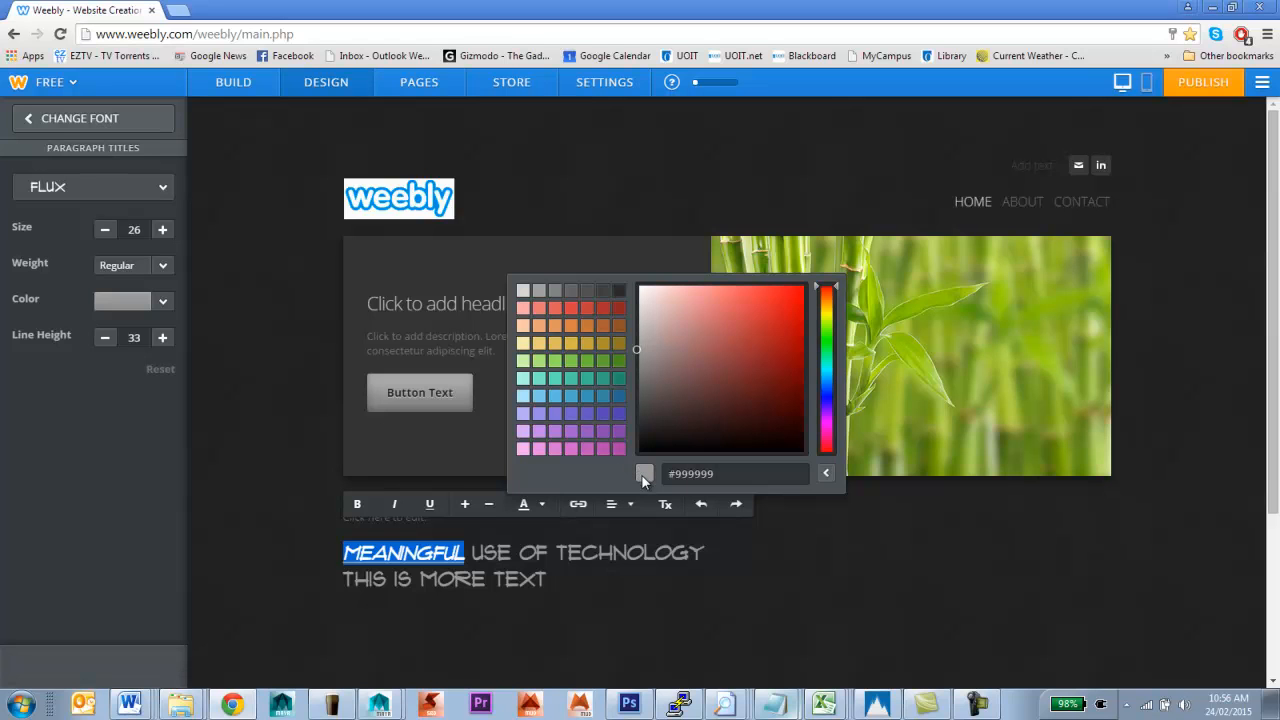
left_click(689, 365)
left_click(736, 377)
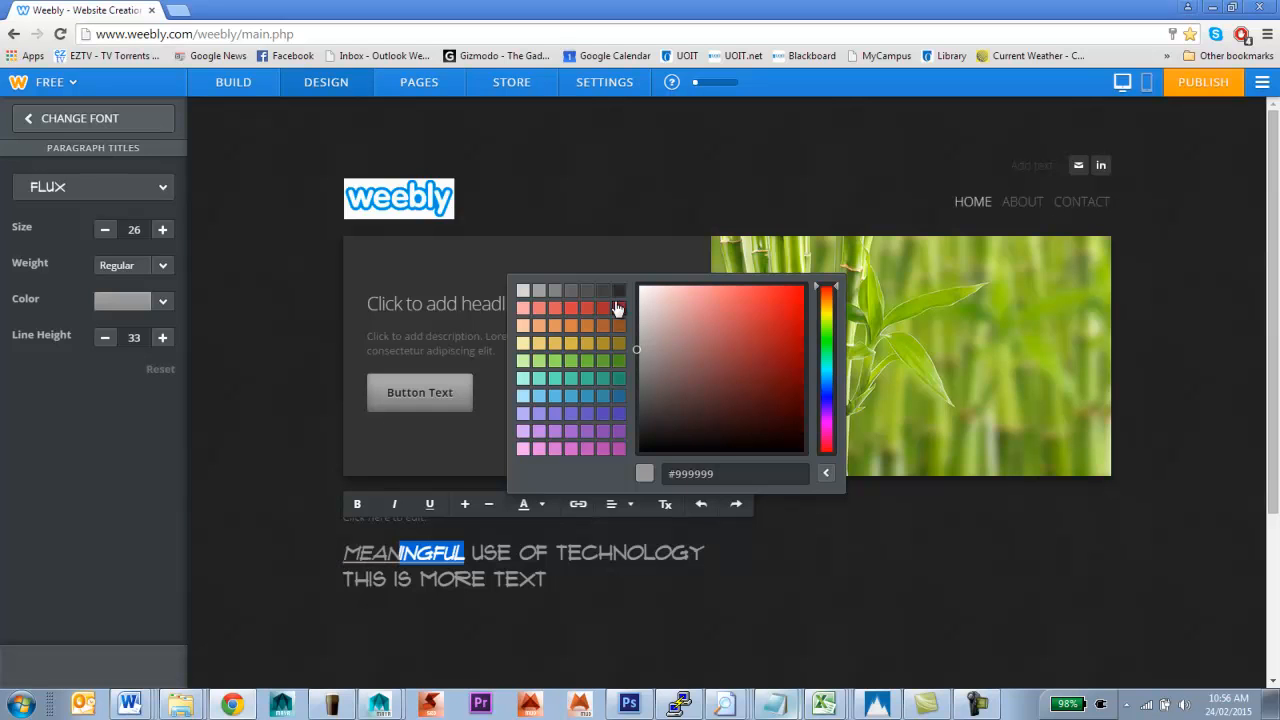
left_click(741, 369)
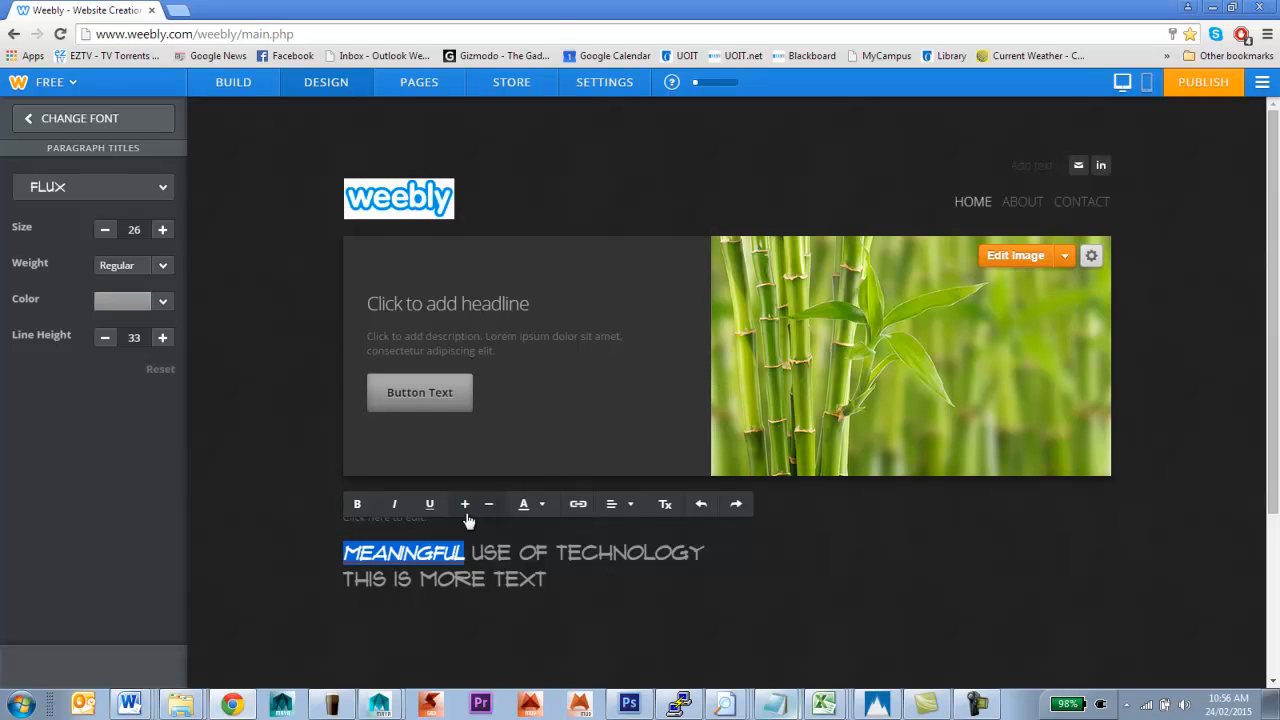
left_click(486, 560)
Reselect MEANINGFUL and colour it green using the custom colour mixer
left_click_drag(345, 550, 464, 556)
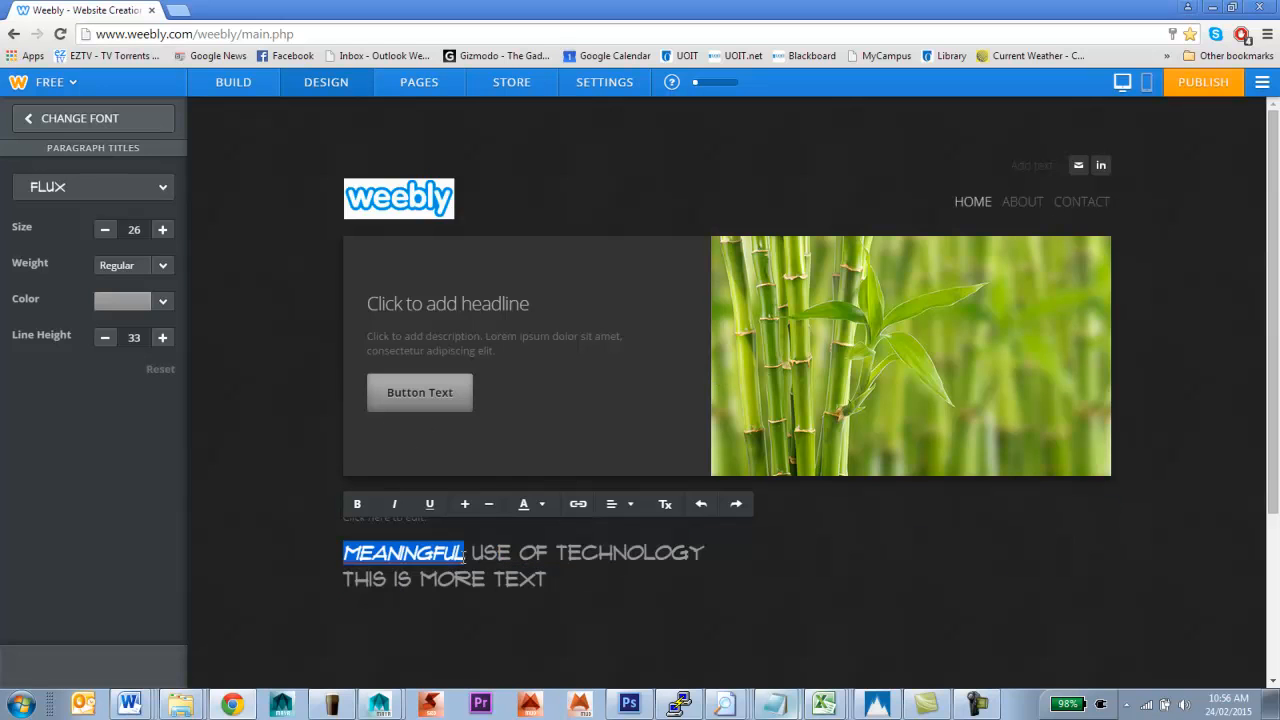
left_click(539, 507)
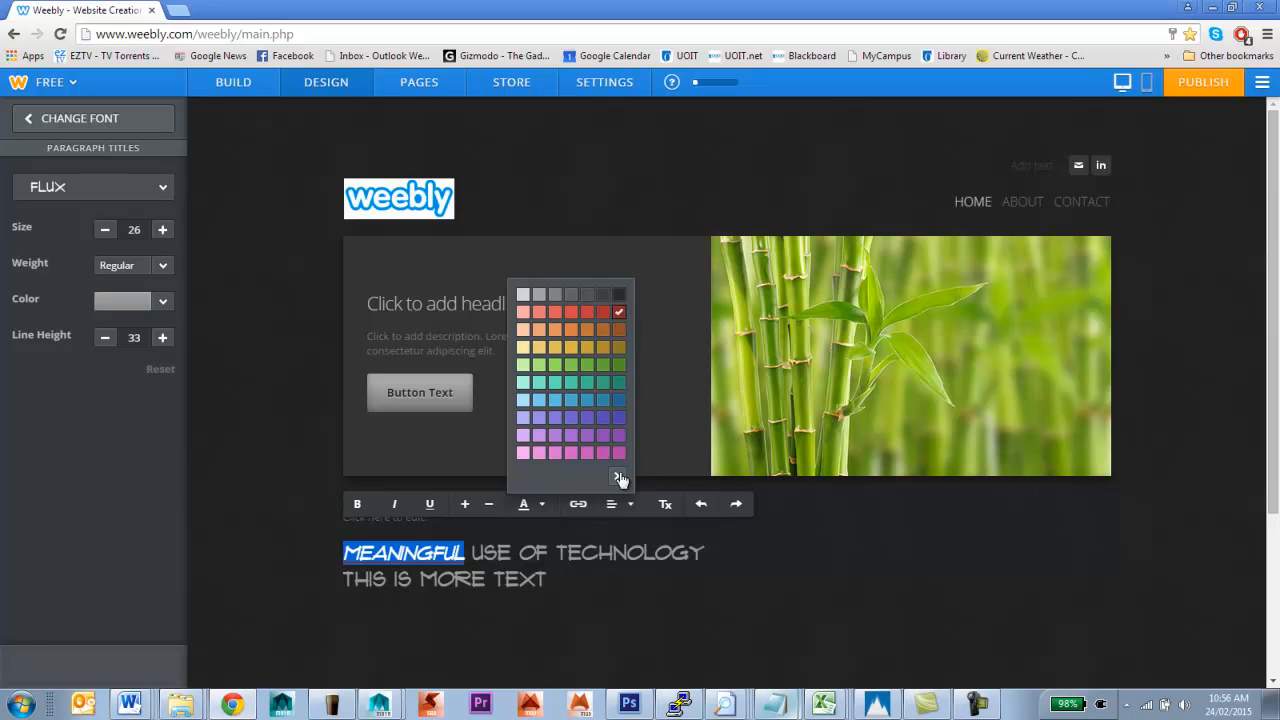
left_click(616, 476)
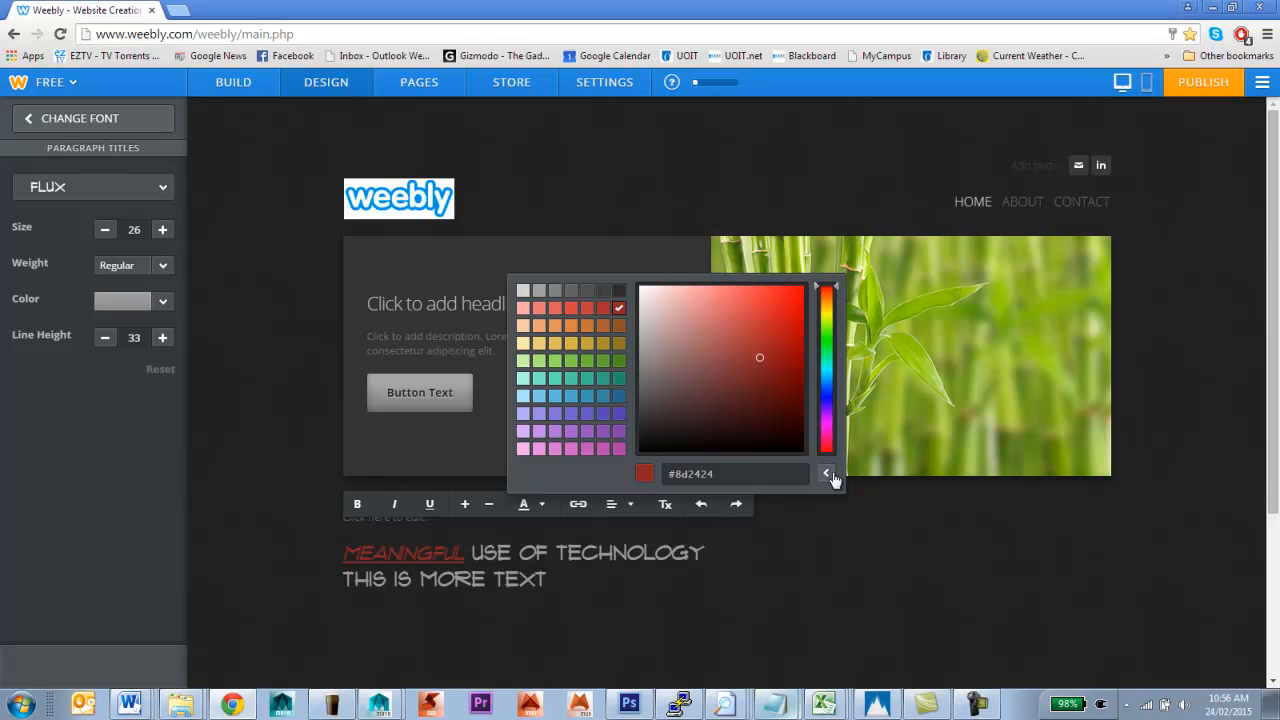
left_click(621, 366)
left_click(549, 553)
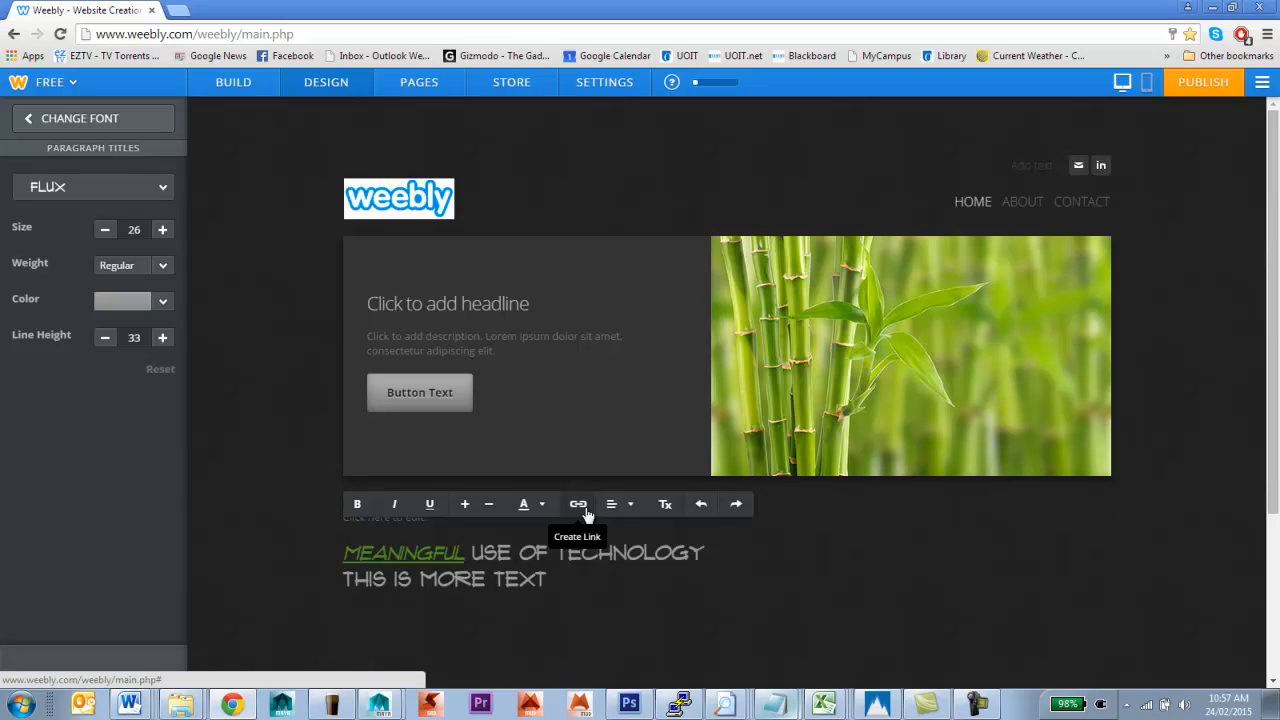
left_click_drag(344, 553, 466, 563)
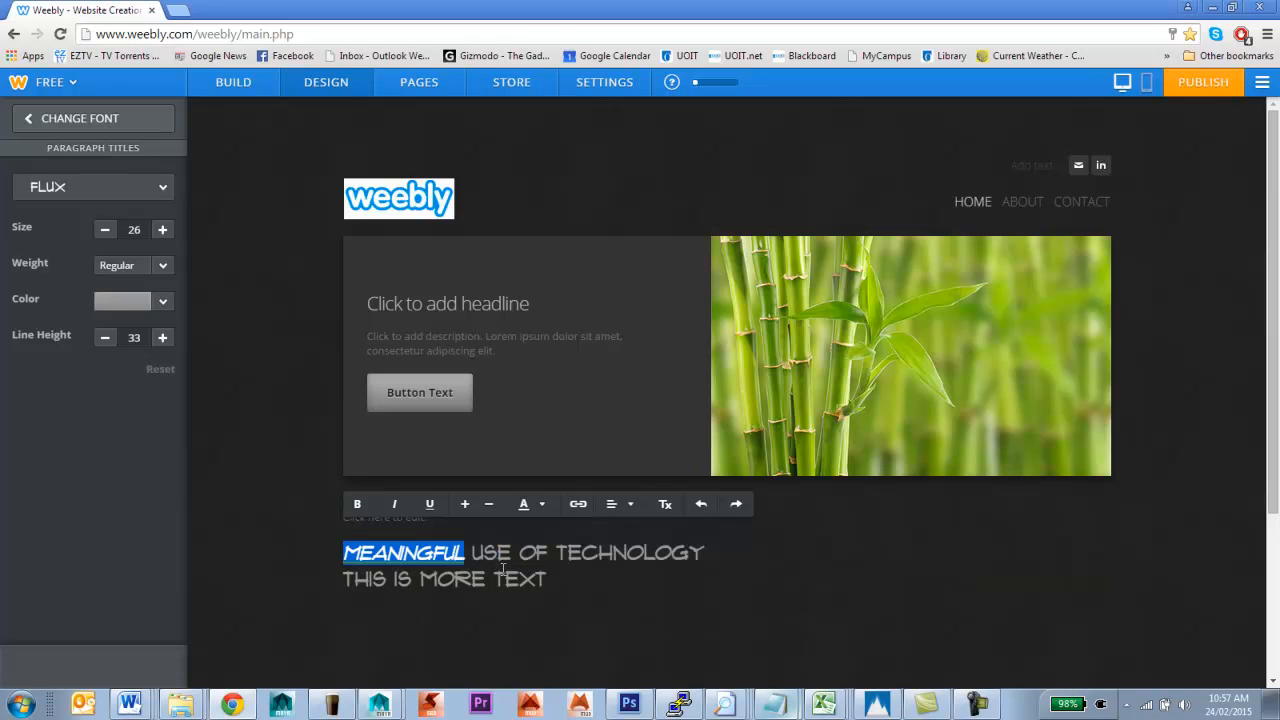
left_click(578, 510)
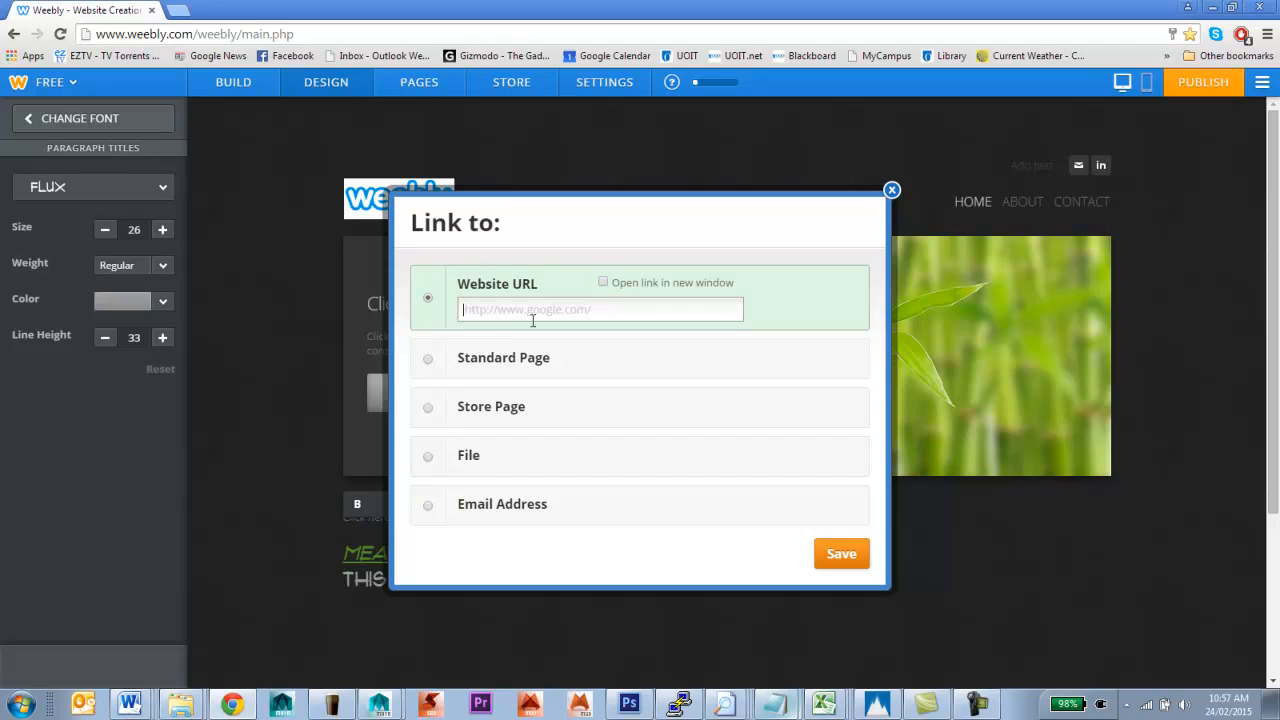
left_click(598, 314)
type("www.google.ca")
left_click(658, 284)
left_click(831, 563)
left_click(555, 580)
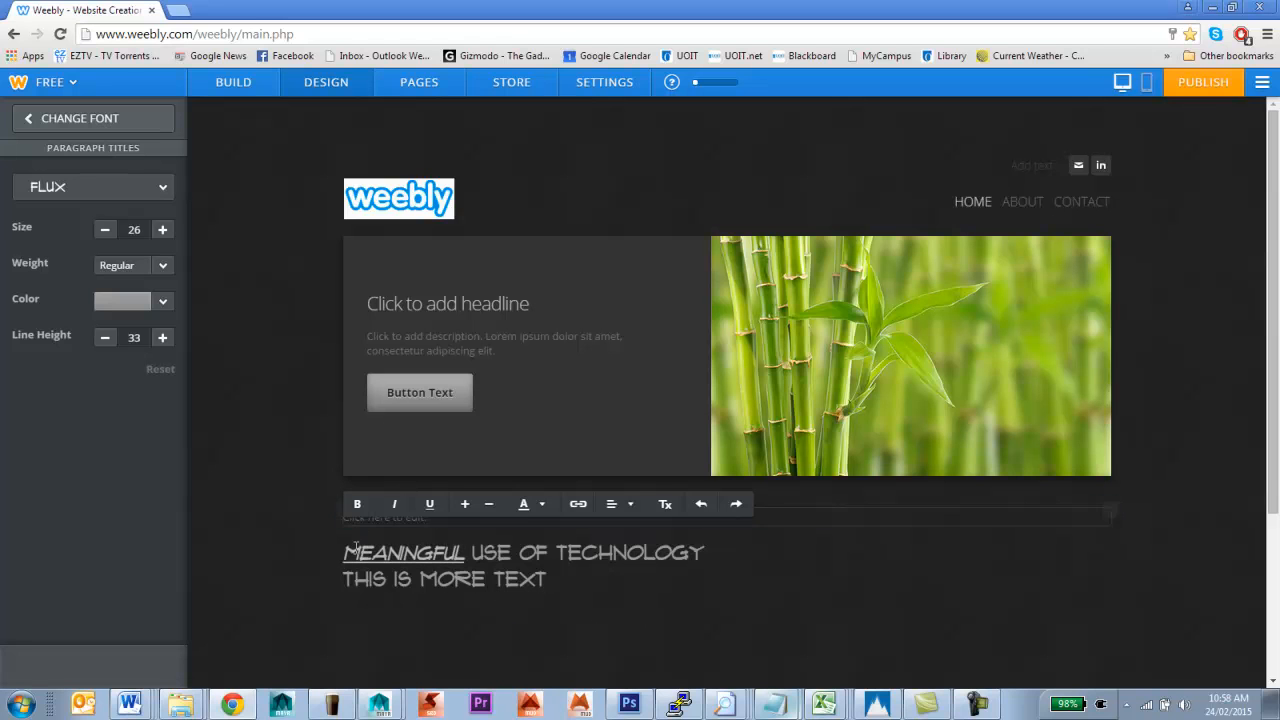
left_click_drag(344, 552, 567, 597)
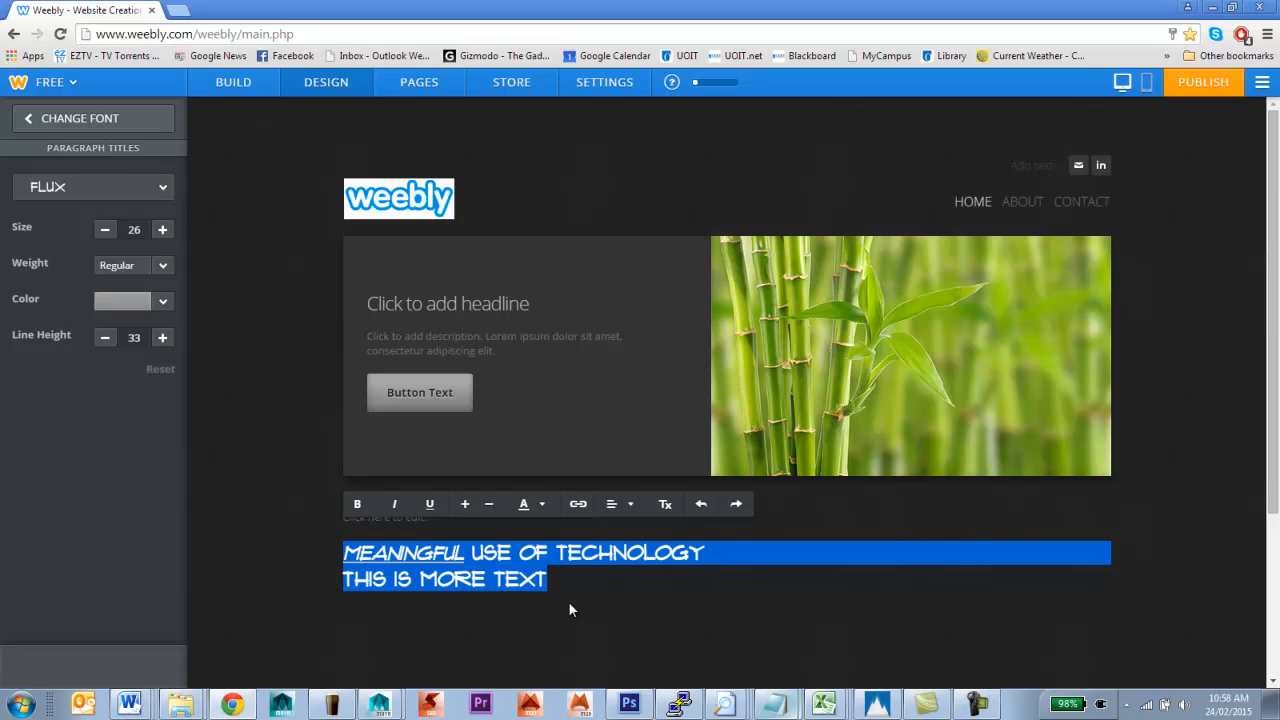
mouse_move(620, 512)
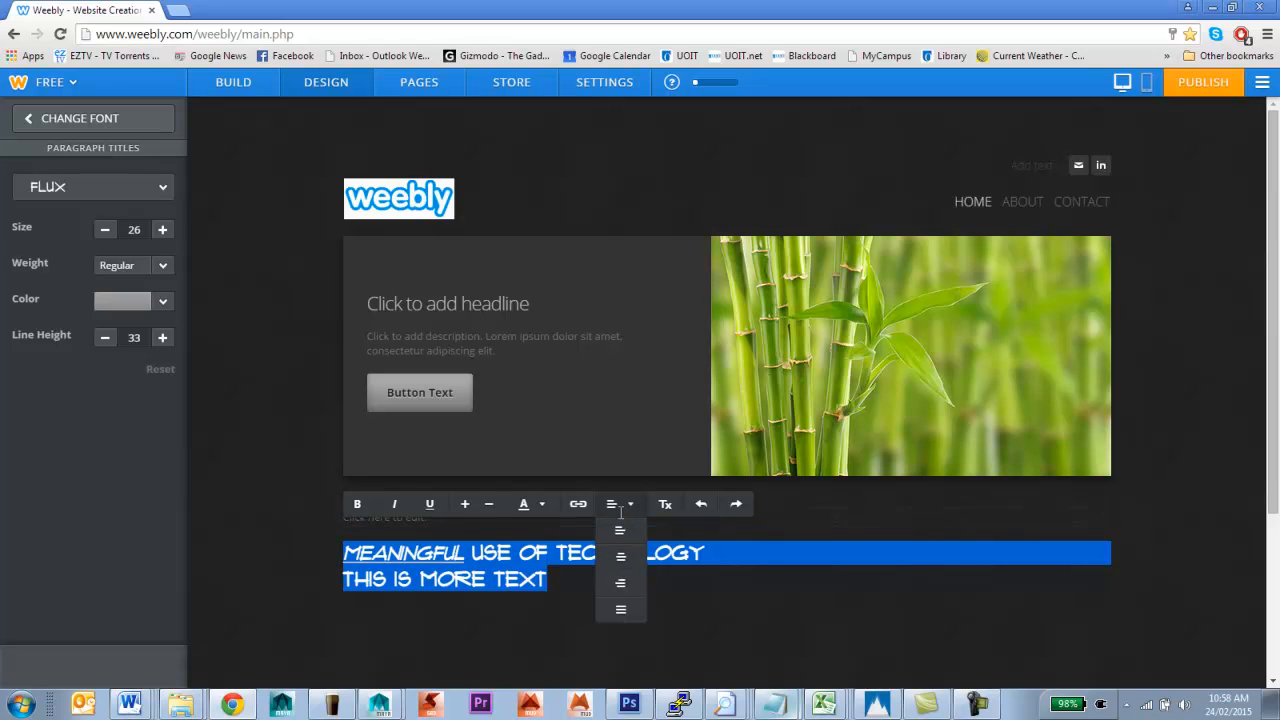
left_click(621, 563)
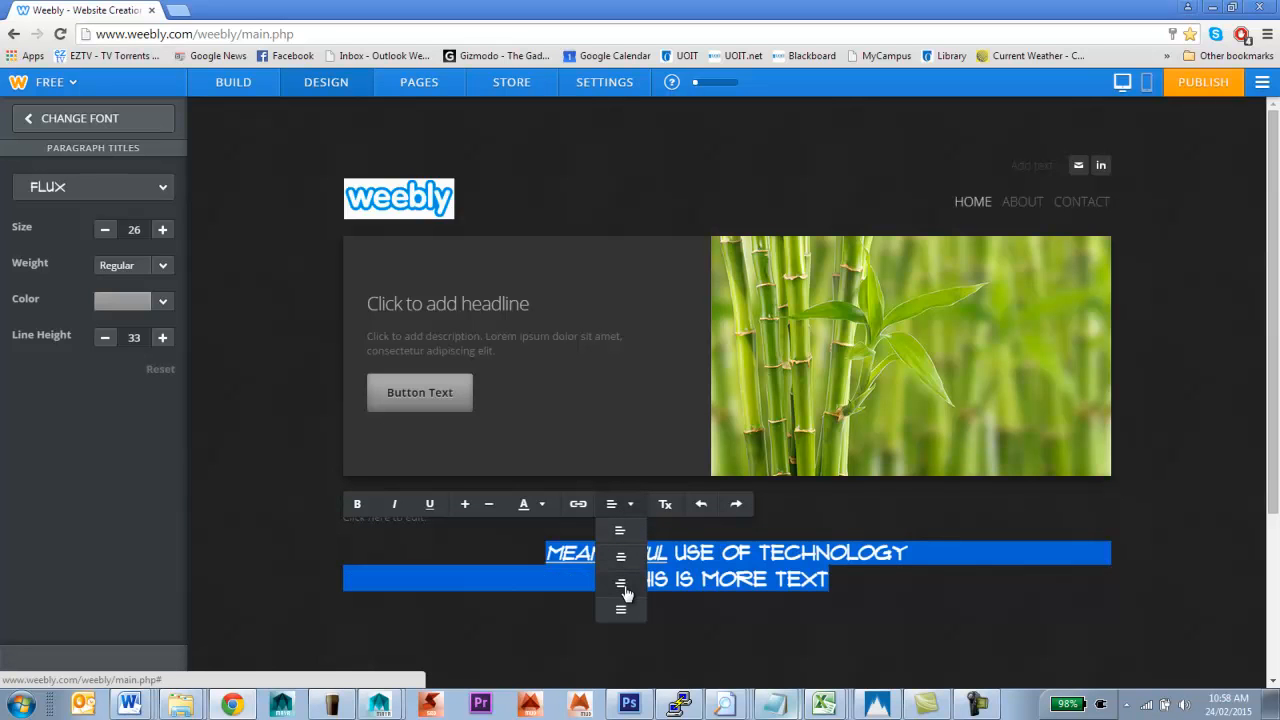
left_click(621, 585)
left_click(622, 610)
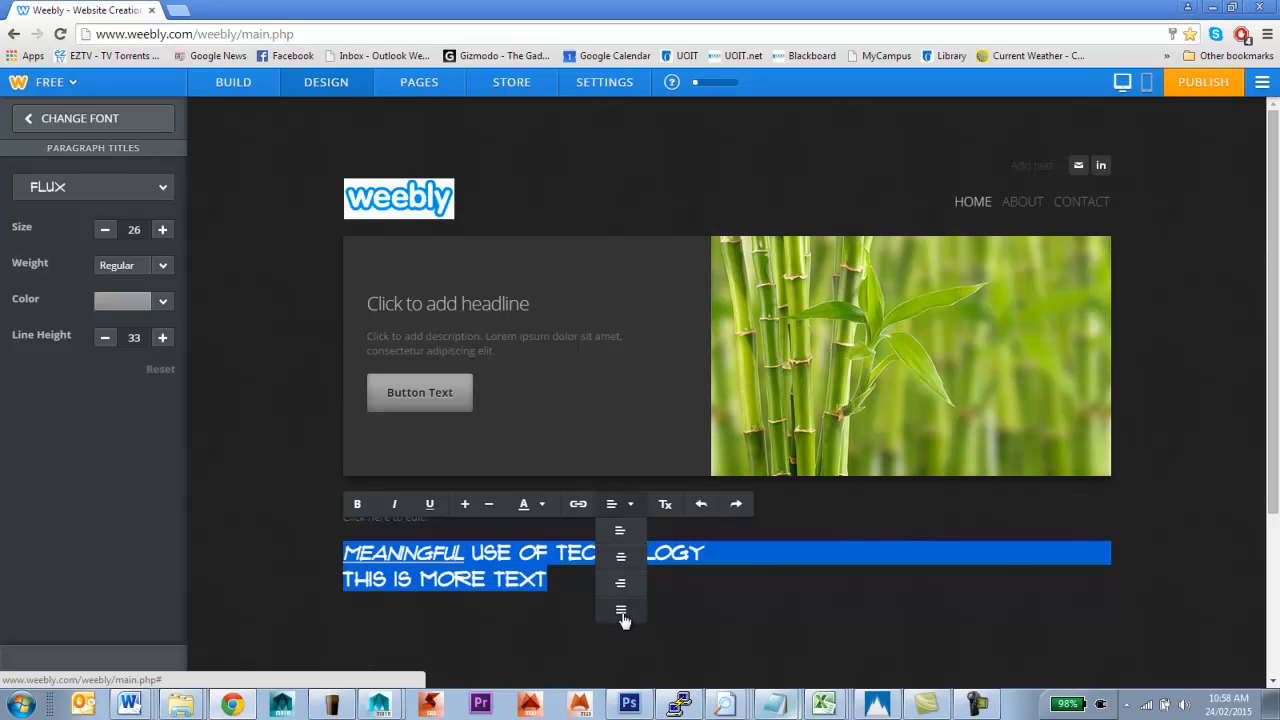
Join the two lines, append '. THIS IS EVEN MORE TEXT', and remove formatting from the paragraph
left_click(711, 556)
key("Delete")
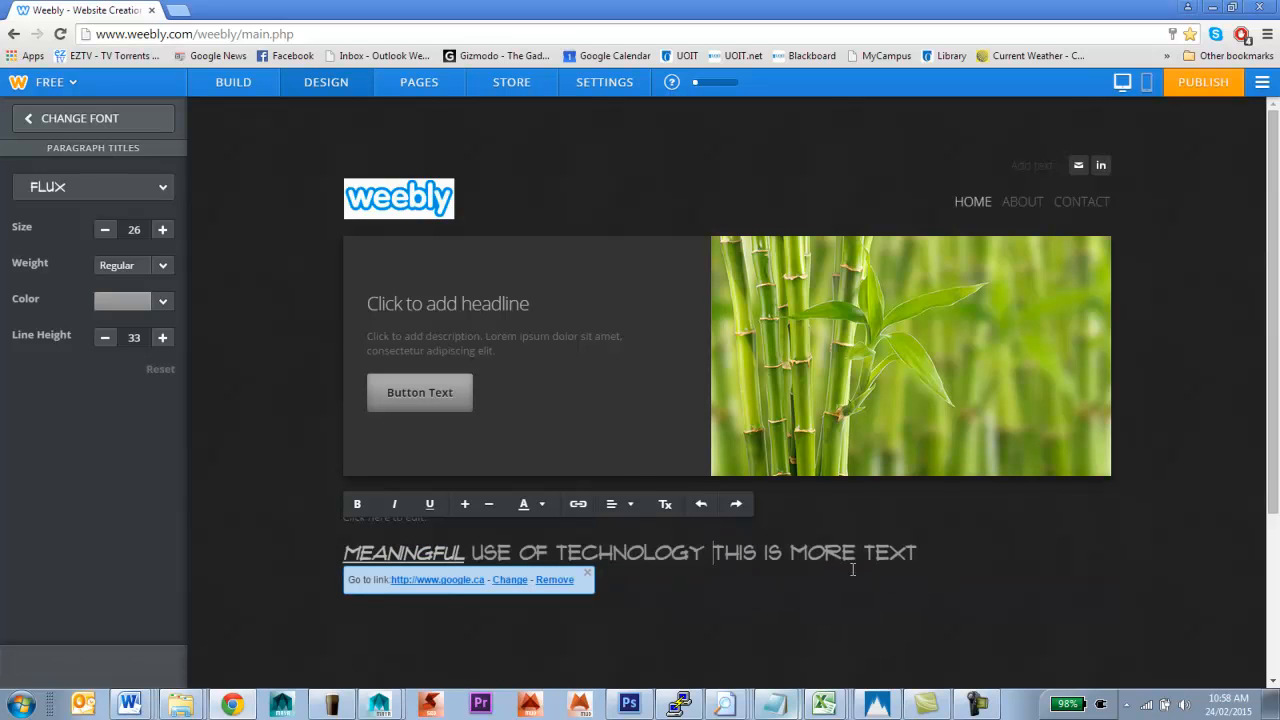
left_click(919, 555)
type(". THISS")
key("BackSpace")
type("IS EVERN")
key("BackSpace")
key("BackSpace")
type("N MORE TEXT")
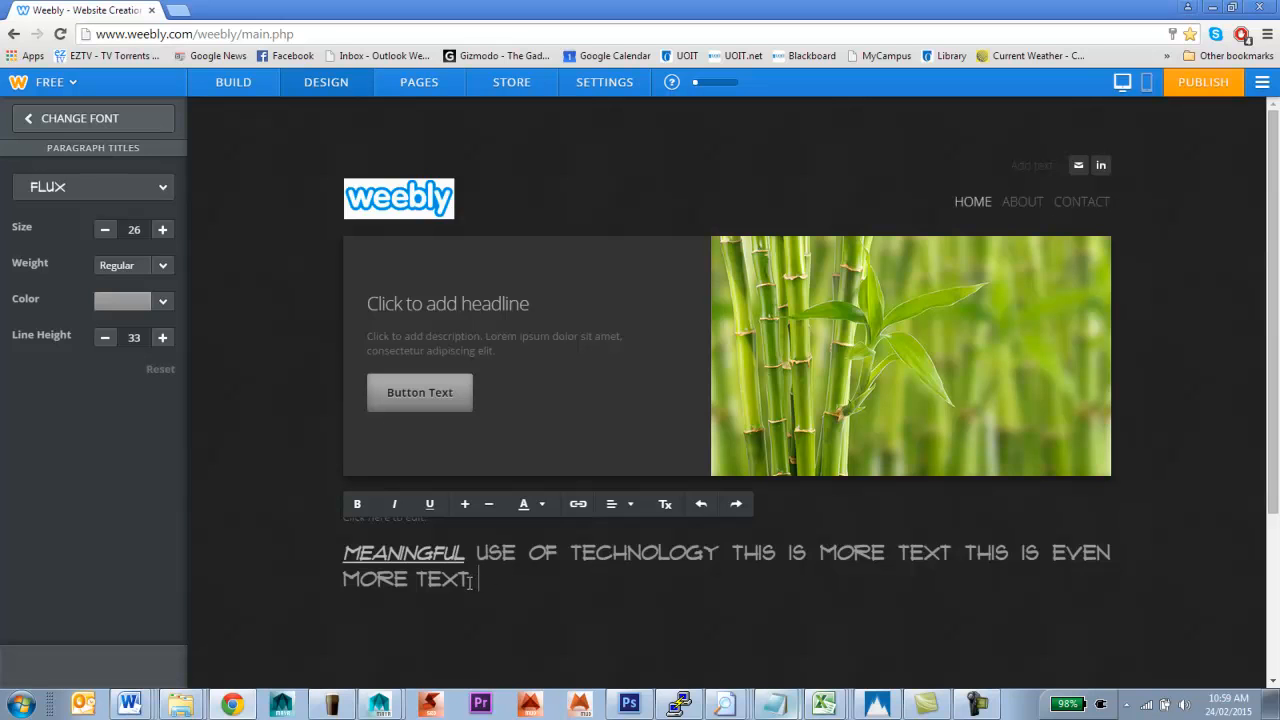
left_click_drag(470, 580, 328, 542)
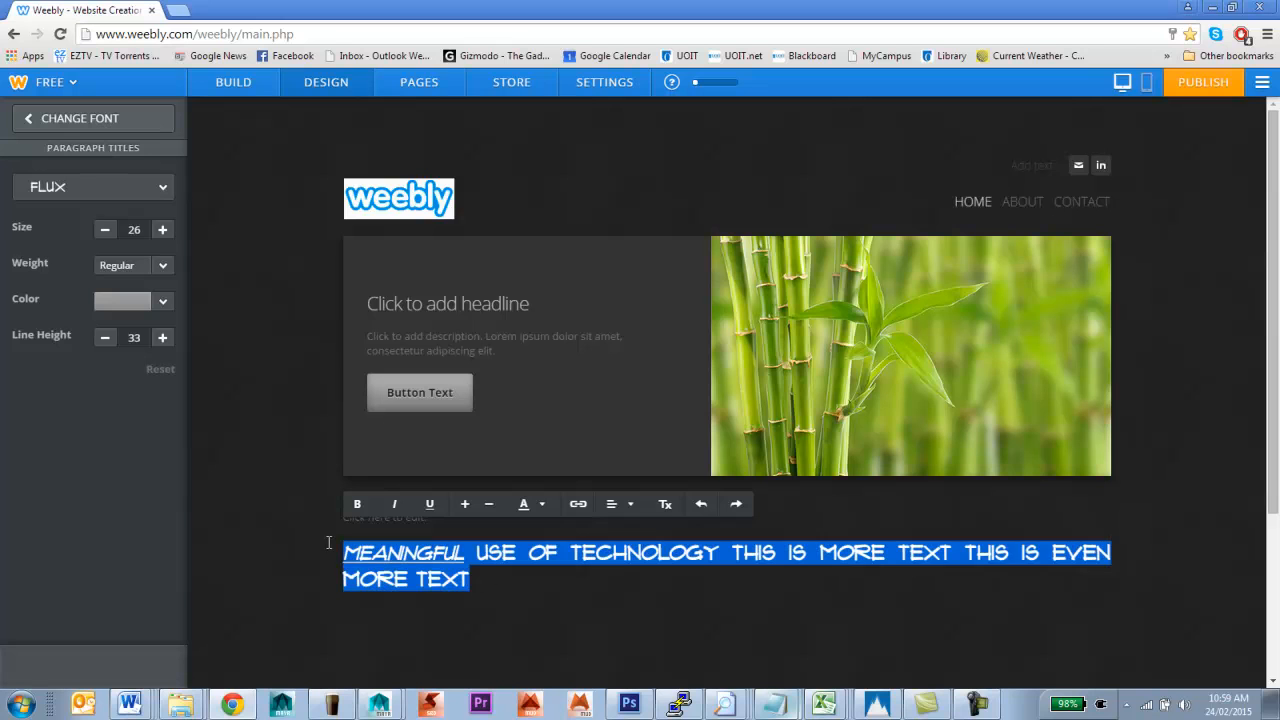
left_click(672, 504)
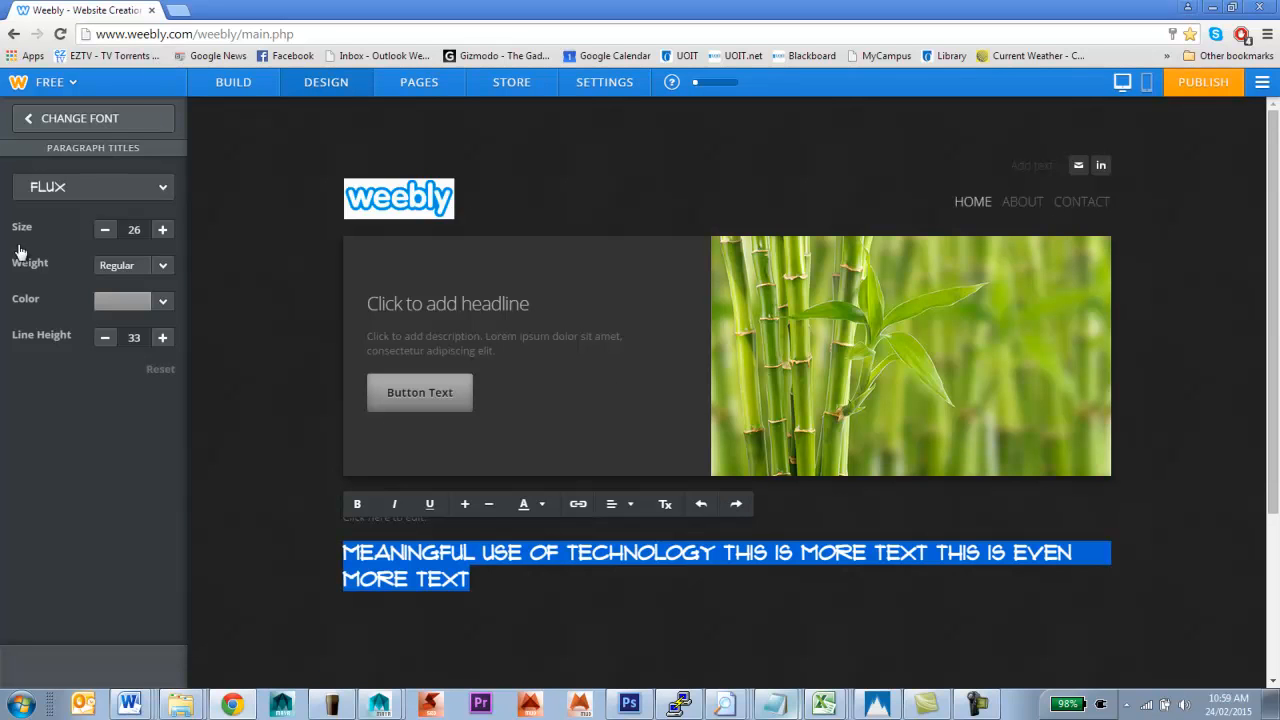
Set the site's link colour to dark blue #24678d in the Links design settings
left_click(101, 130)
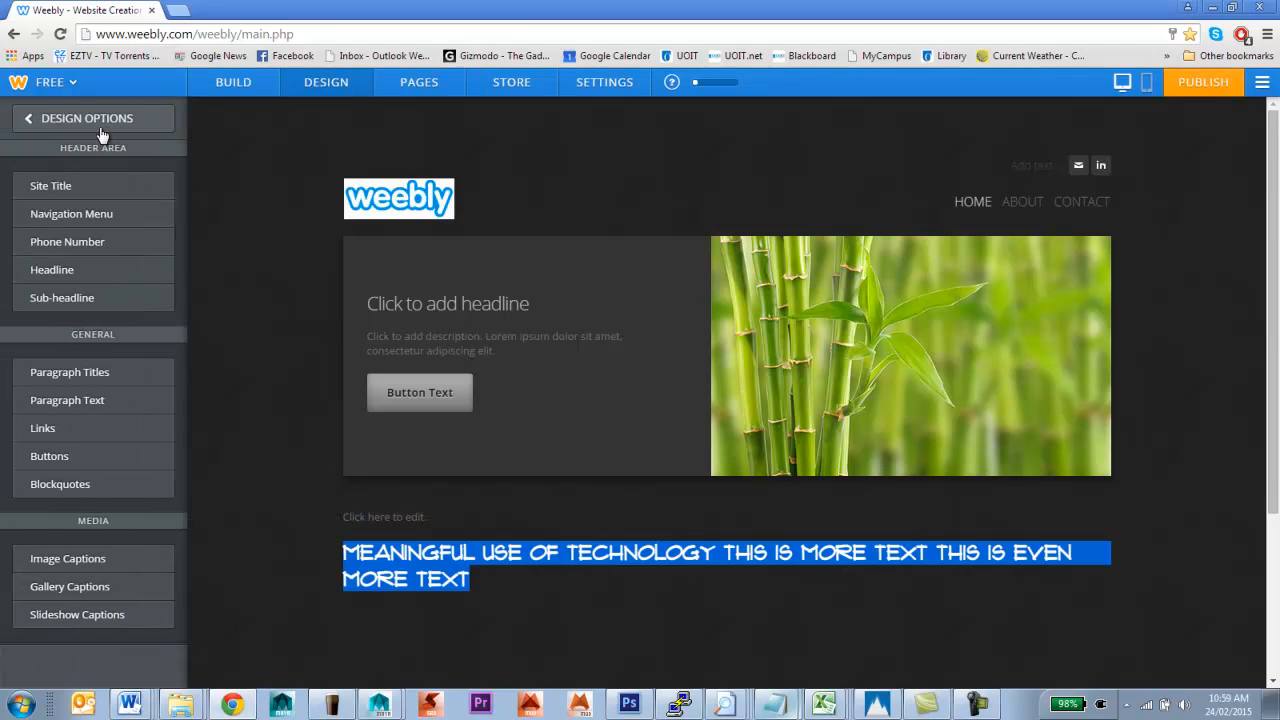
scroll(110, 400, "down", 2)
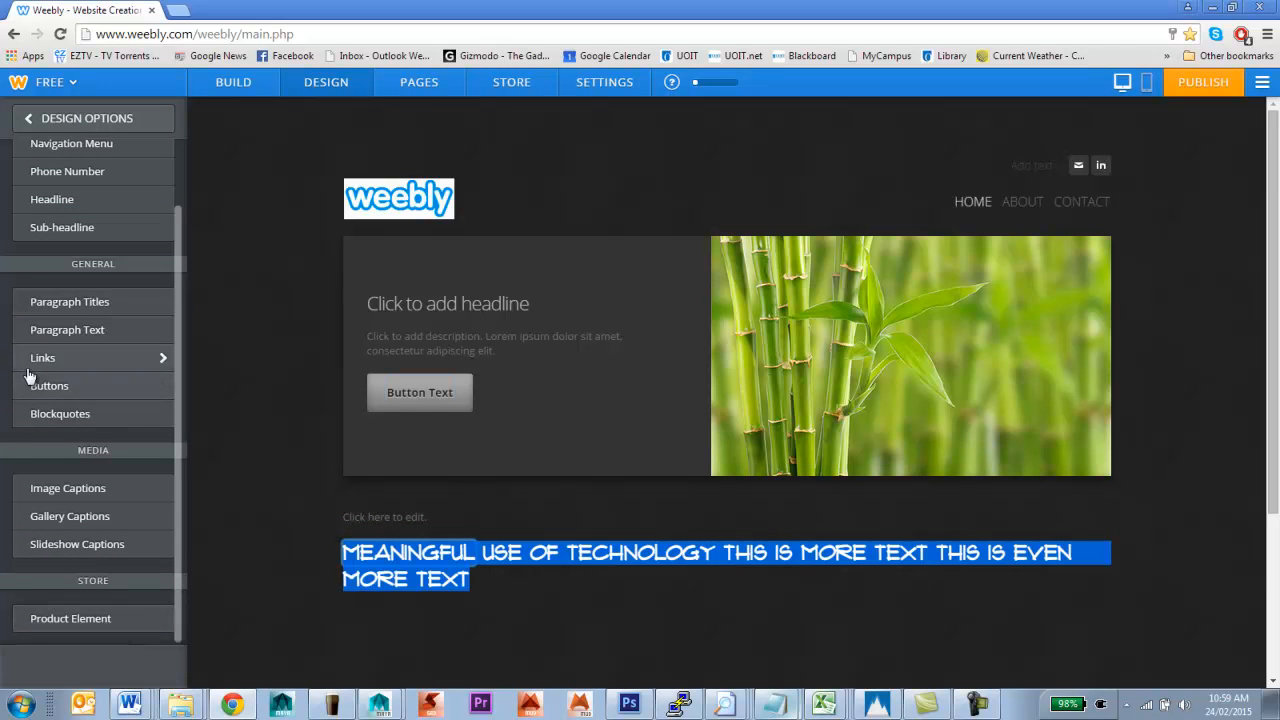
left_click(80, 366)
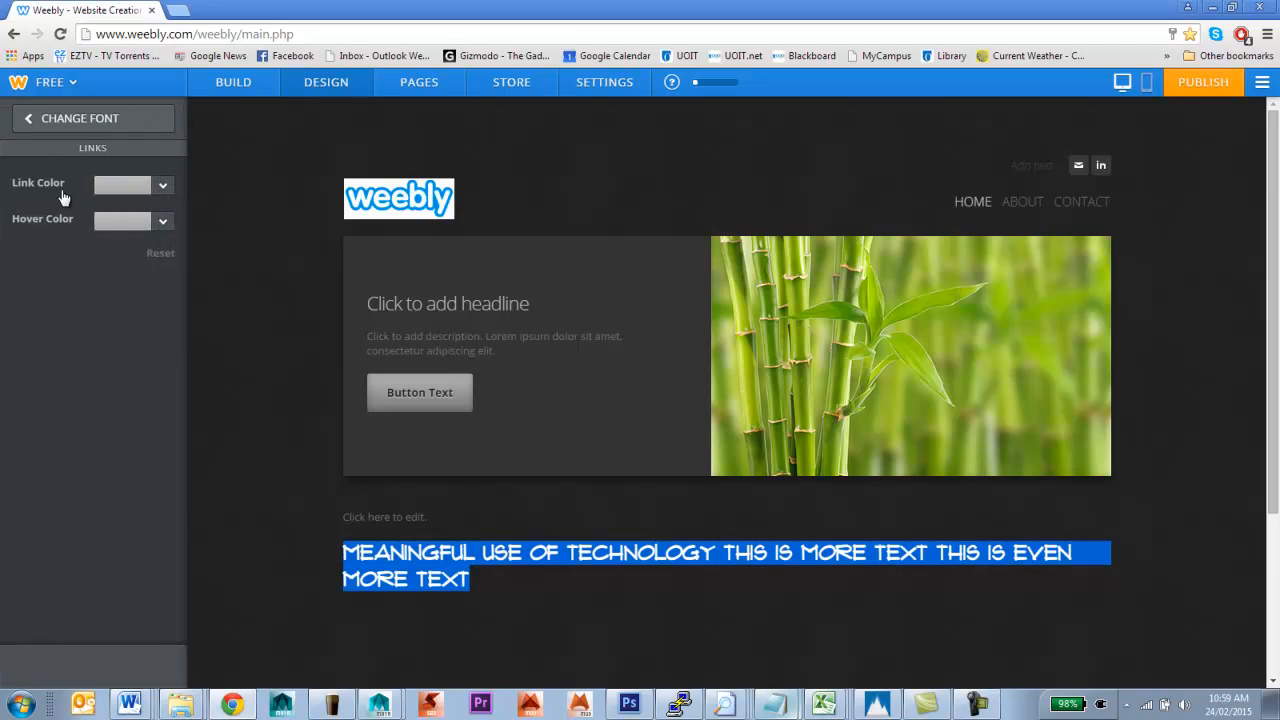
left_click(162, 187)
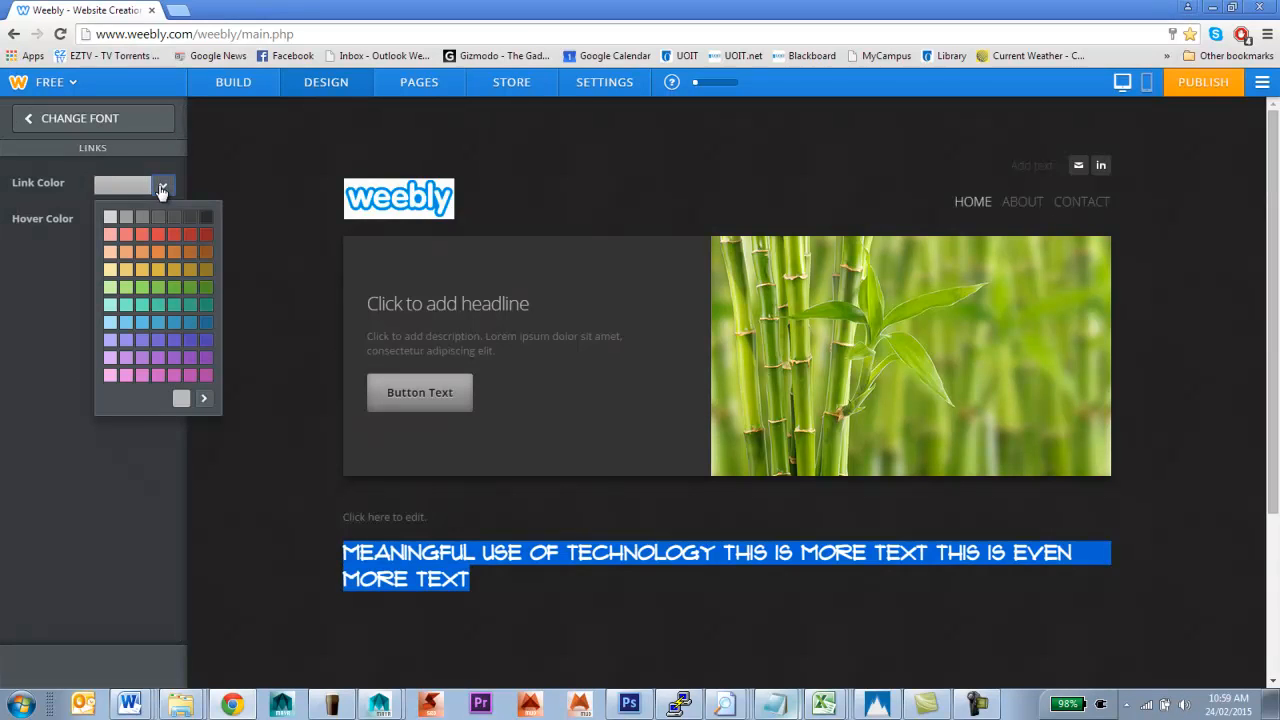
left_click(206, 323)
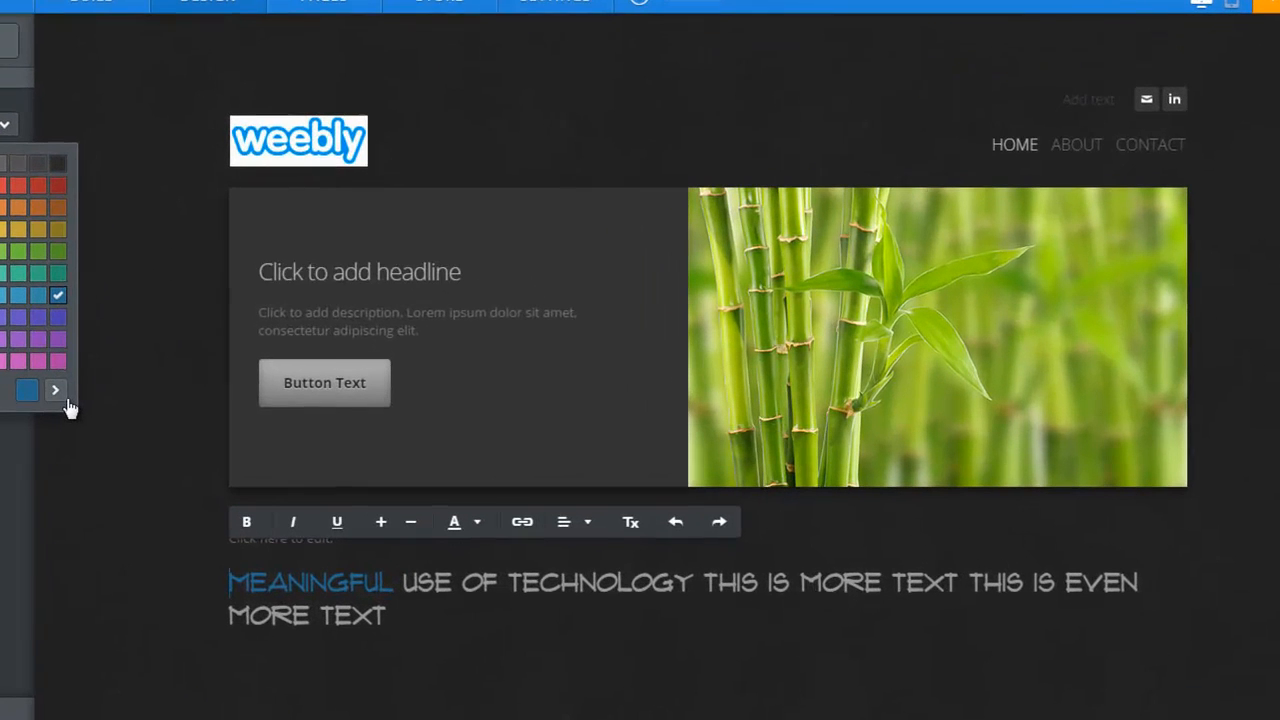
left_click(205, 400)
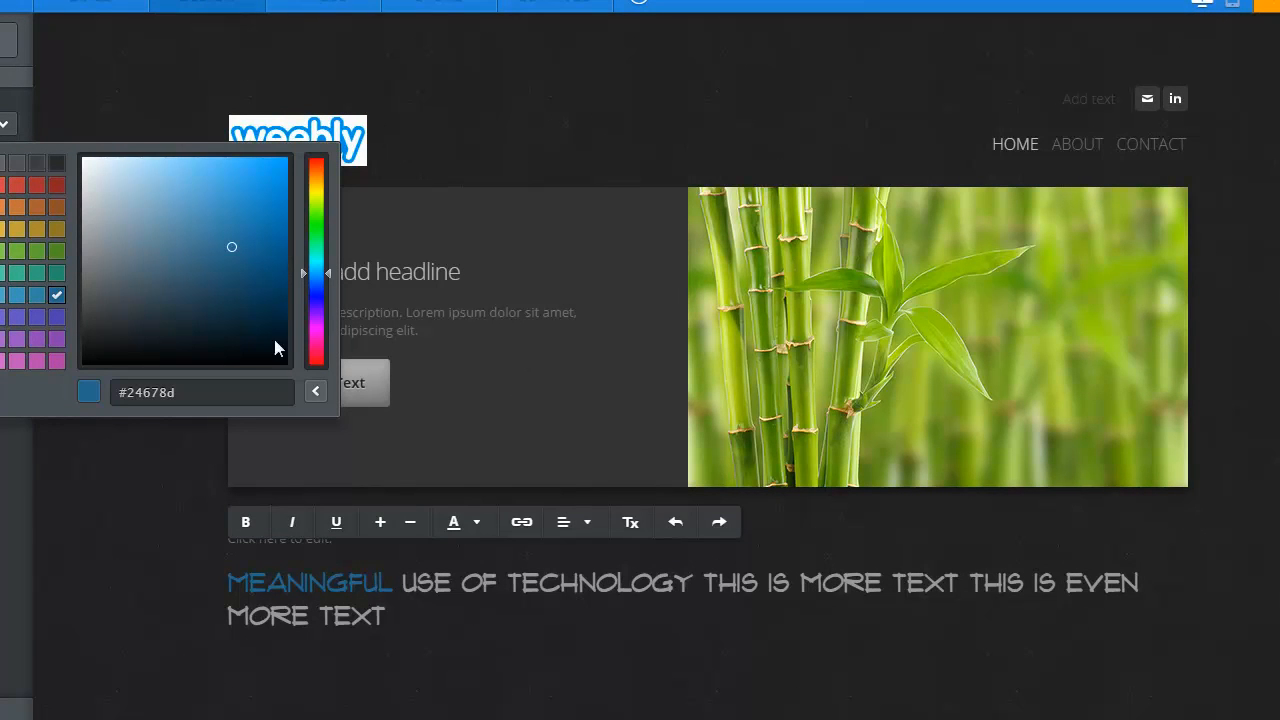
left_click(77, 71)
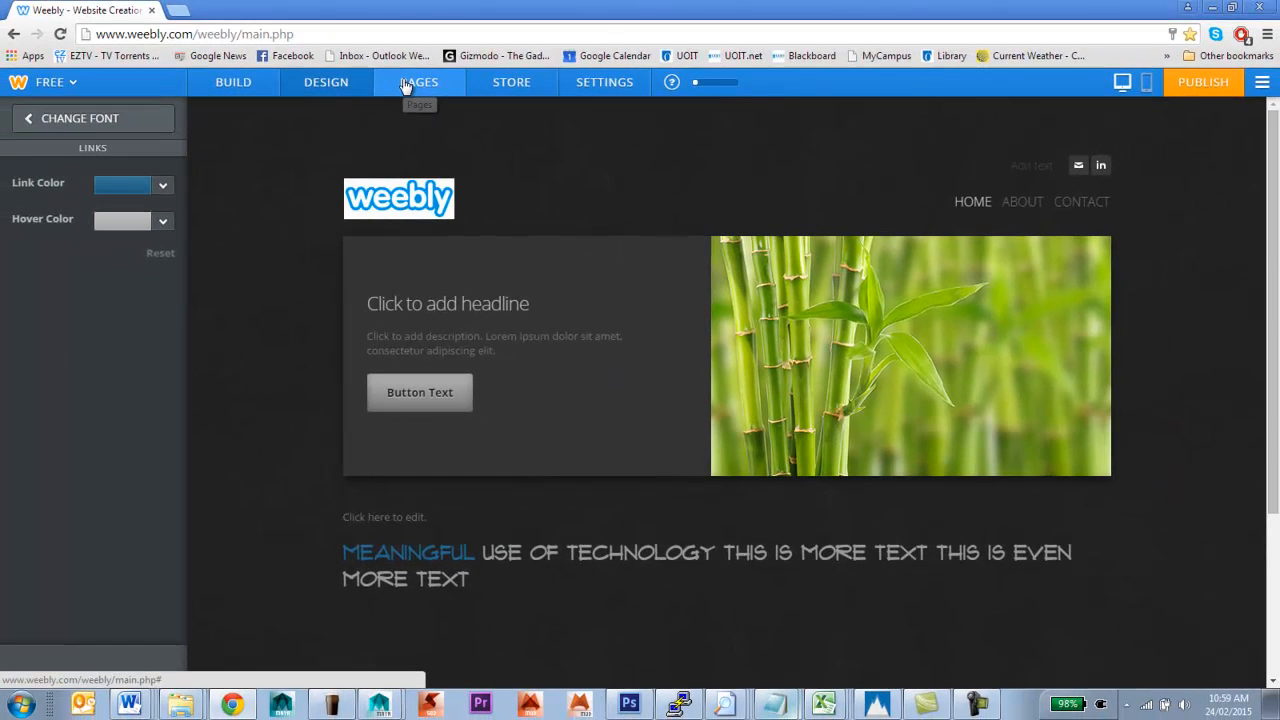
Go to the Pages section and show the menu of page types to add
left_click(404, 85)
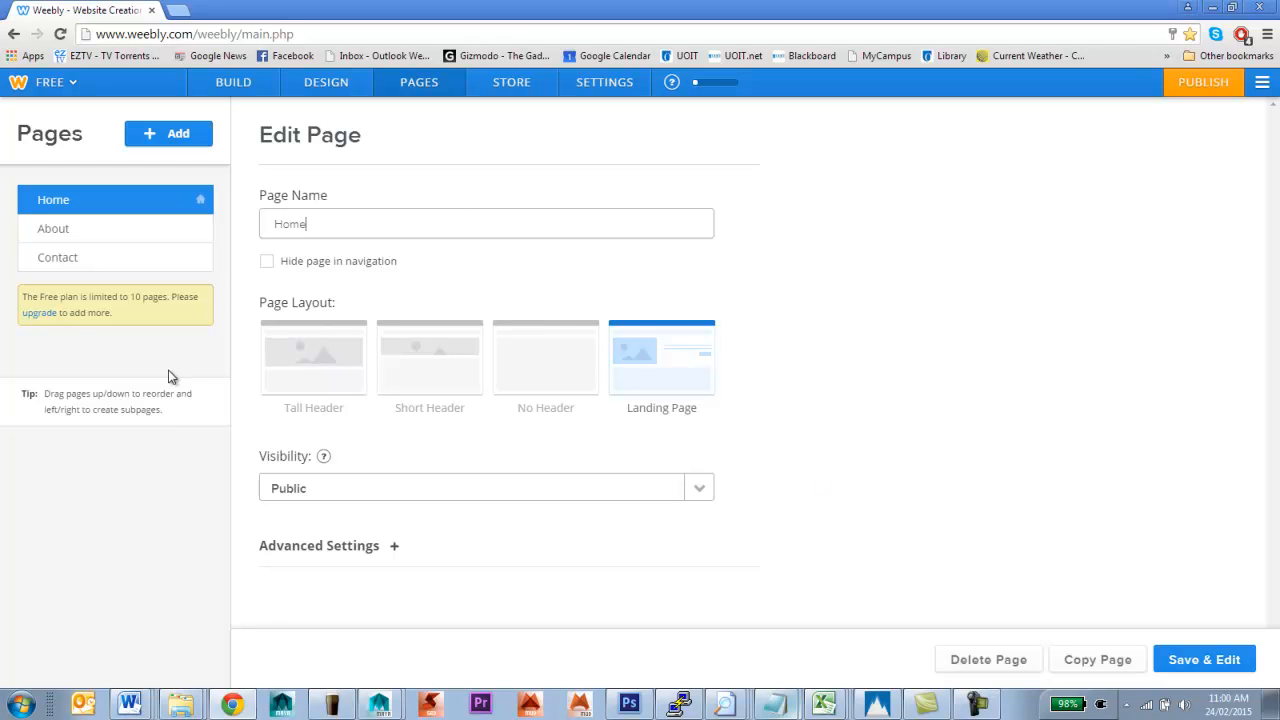
left_click(186, 141)
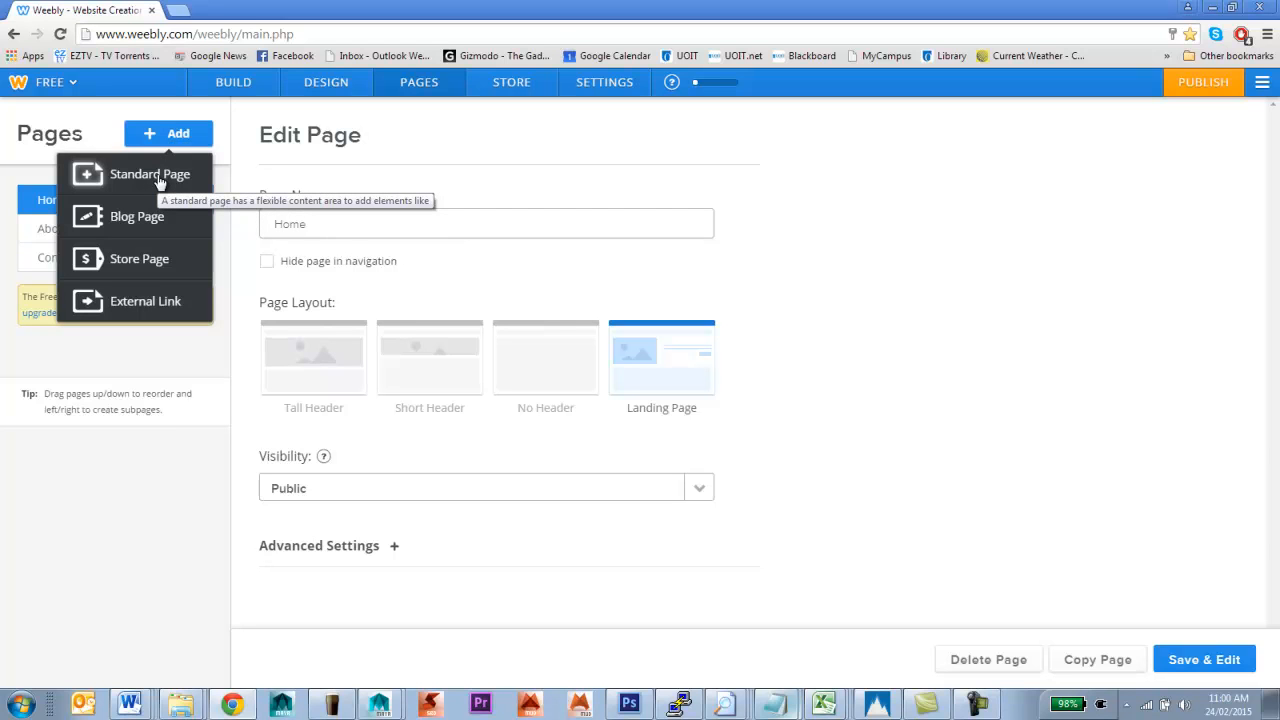
Add a standard page named 'Other stuff' with the No Header layout and Public visibility
left_click(157, 176)
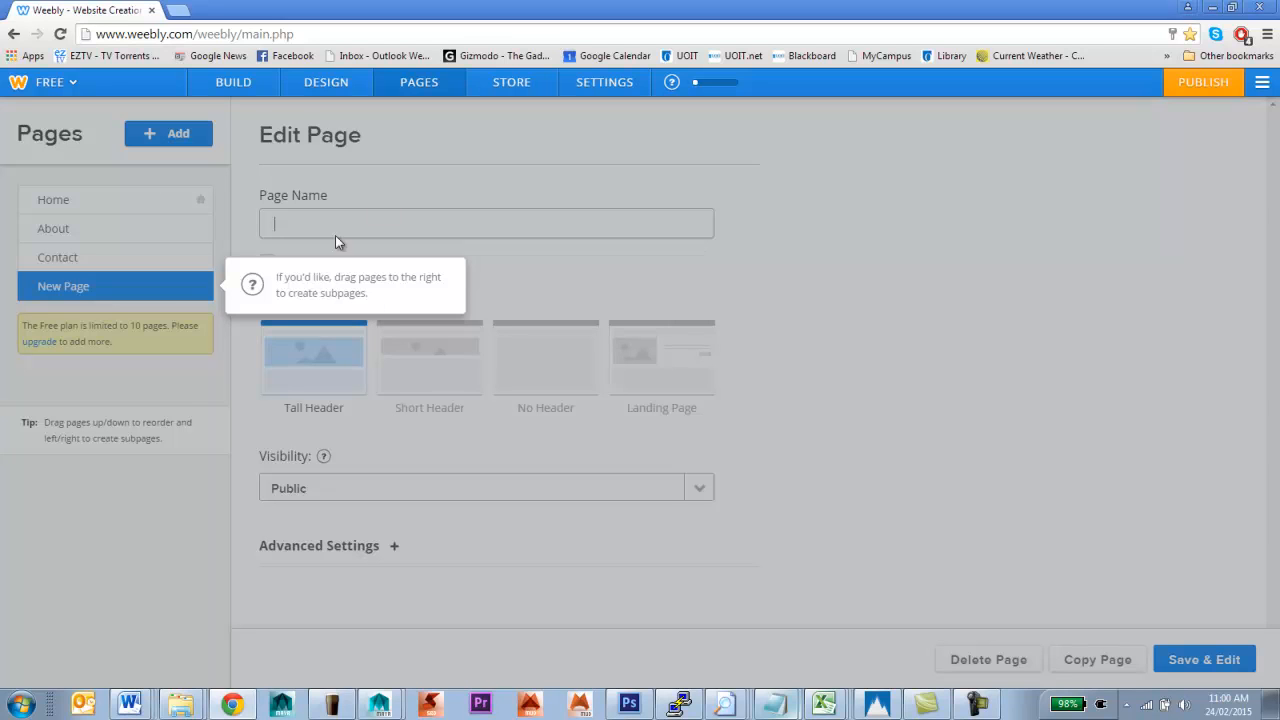
left_click(308, 226)
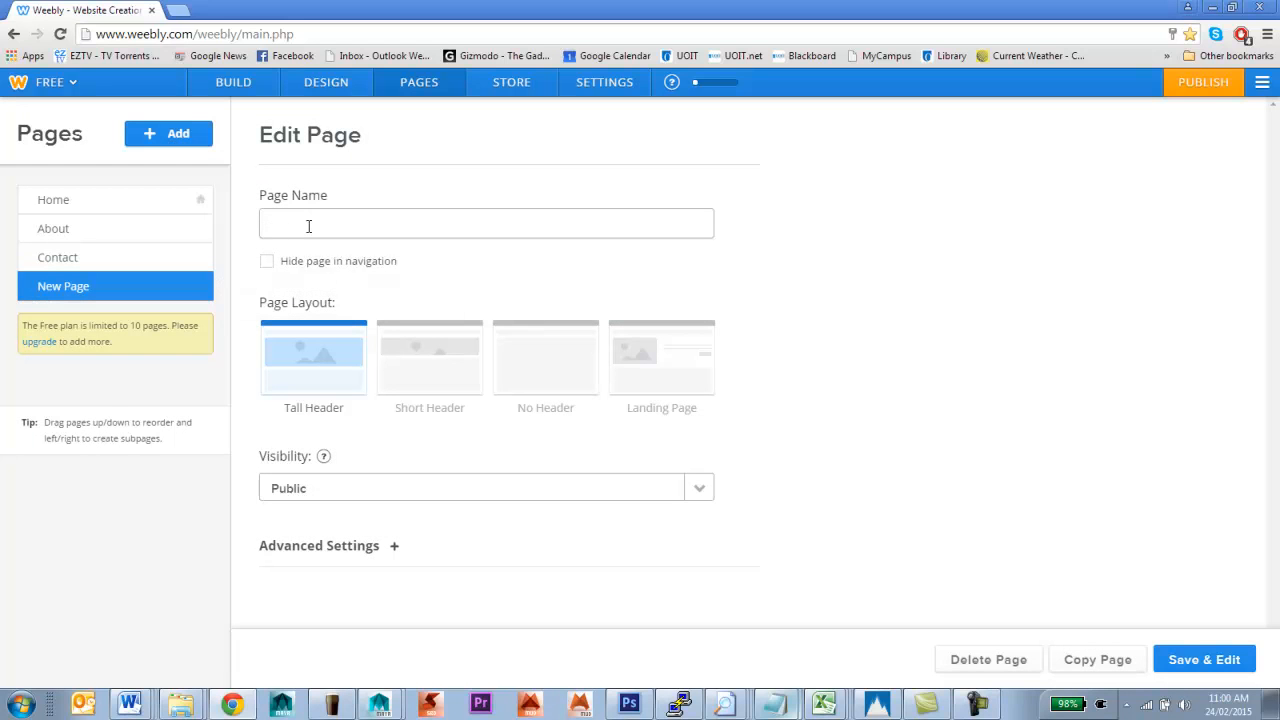
type("Other stuff")
left_click(436, 358)
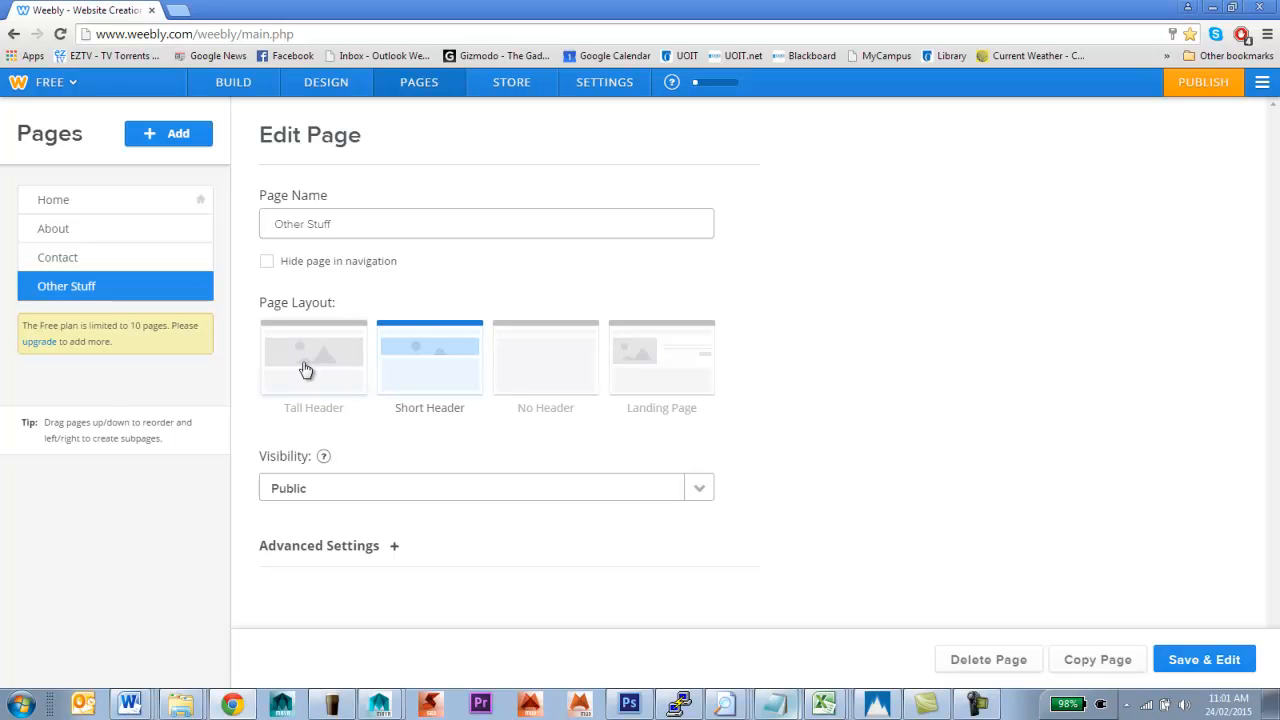
left_click(523, 357)
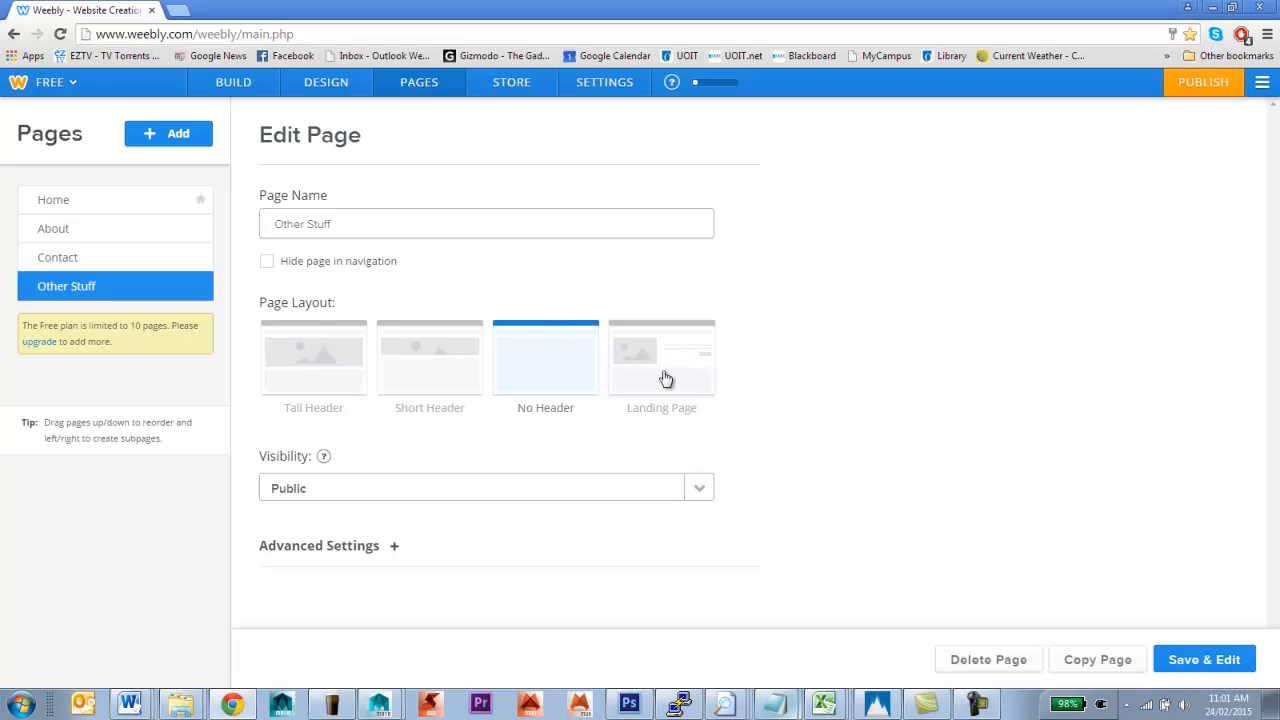
left_click(494, 497)
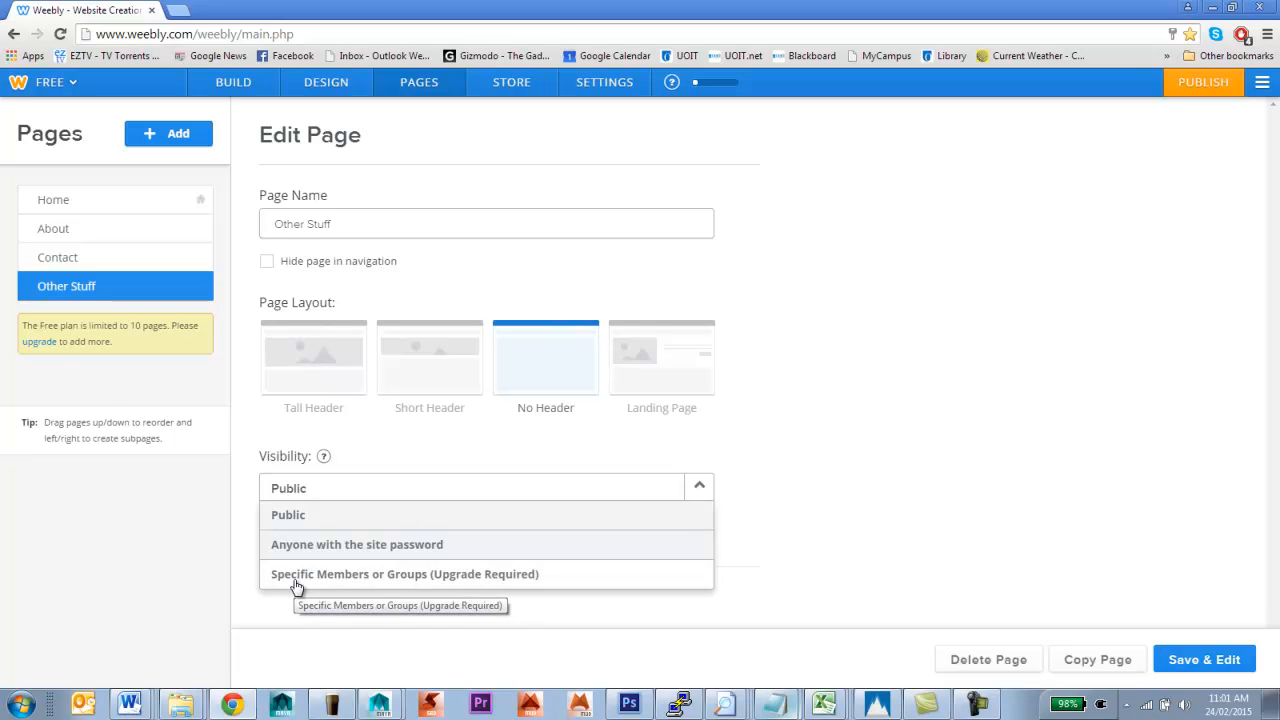
Keep Other Stuff visible as Public and expand its blank page title, description, keywords and footer code settings
left_click(771, 409)
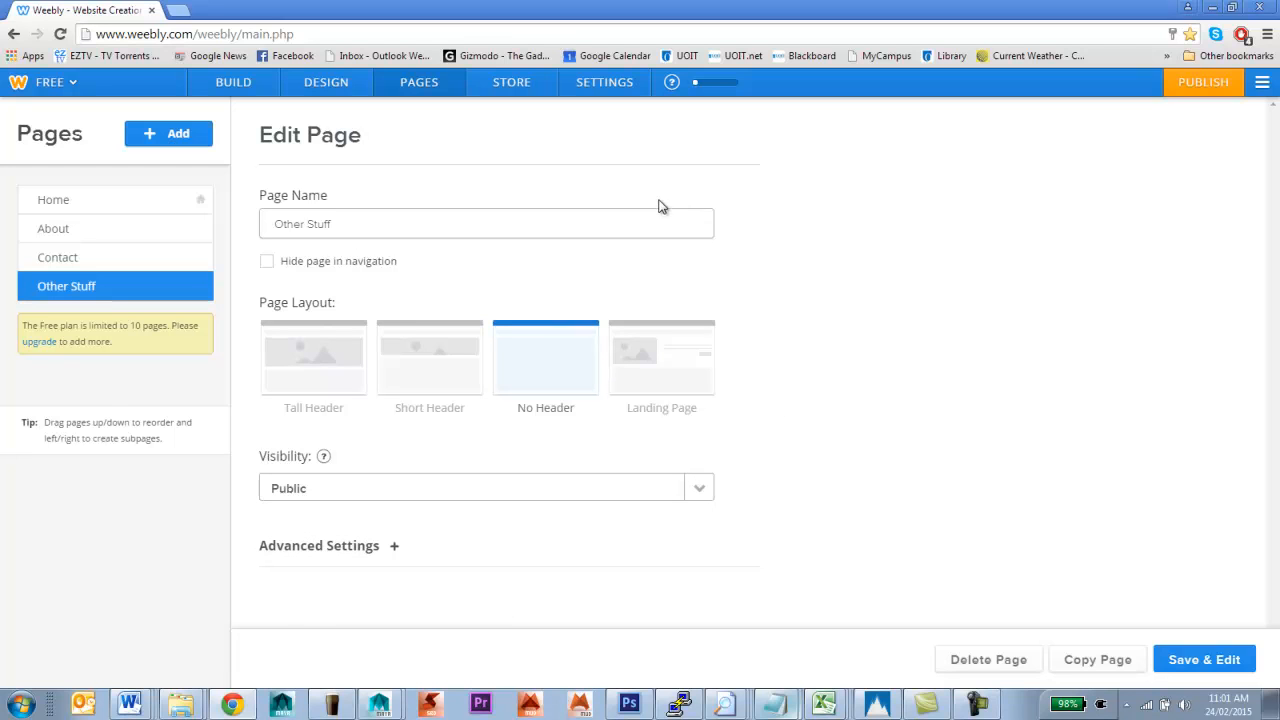
left_click(395, 550)
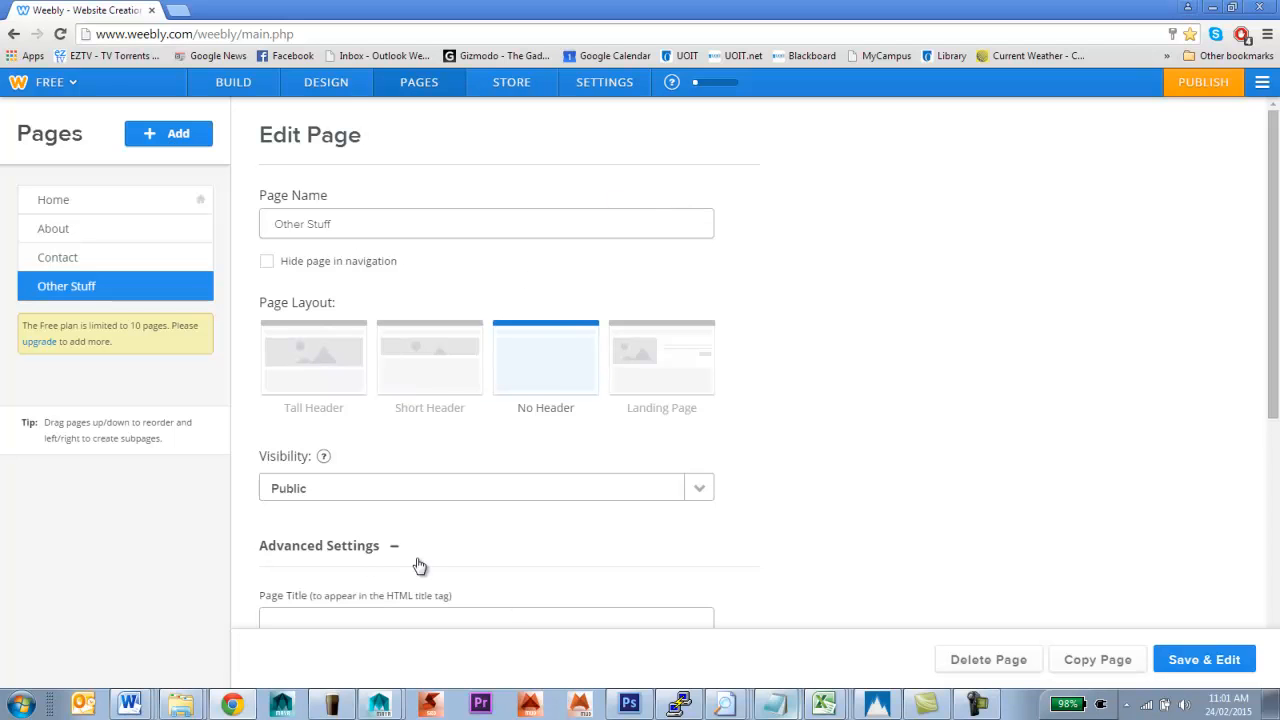
scroll(340, 578, "down", 1)
scroll(435, 572, "down", 2)
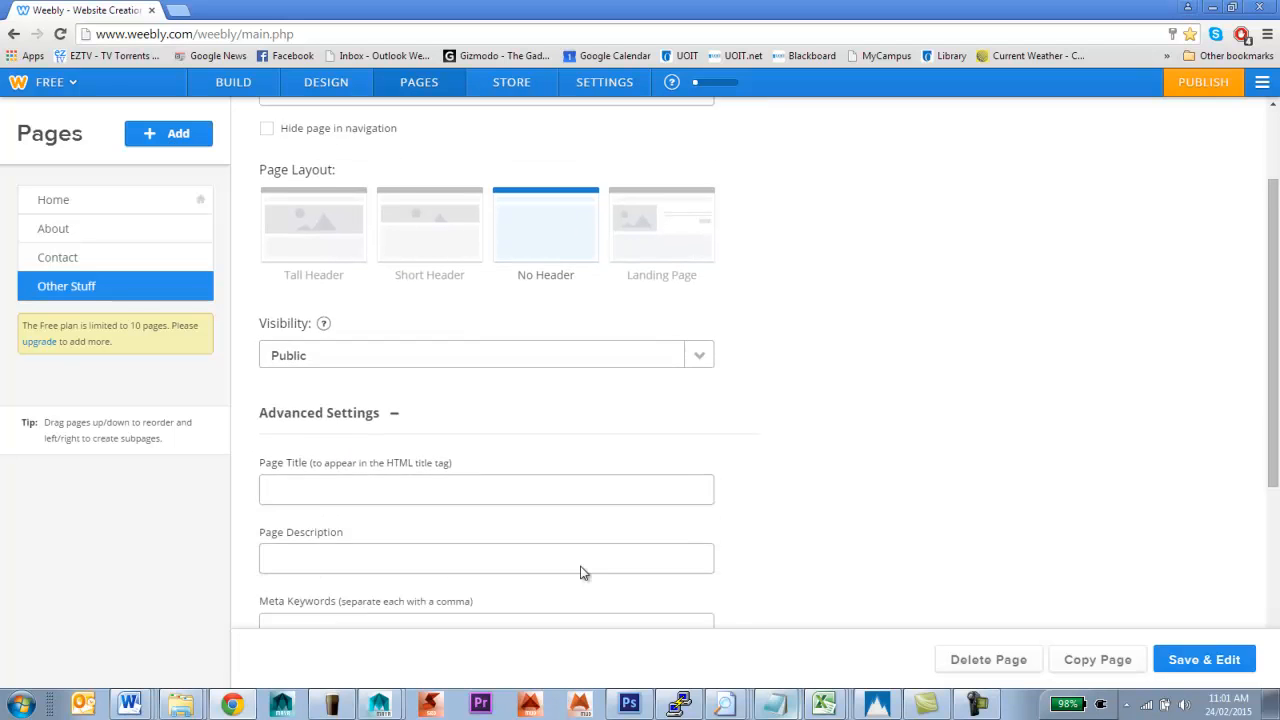
scroll(383, 514, "down", 2)
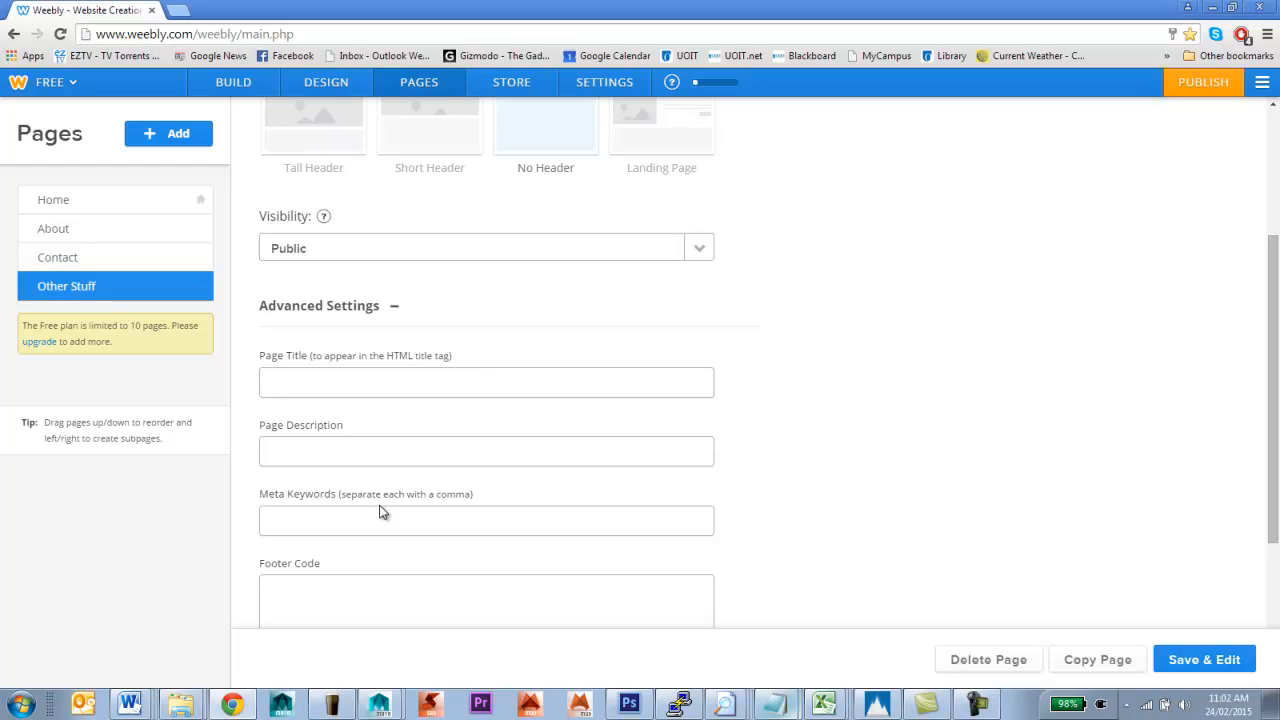
scroll(380, 512, "down", 3)
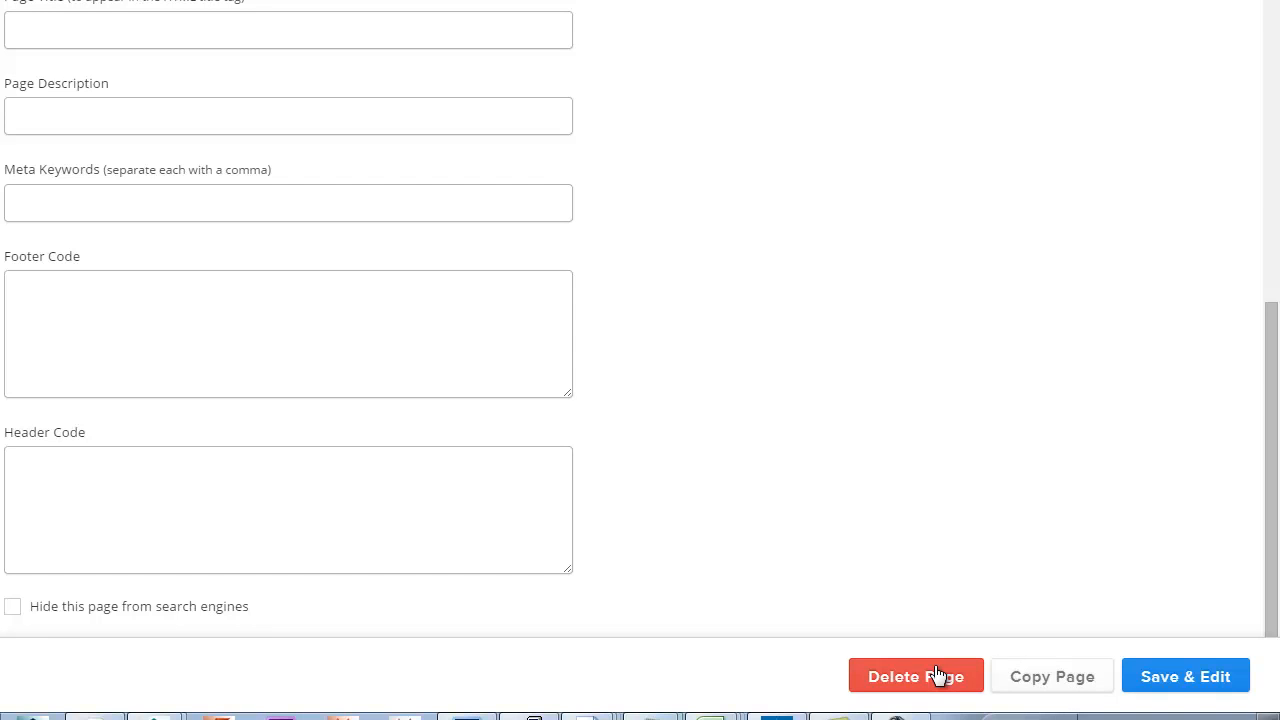
Save the Other Stuff page and switch to the mobile editor, dismissing its welcome message
left_click(1216, 688)
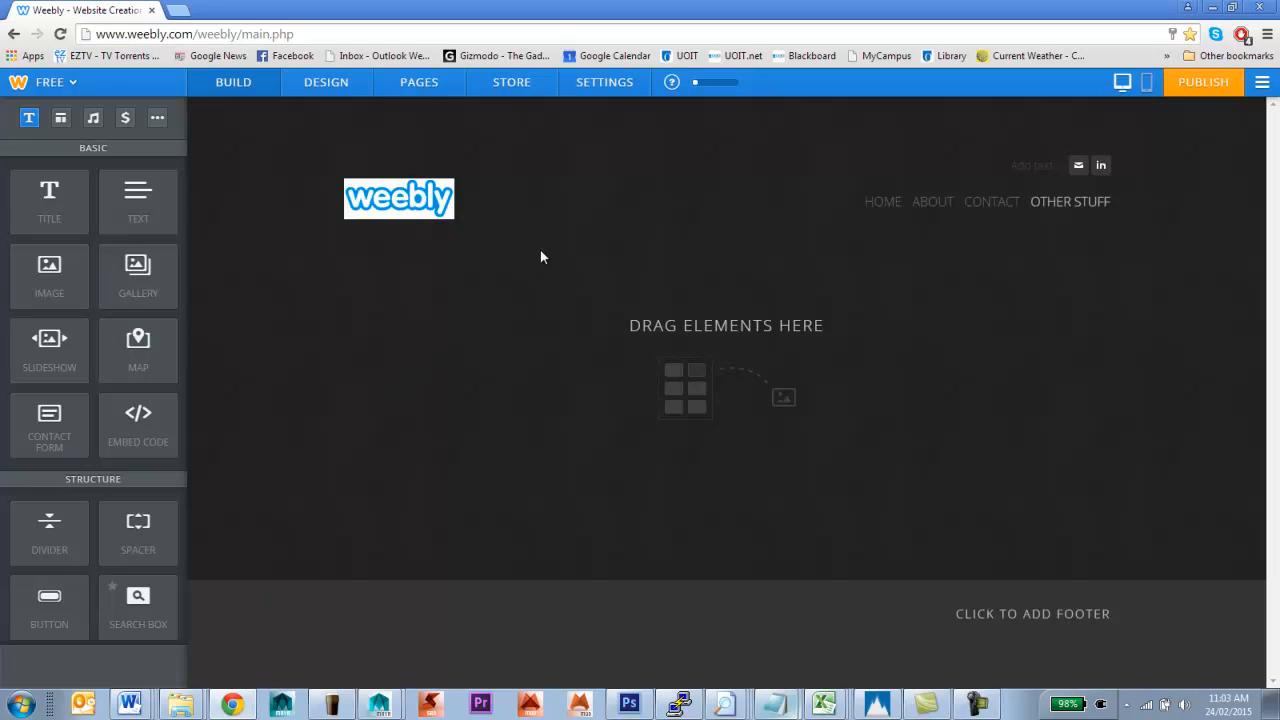
left_click(1147, 85)
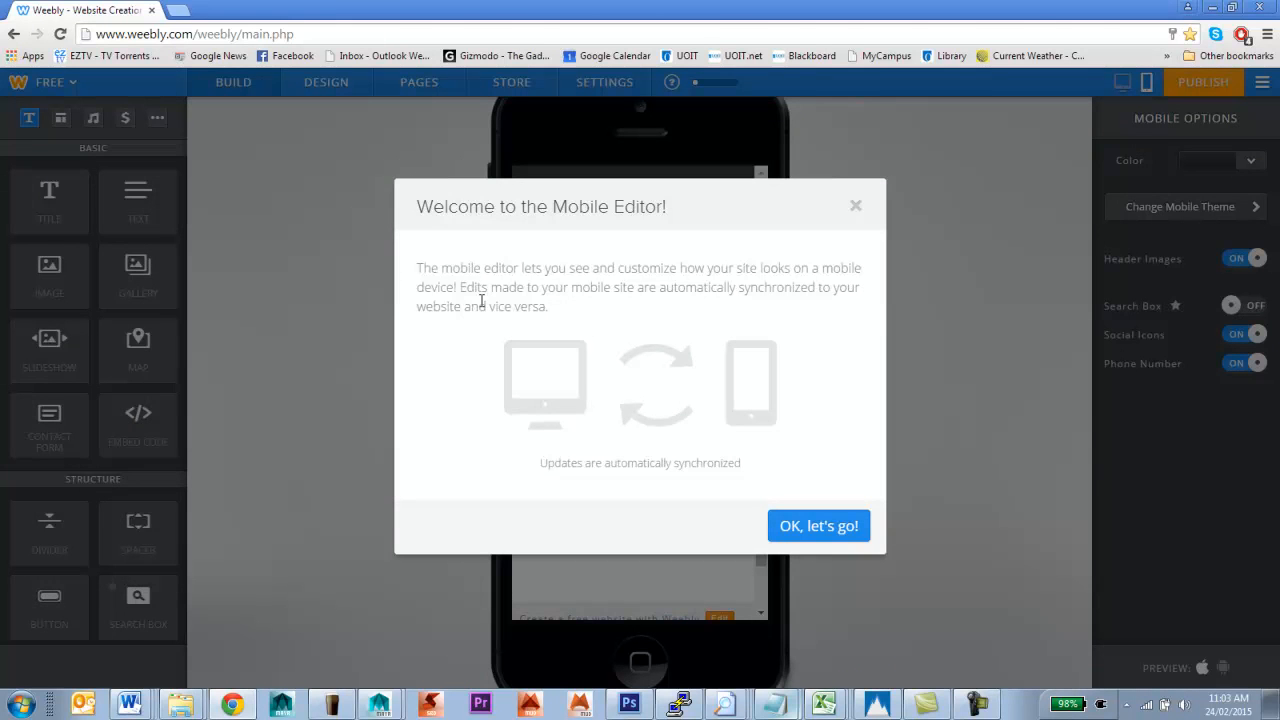
left_click(809, 532)
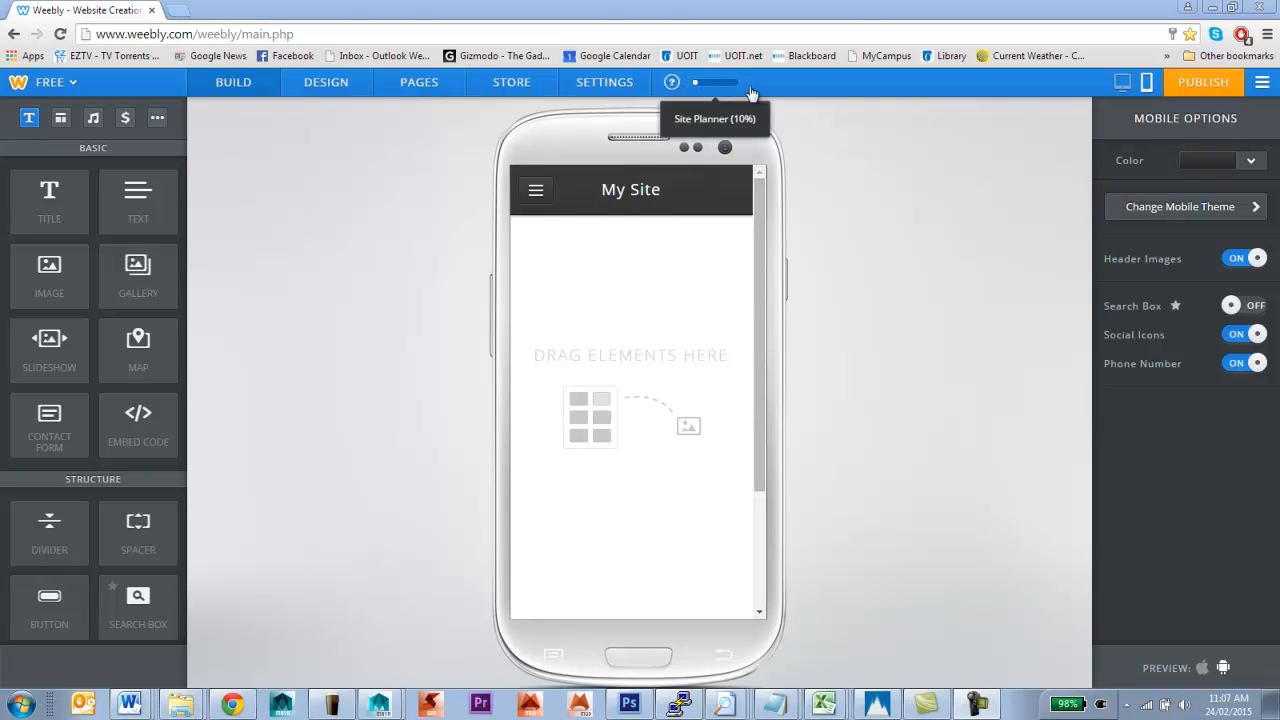
From the Site Planner, start publishing to see mywebsiteafdsjakjdsfa.weebly.com offered as the domain
mouse_move(707, 95)
left_click(707, 90)
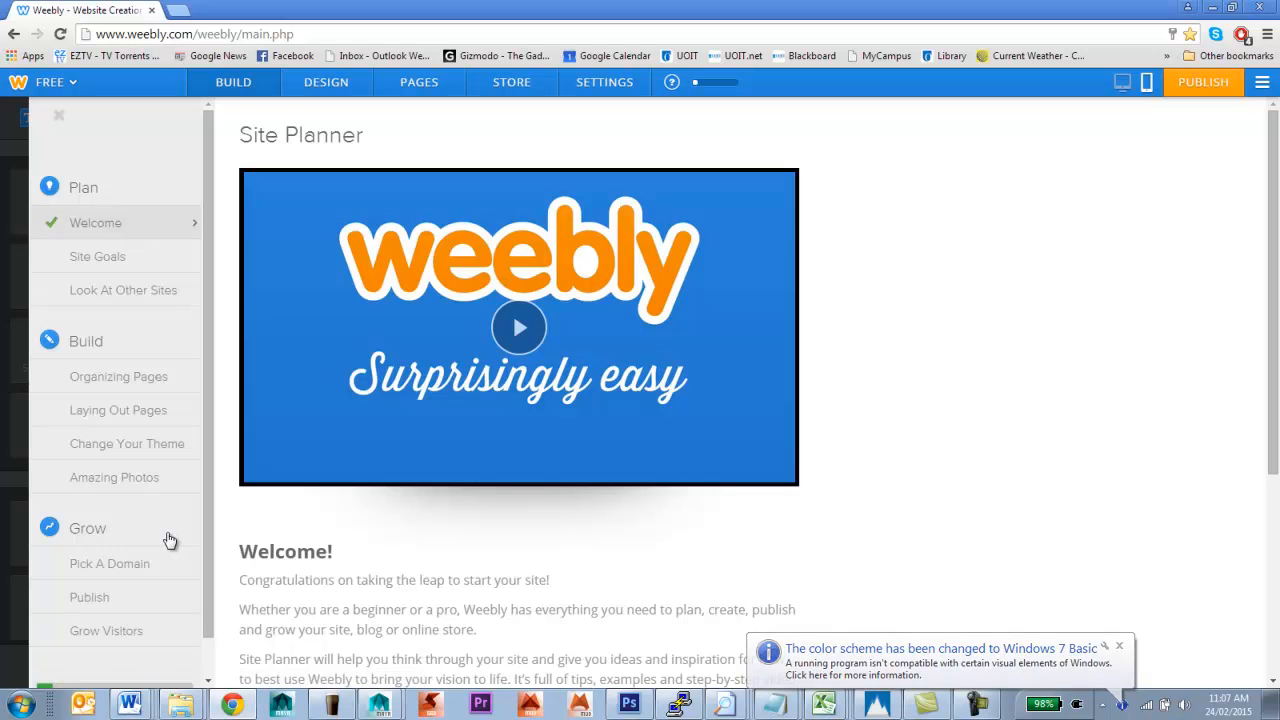
scroll(170, 540, "down", 1)
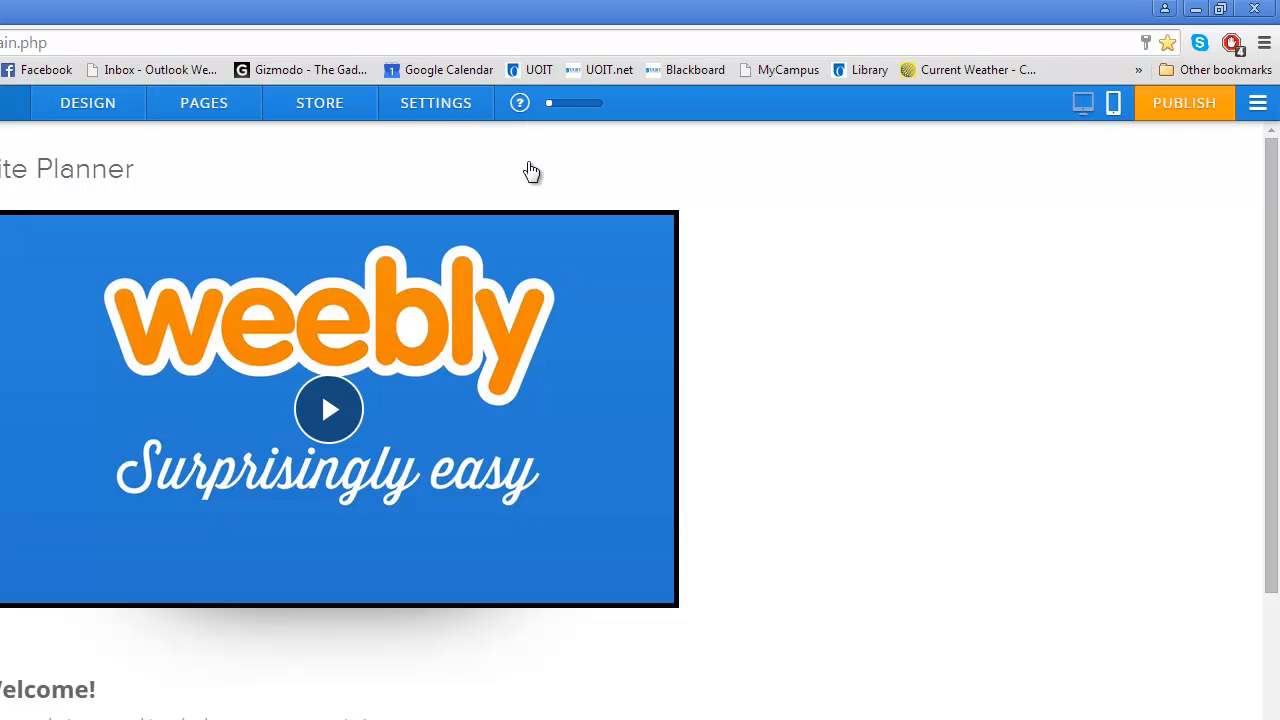
left_click(1213, 117)
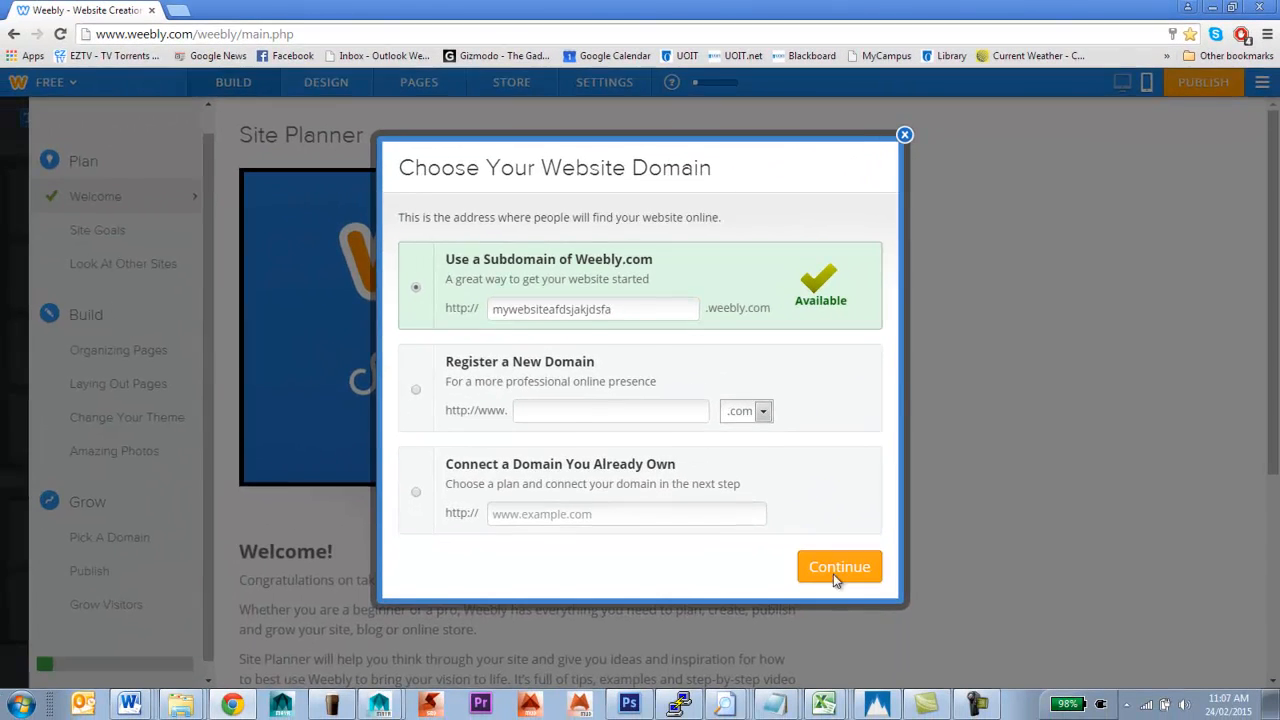
Keep the mywebsiteafdsjakjdsfa.weebly.com subdomain and set the website type to Education
left_click(838, 568)
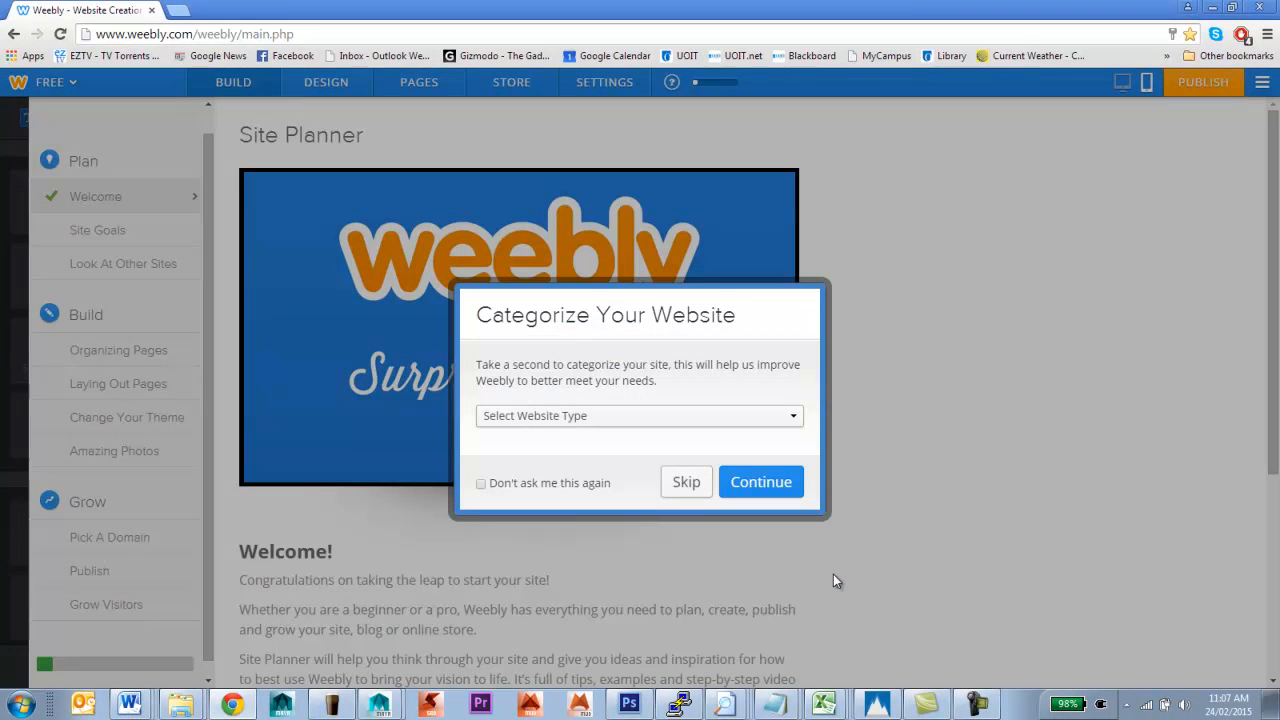
left_click(683, 418)
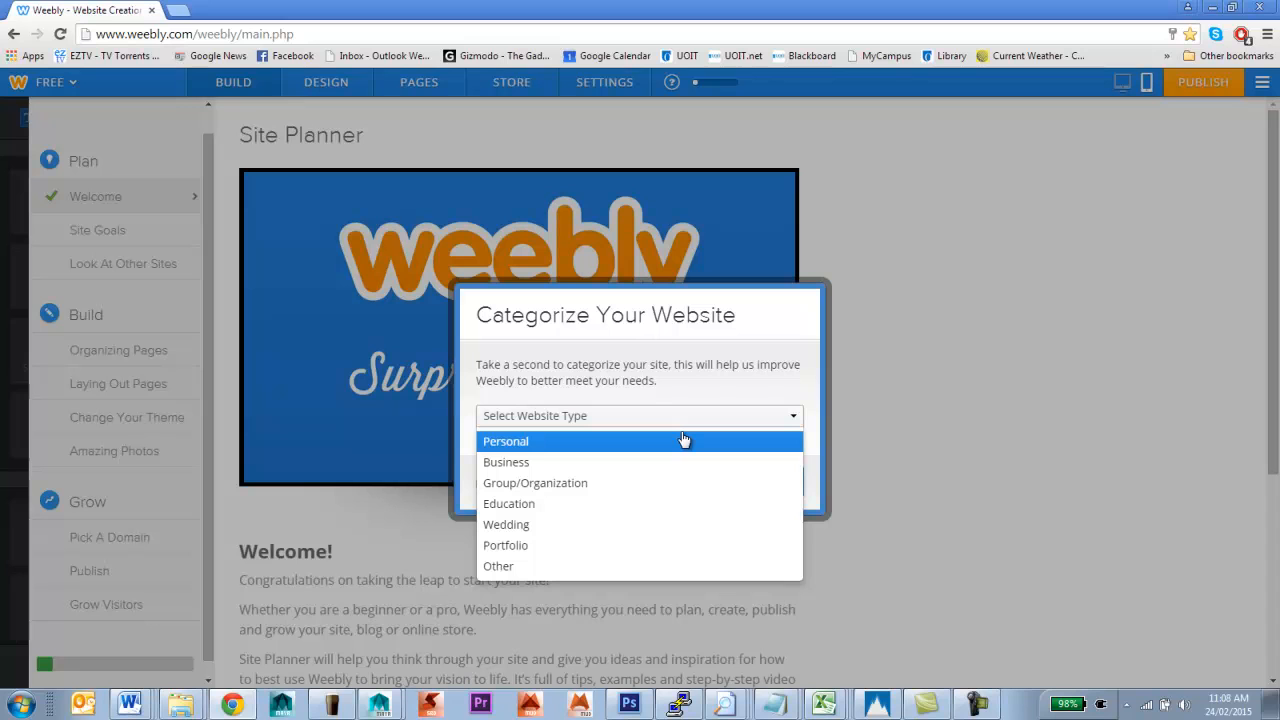
left_click(650, 504)
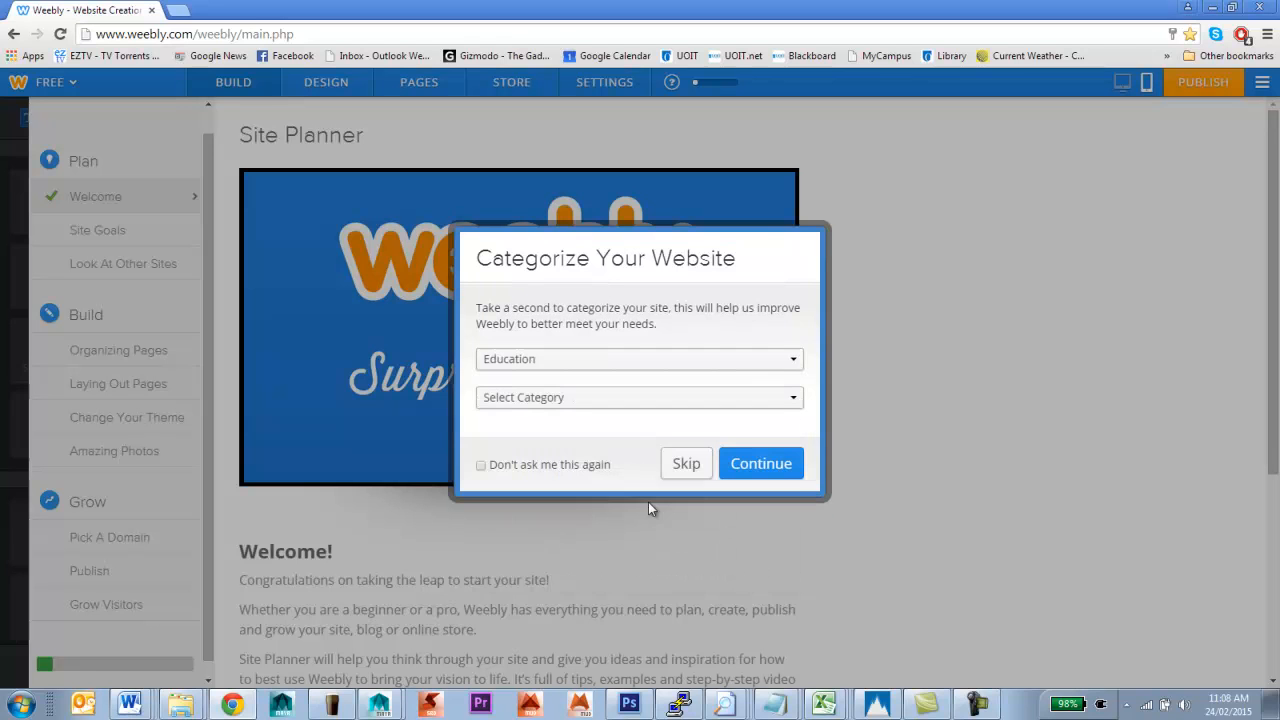
Set the site category to Class Project and continue to the verification step
left_click(635, 399)
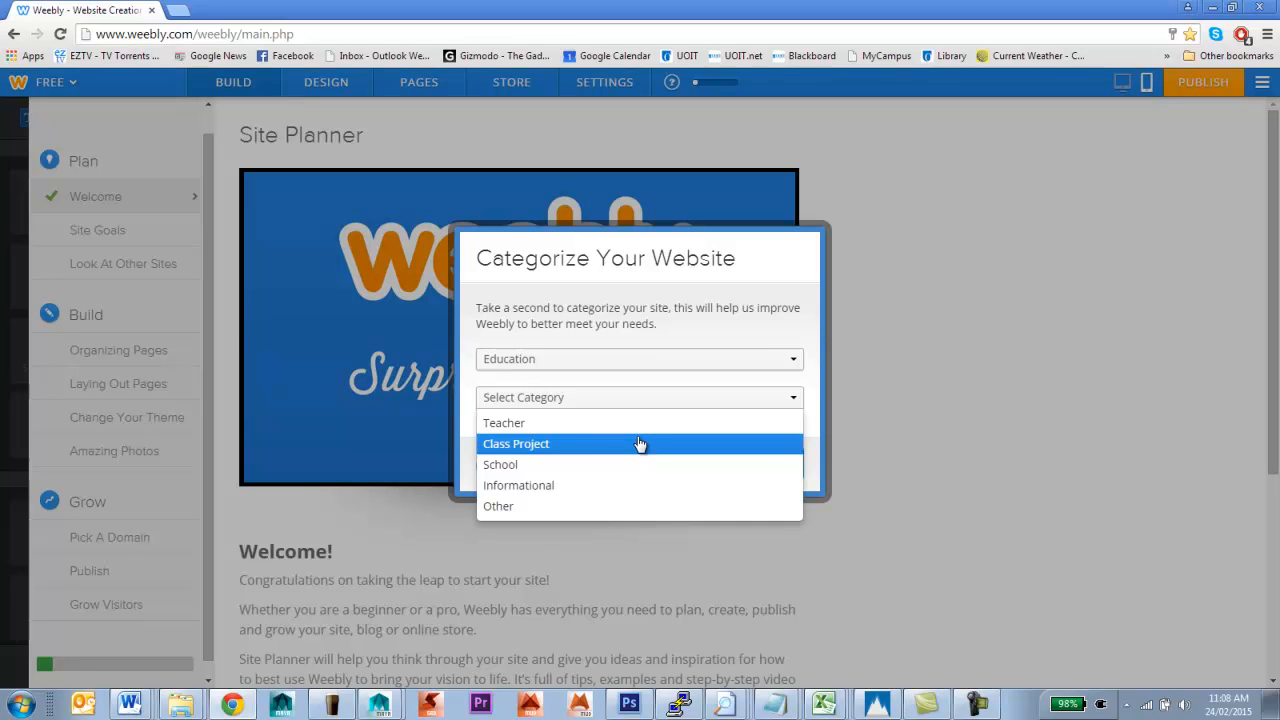
left_click(817, 440)
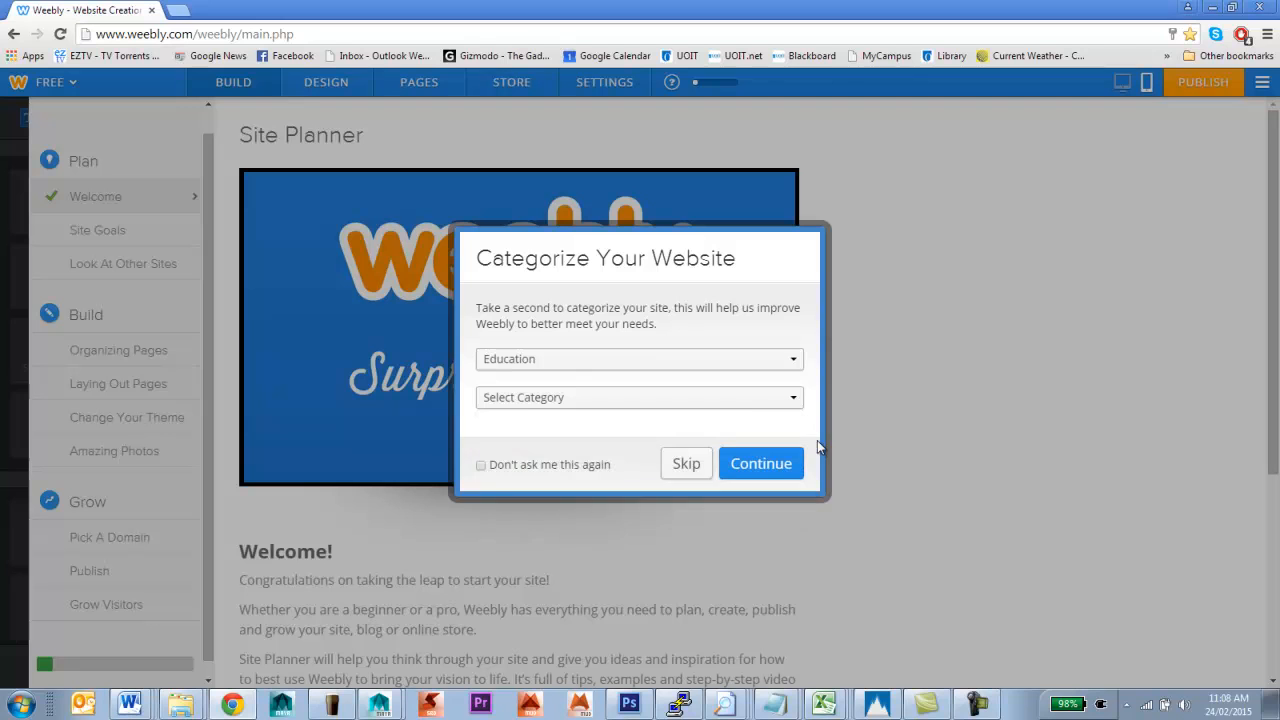
left_click(735, 400)
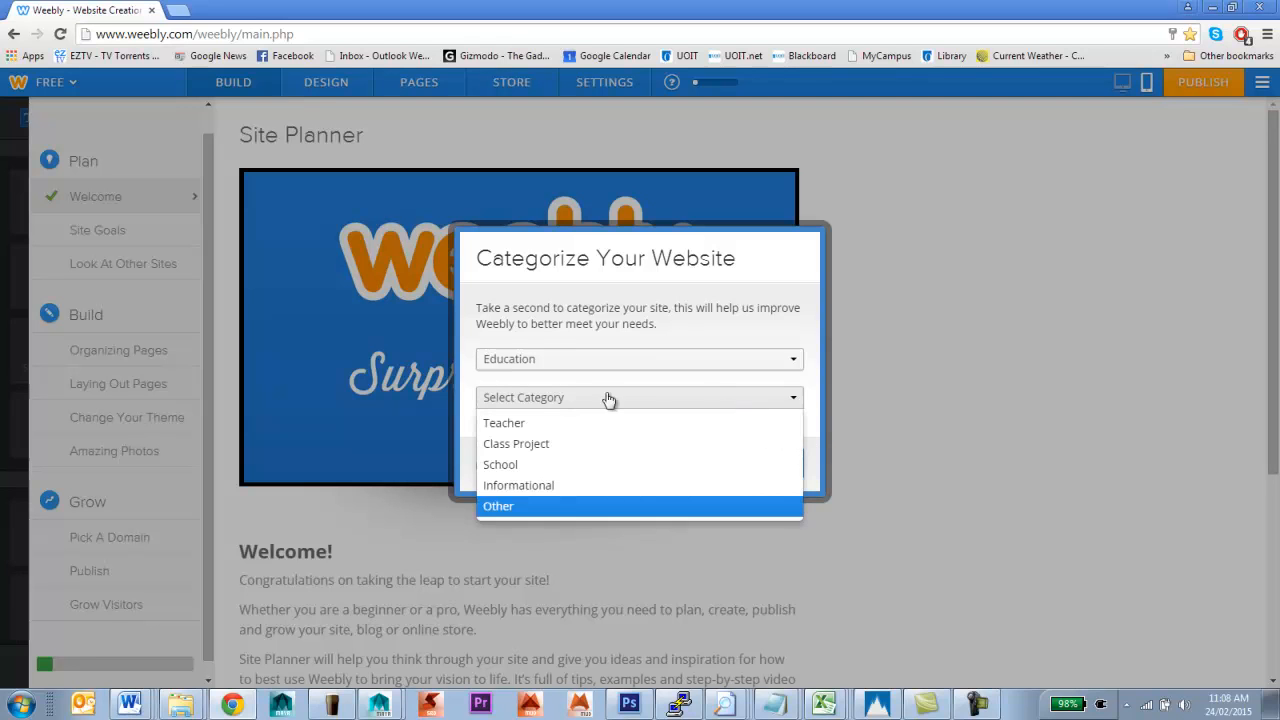
left_click(553, 445)
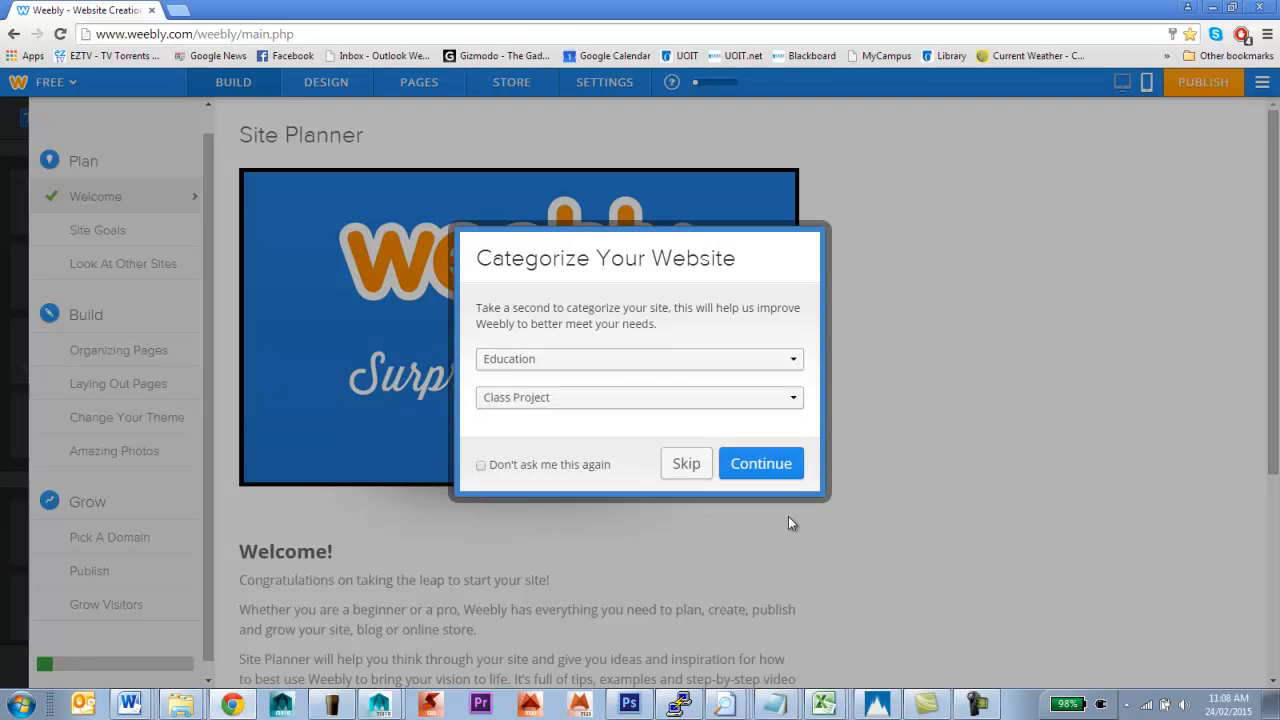
left_click(762, 465)
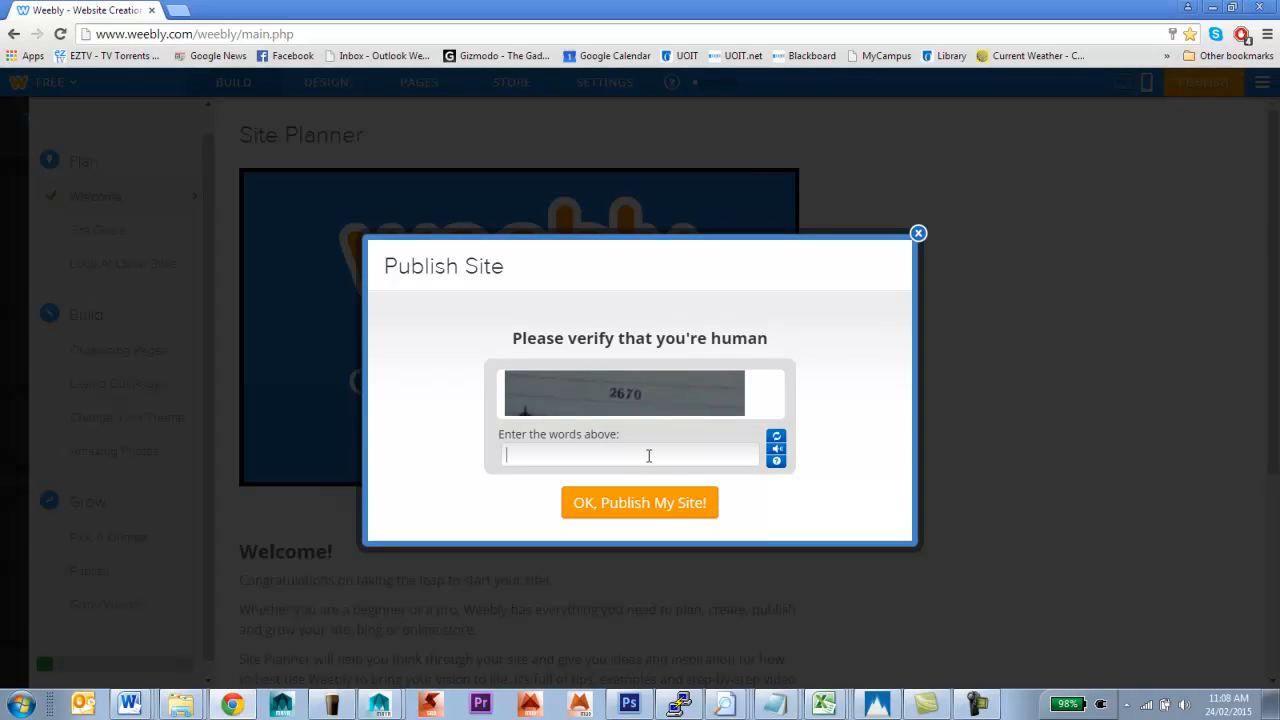
Enter the captcha code, publish the site to mywebsiteafdsjakjdsfa.weebly.com, and close the Website Published notice
type("2670")
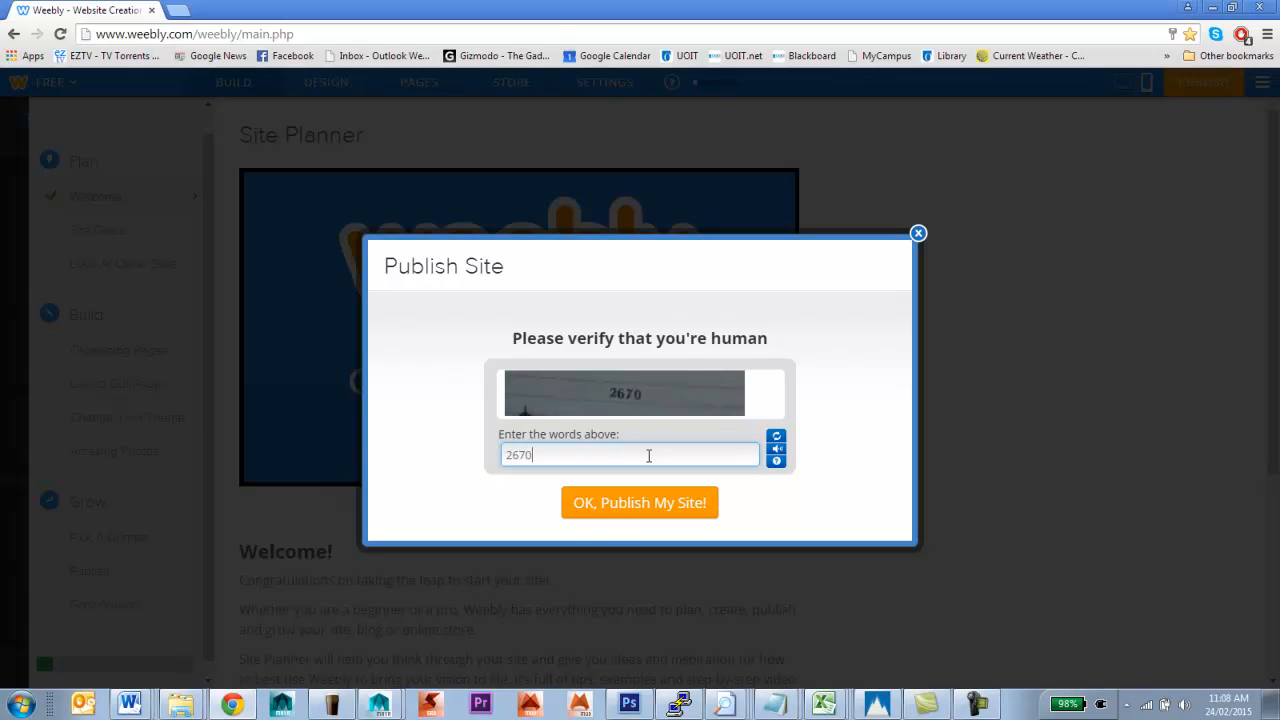
left_click(616, 515)
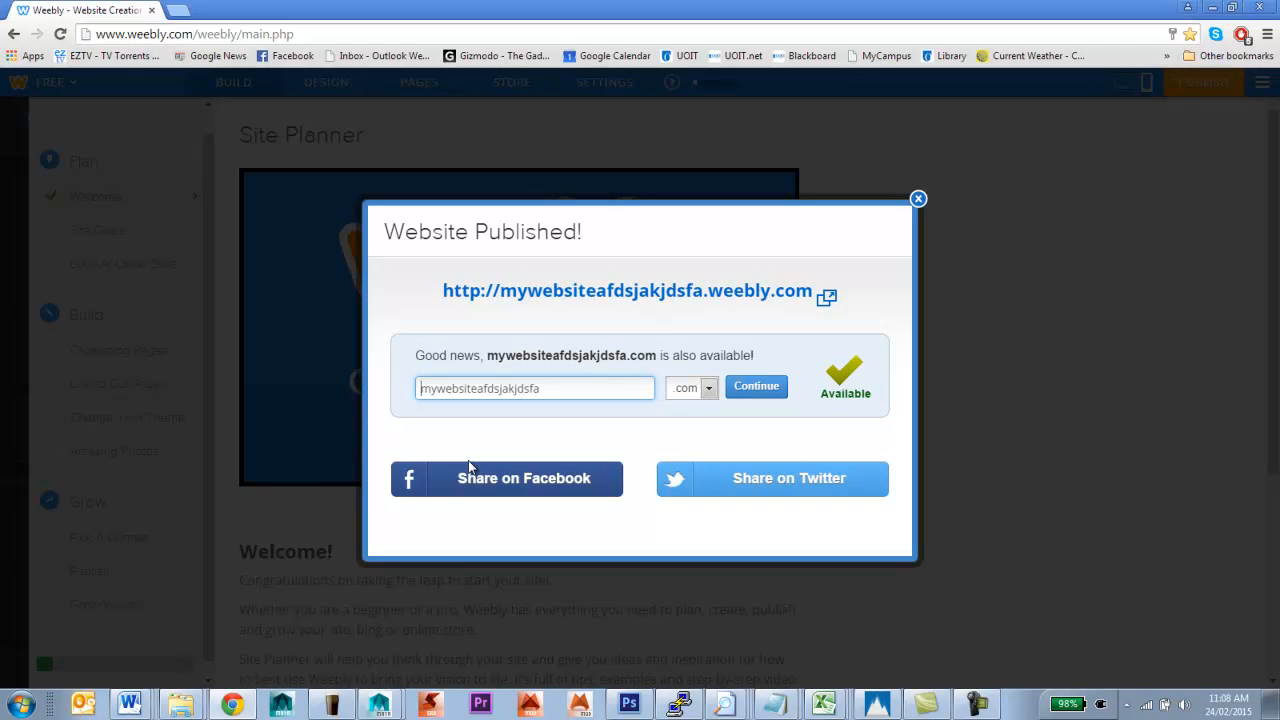
left_click(460, 517)
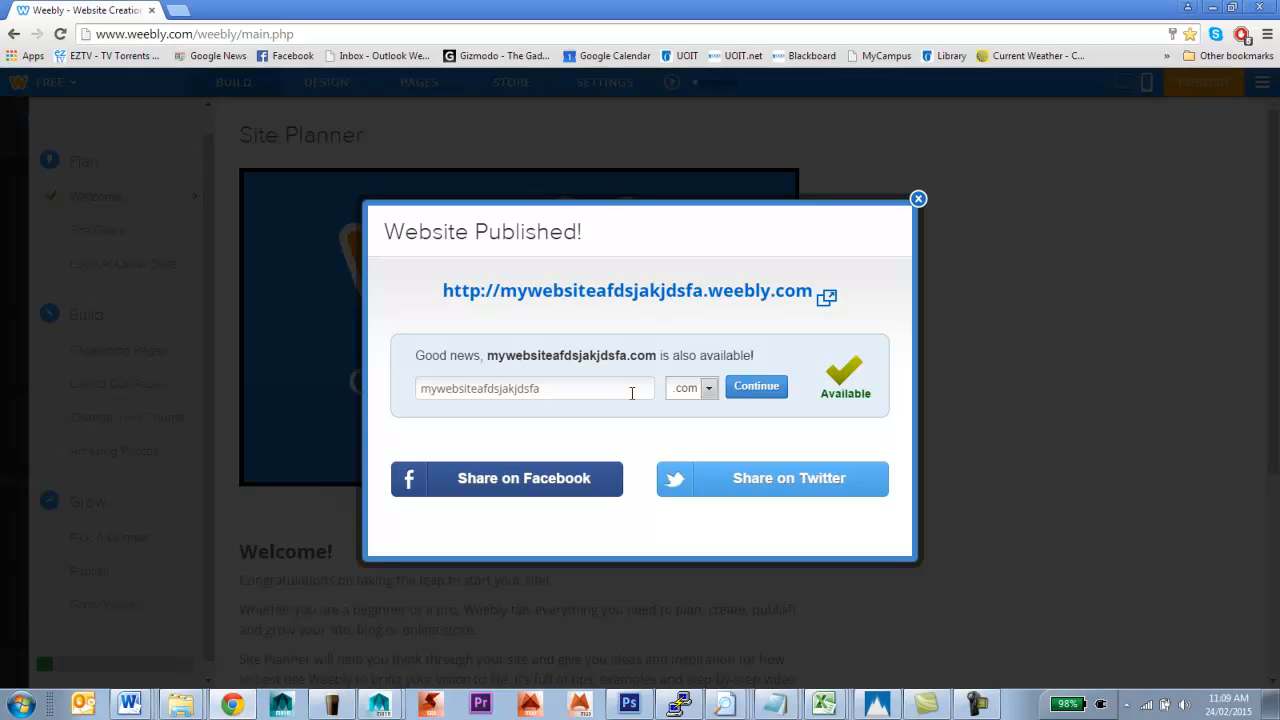
left_click(918, 201)
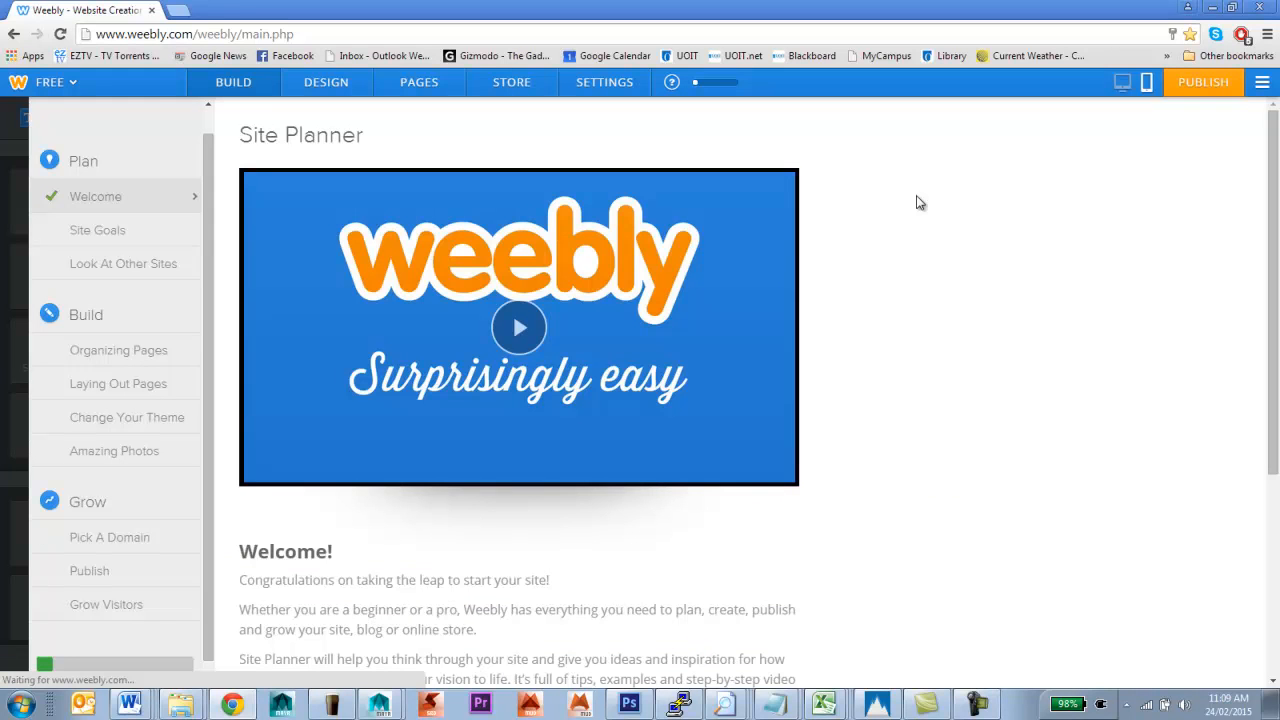